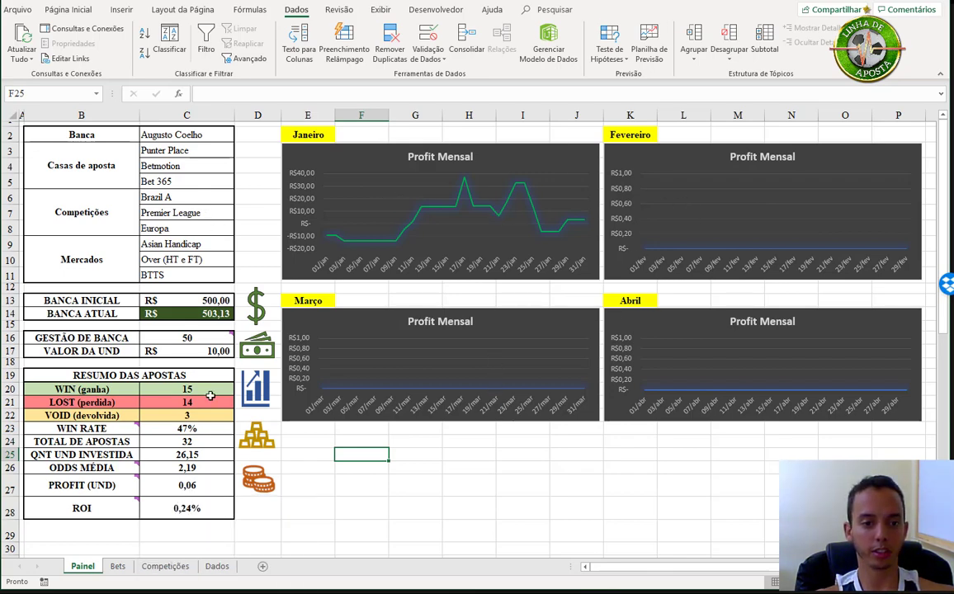
Switch from the Painel dashboard to the Bets sheet to view the full betting log.
left_click(118, 568)
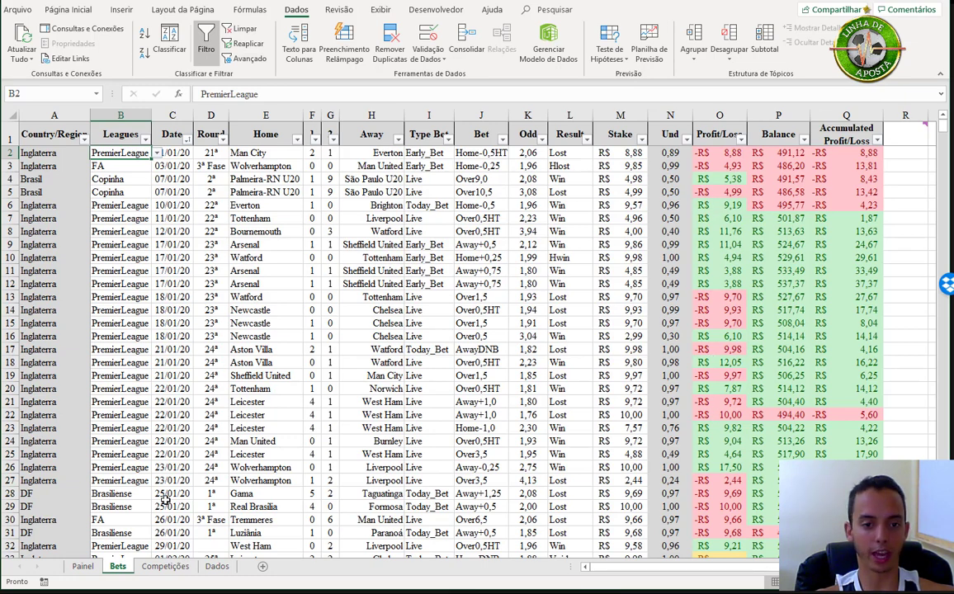
Browse the Competições, Dados and Painel sheets, then select the LOCAL header cell A1 of the new bet log.
left_click(173, 570)
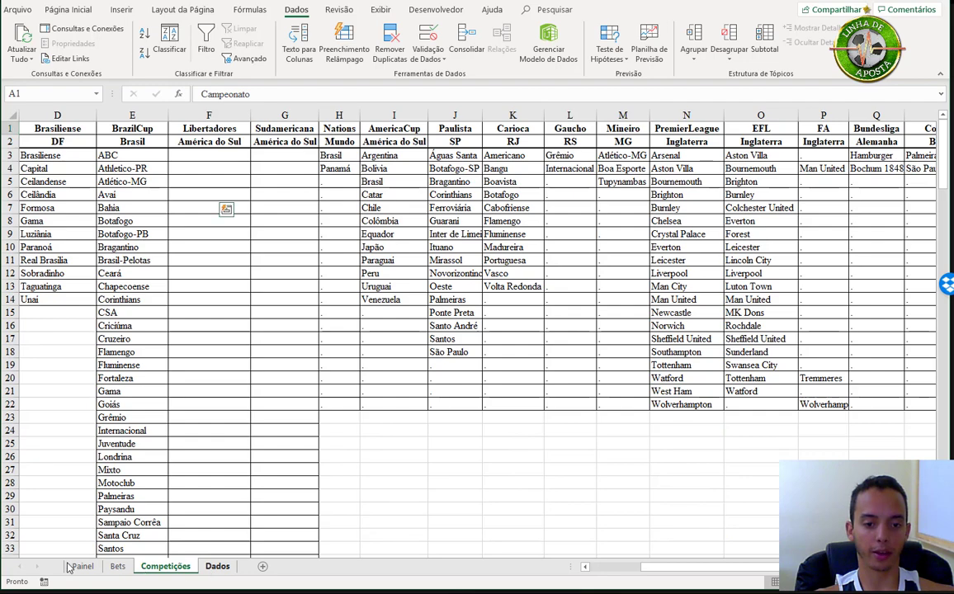
left_click(217, 567)
left_click(82, 566)
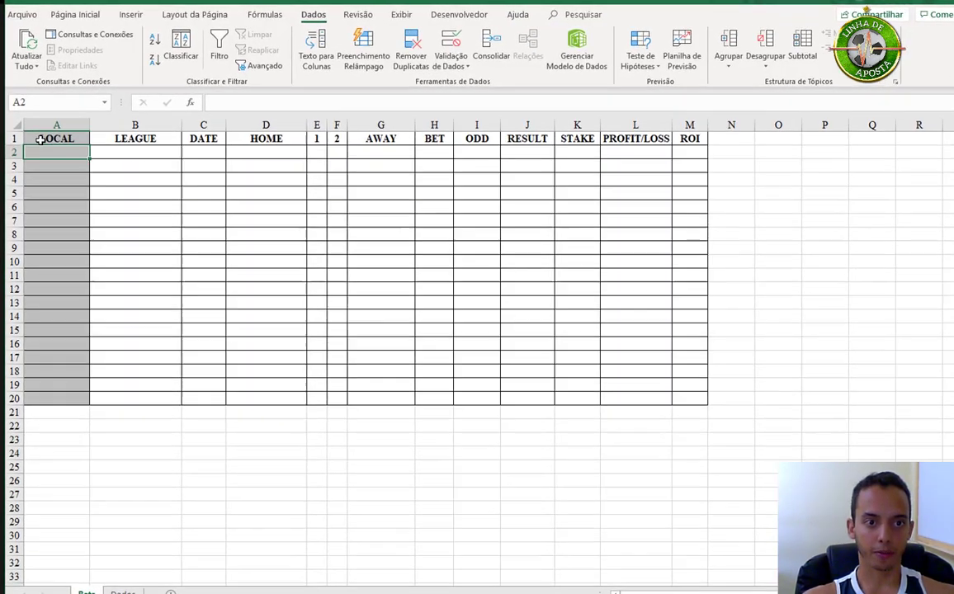
left_click(48, 132)
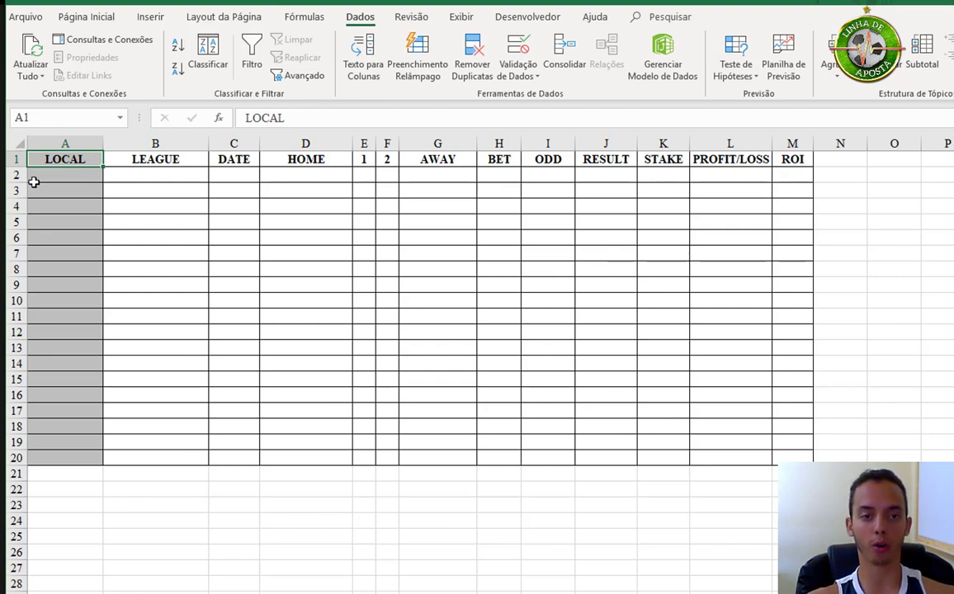
left_click(112, 175)
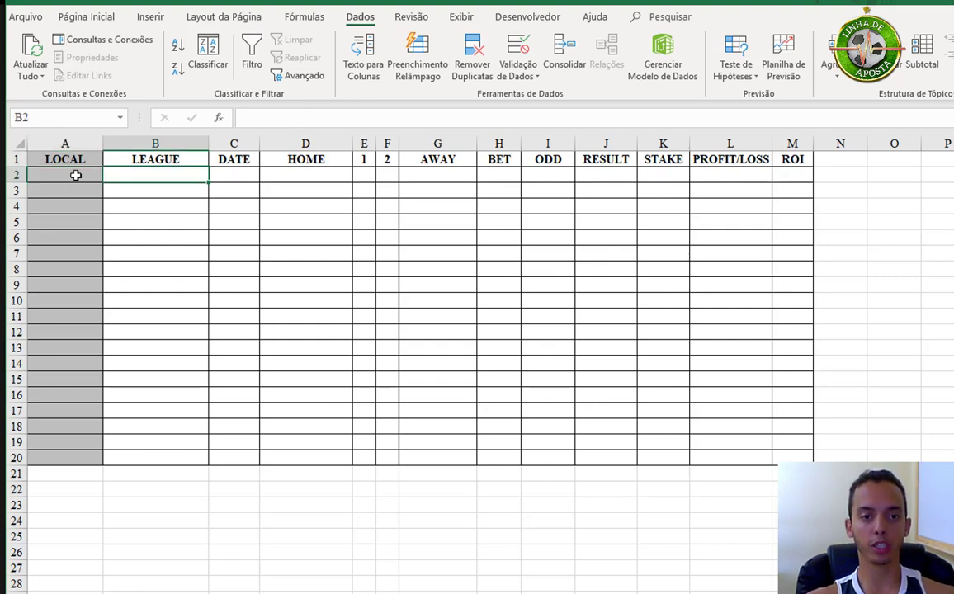
left_click(72, 175)
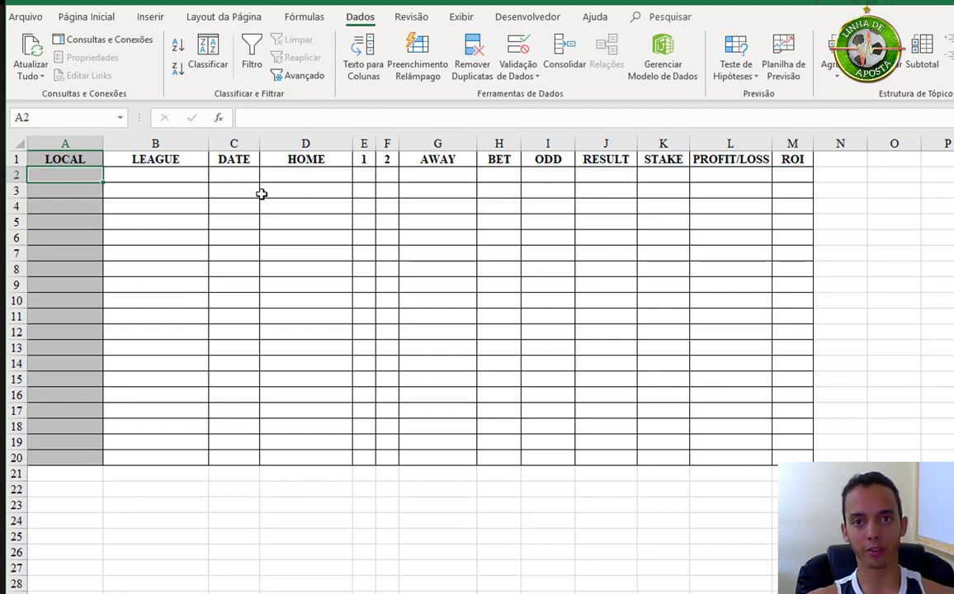
left_click(152, 174)
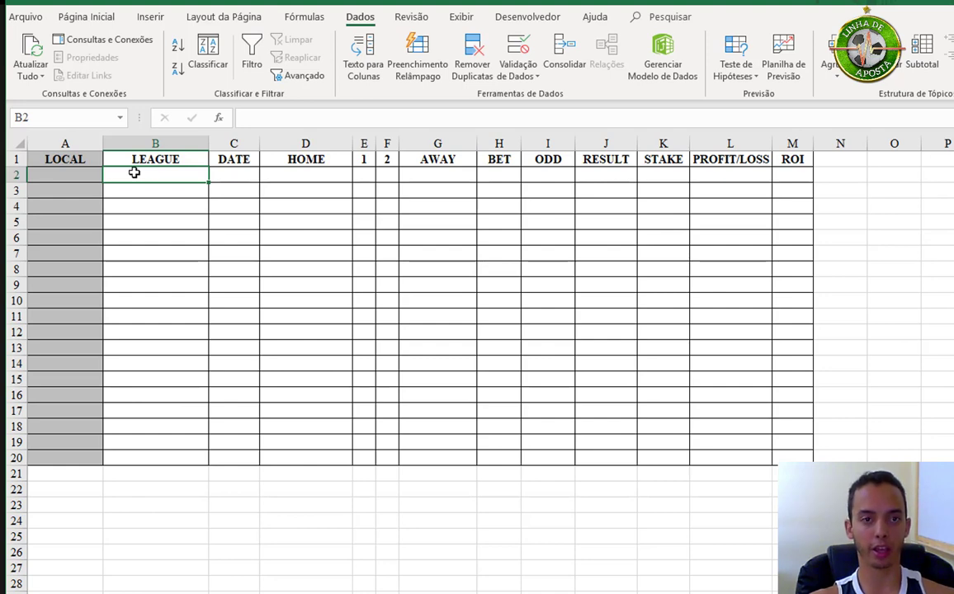
left_click(78, 172)
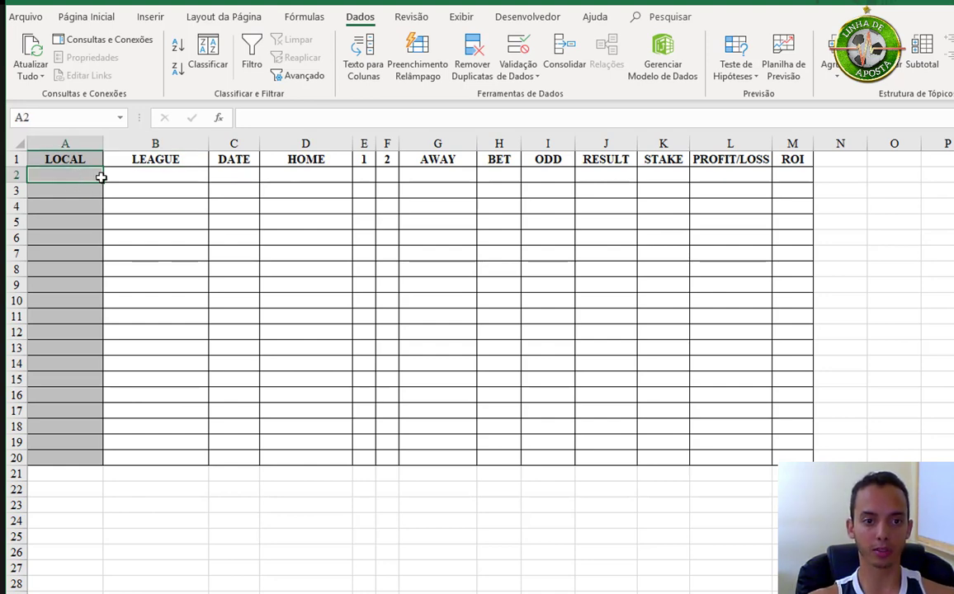
left_click(134, 172)
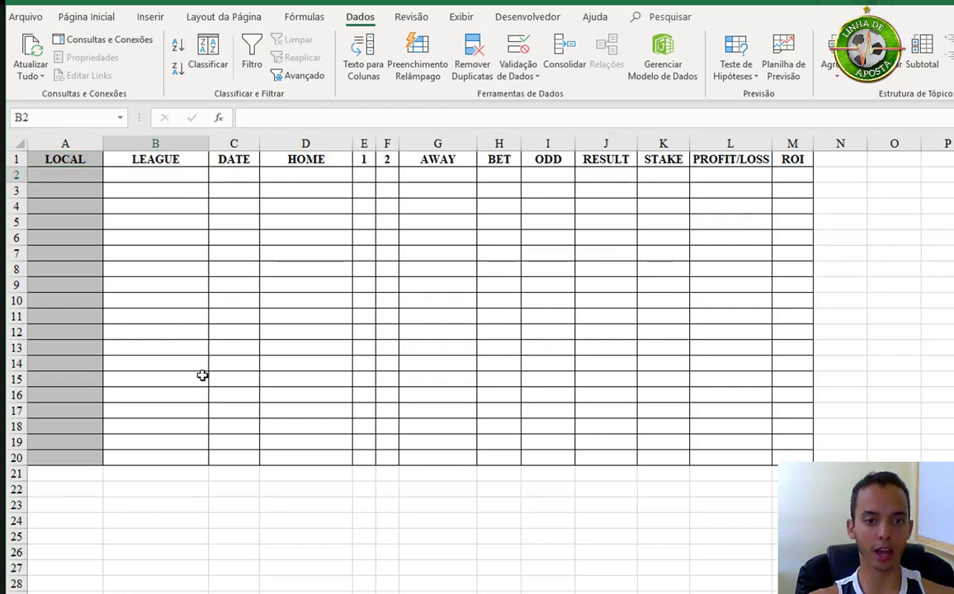
key("ctrl+Page_Down")
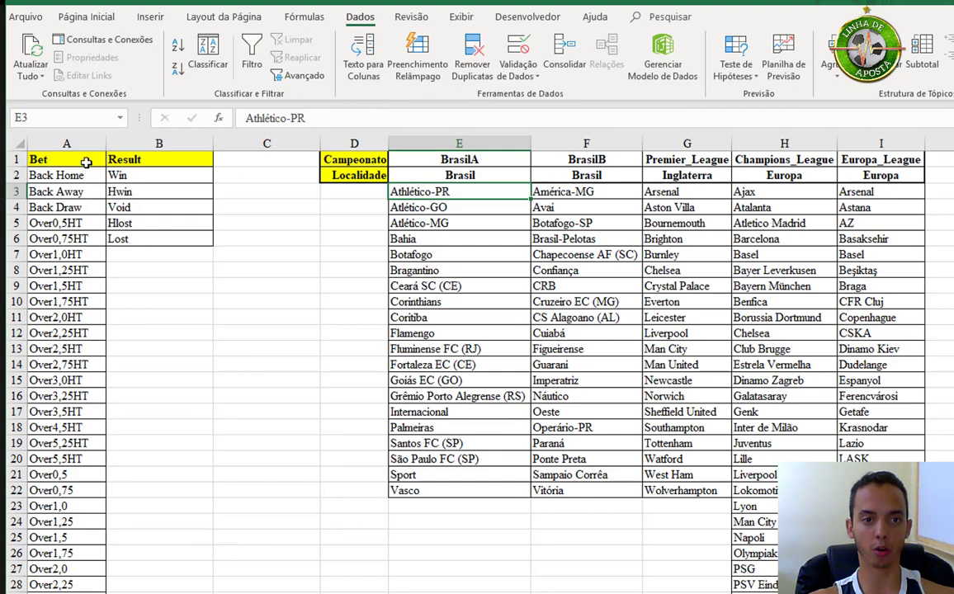
left_click(469, 161)
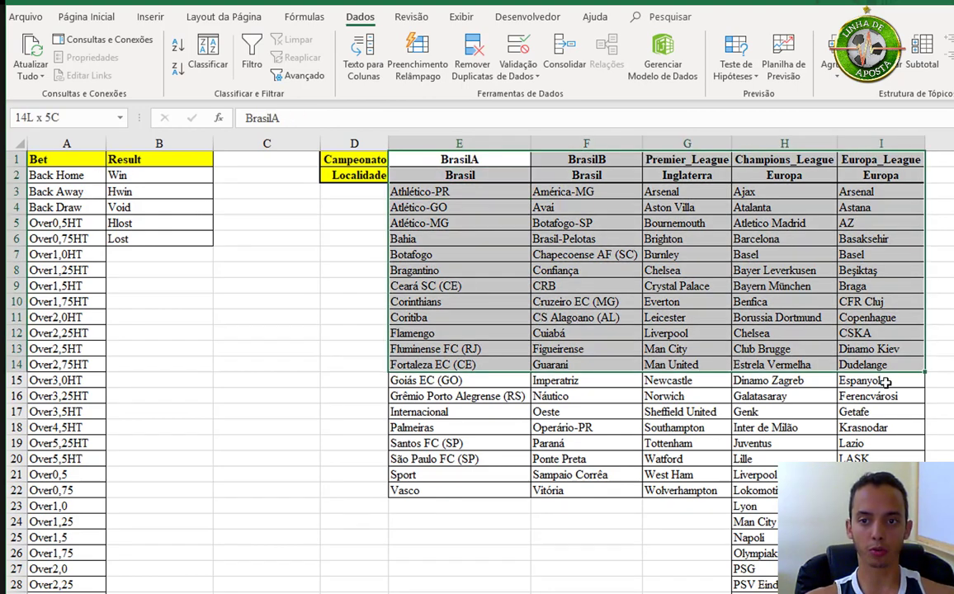
left_click_drag(469, 161, 845, 361)
left_click(880, 507)
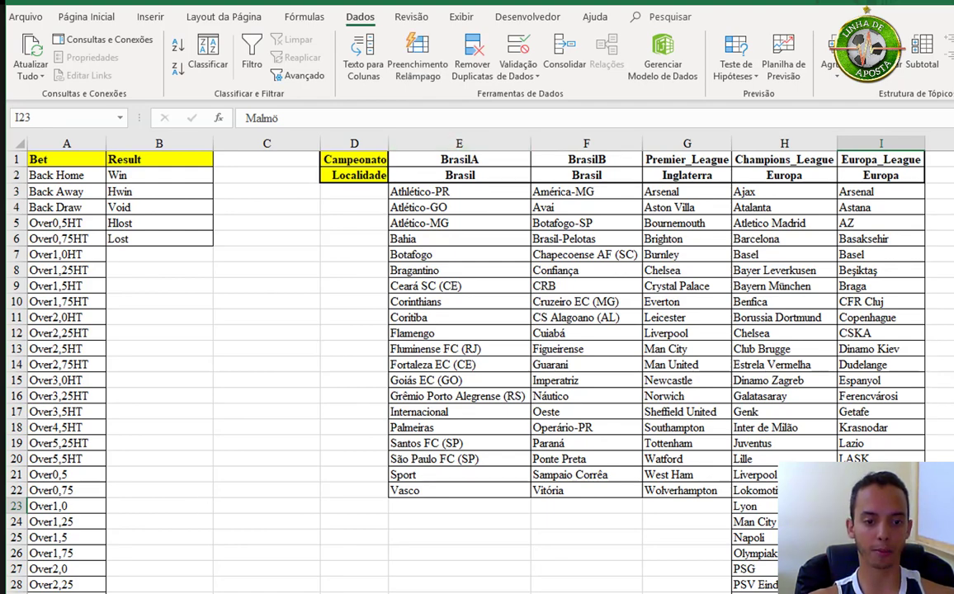
key("ctrl+Page_Up")
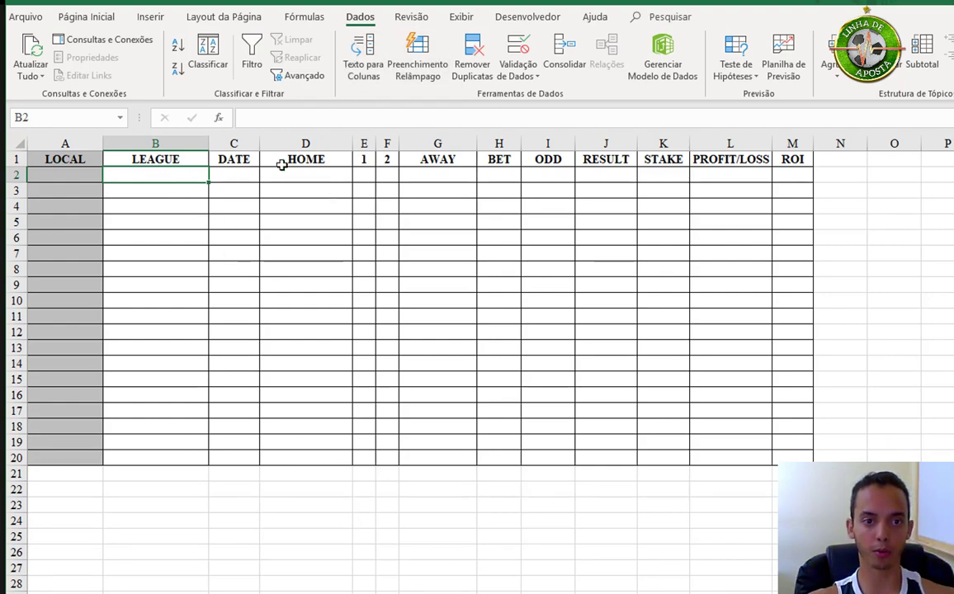
Give B2 a list validation sourced from the league headers Dados!$E$1:$I$1.
left_click(518, 46)
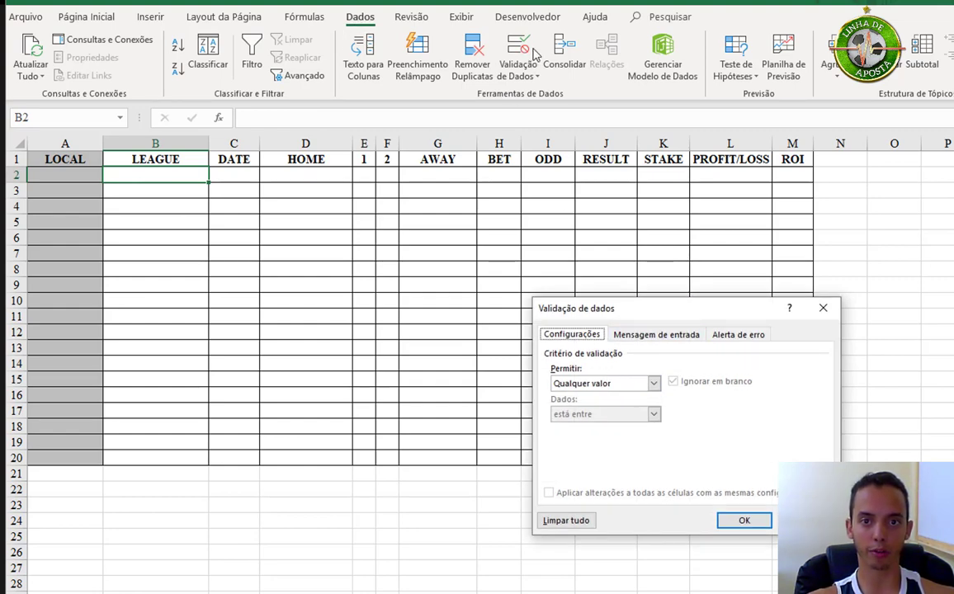
left_click(654, 383)
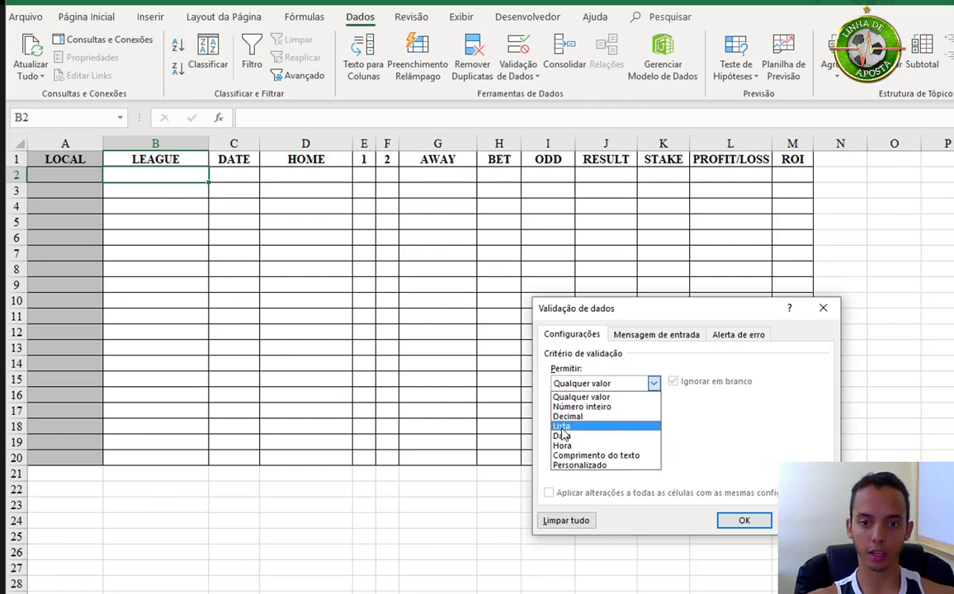
left_click(570, 426)
left_click(584, 444)
left_click(213, 590)
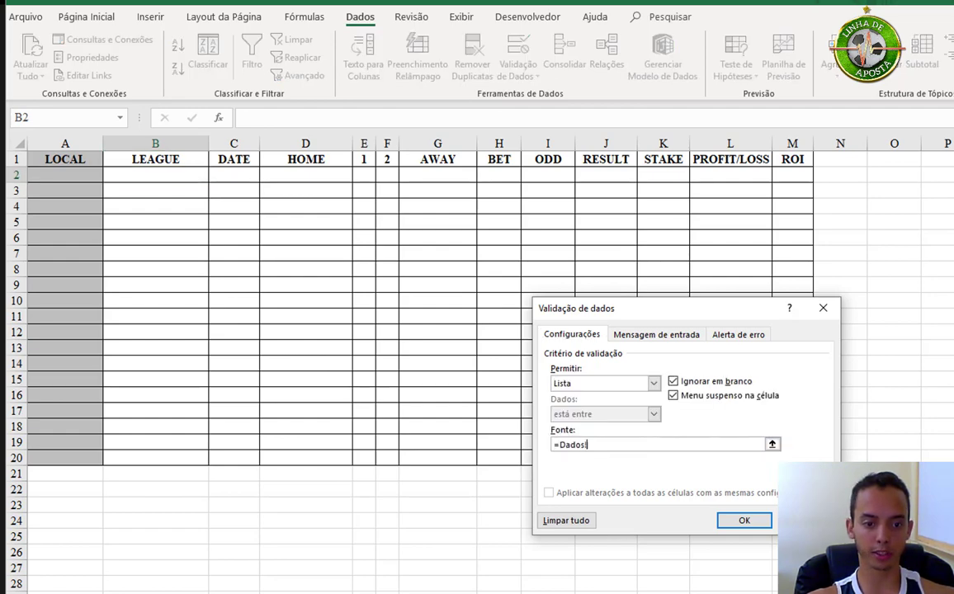
left_click_drag(402, 165, 881, 161)
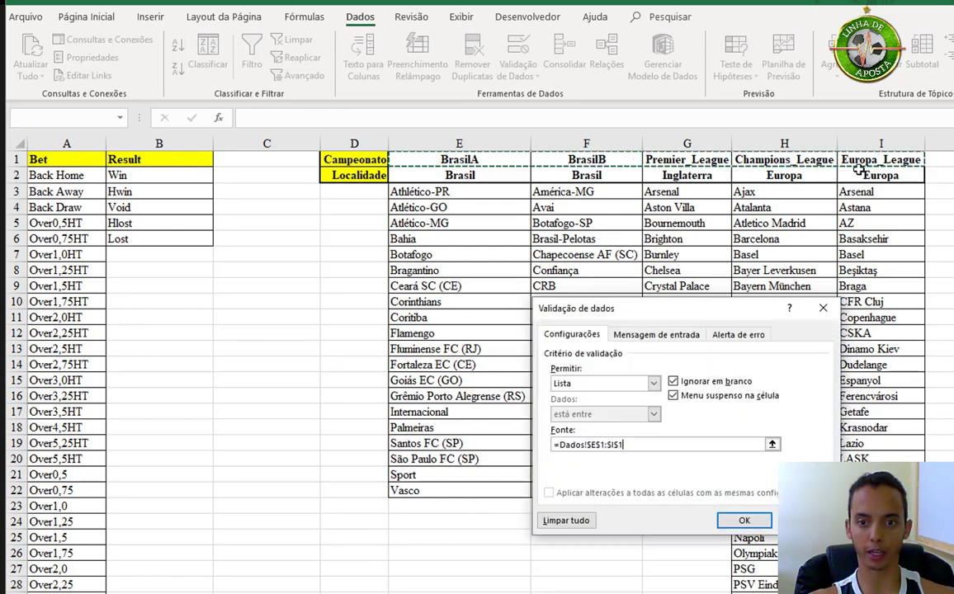
left_click(736, 517)
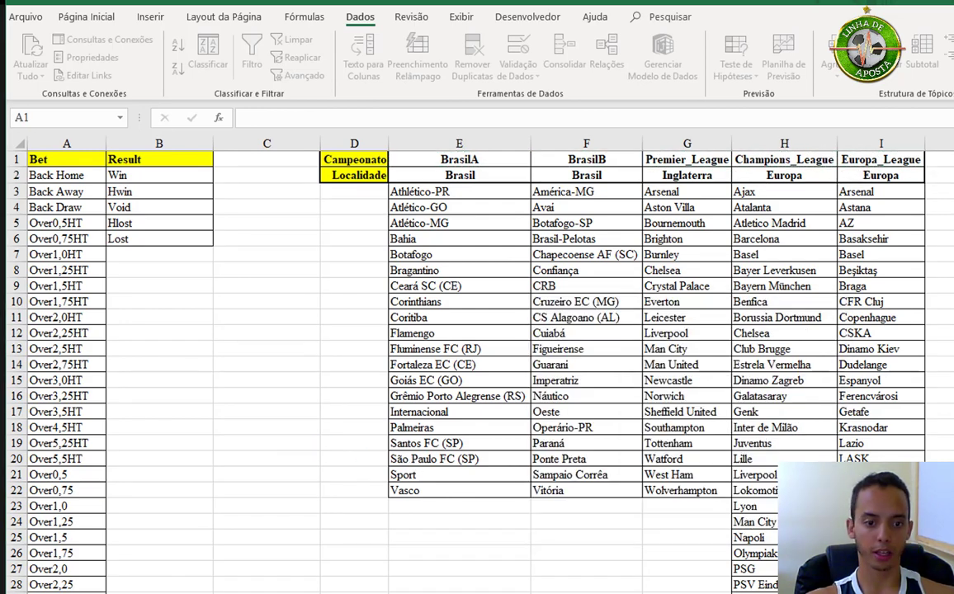
key("ctrl+Page_Up")
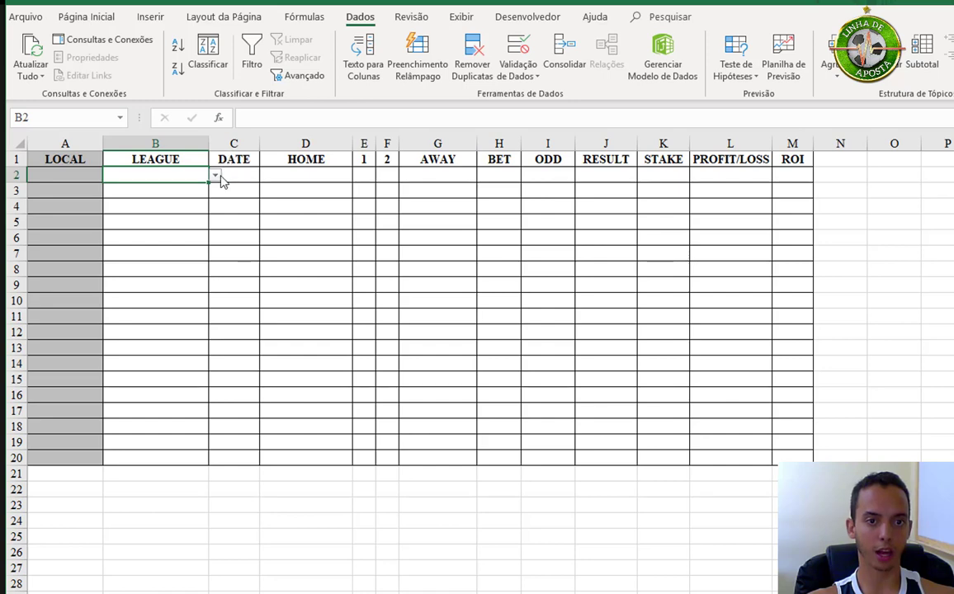
Extend the league dropdown validation down to B2:B20 and check it appears in B4.
left_click(214, 175)
left_click(196, 176)
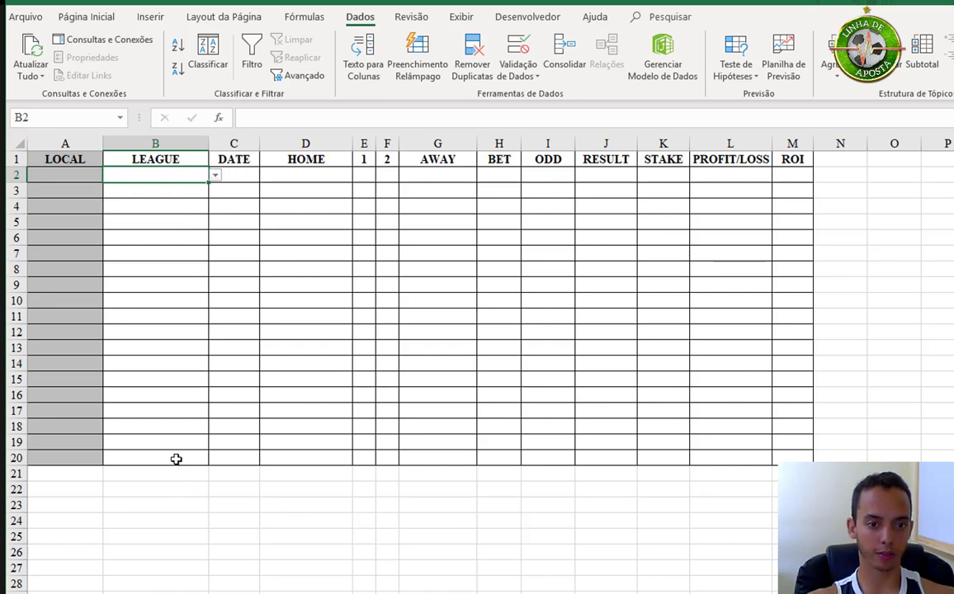
left_click(176, 458, "shift")
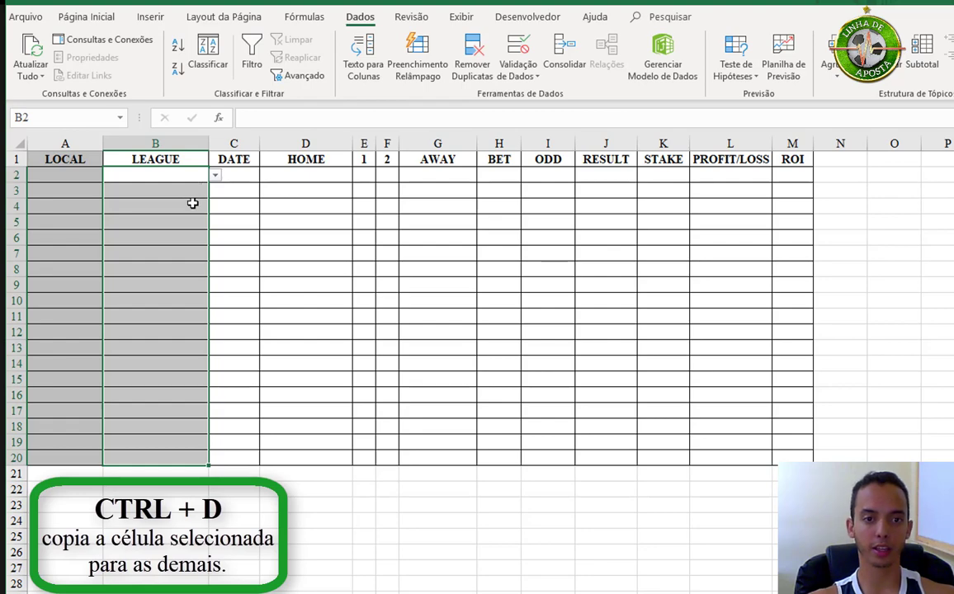
left_click(193, 204)
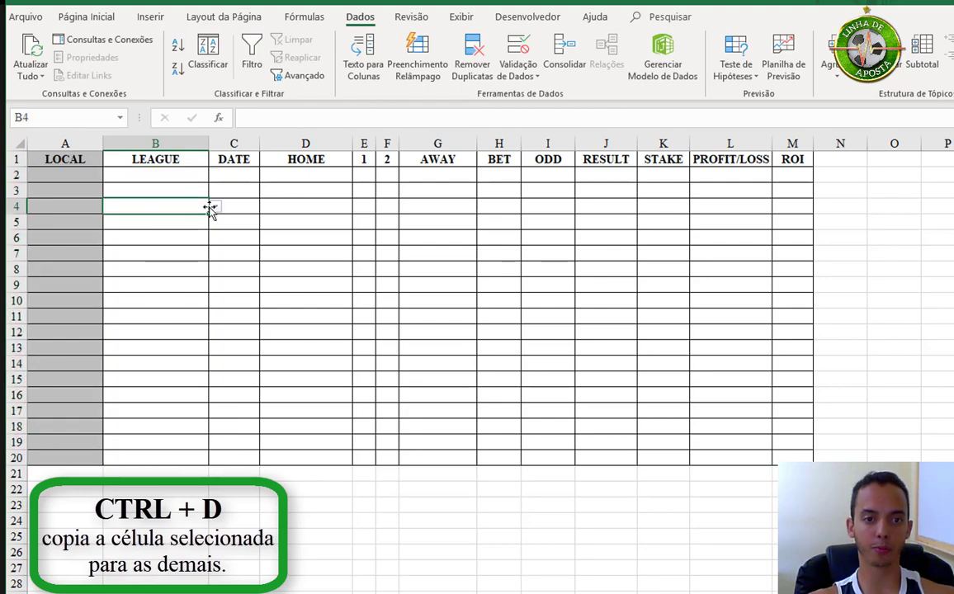
left_click(215, 206)
key("Escape")
Pick BrasilA, BrasilB and Premier_League from the dropdowns in B2, B3 and B4.
left_click(188, 179)
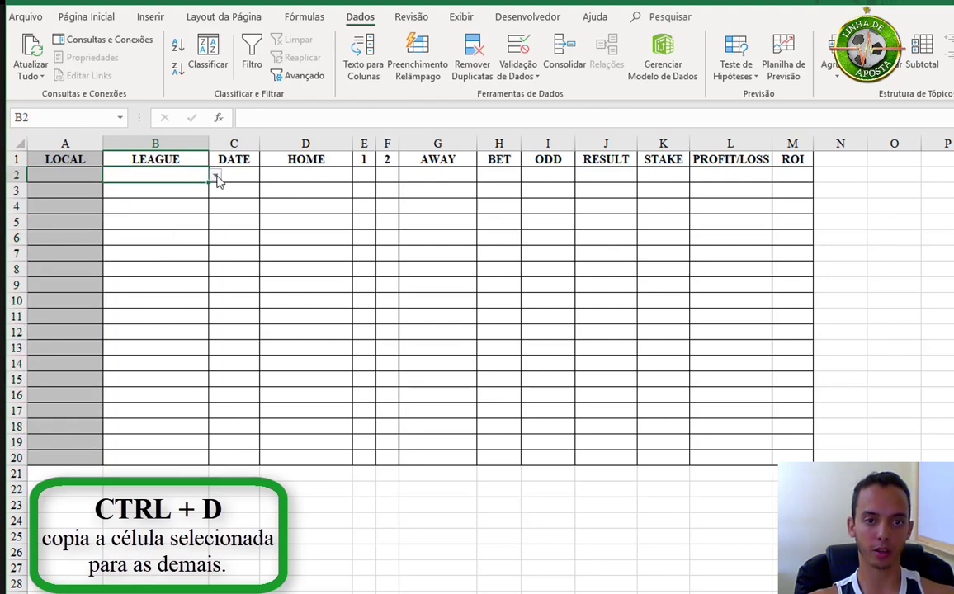
left_click(215, 175)
left_click(191, 200)
left_click(190, 190)
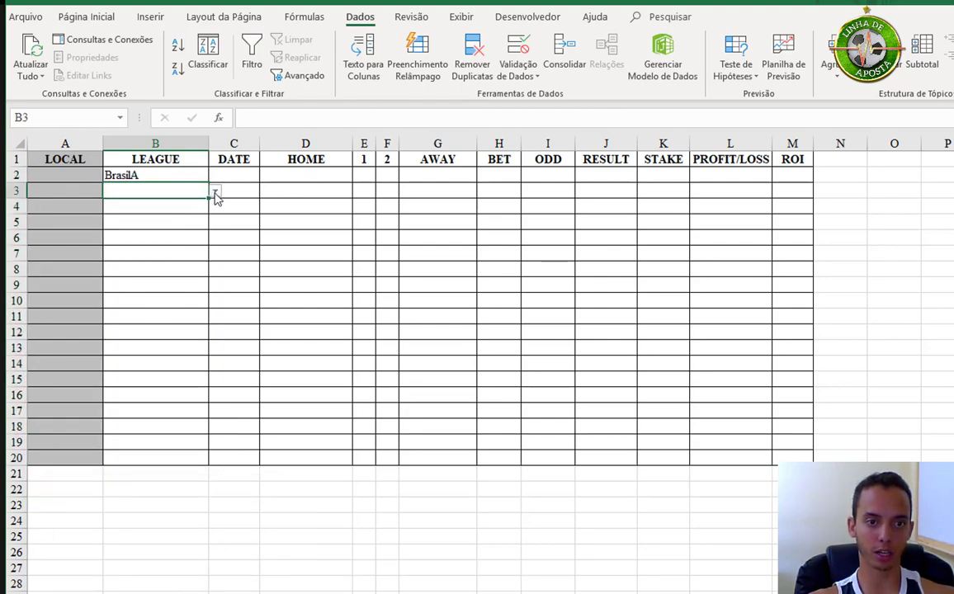
left_click(215, 191)
left_click(195, 214)
left_click(192, 209)
left_click(214, 206)
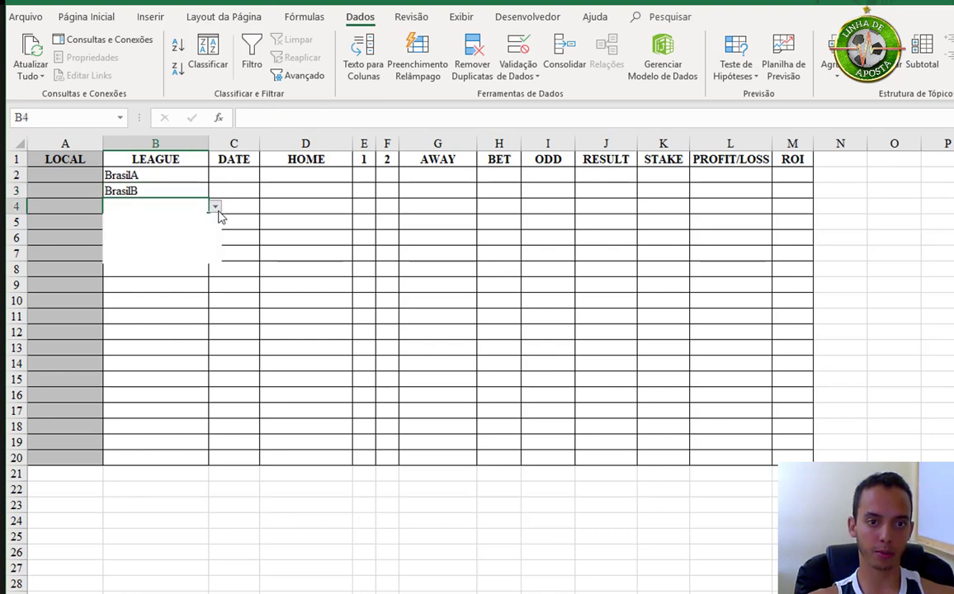
left_click(187, 238)
left_click(230, 177)
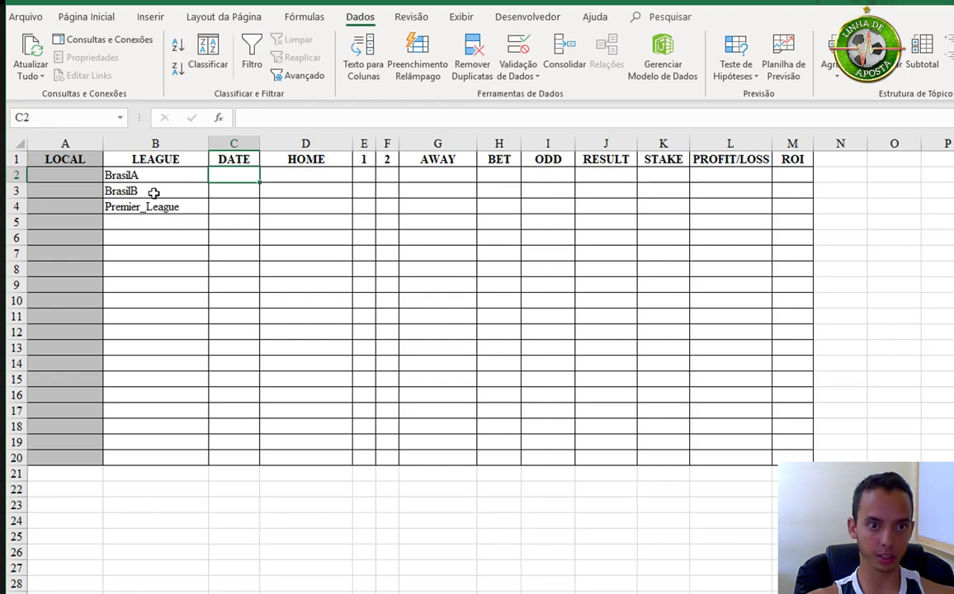
left_click(96, 177)
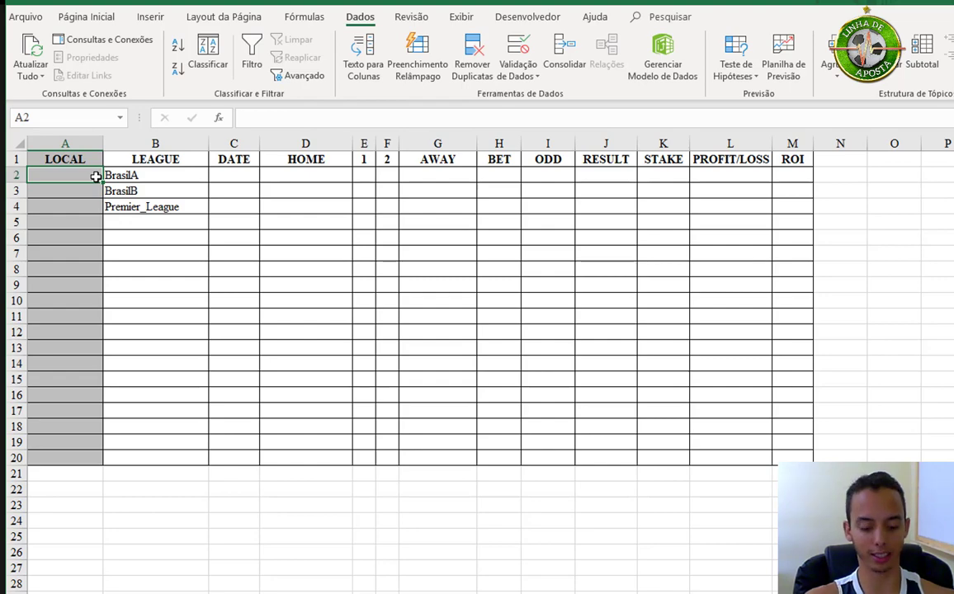
Start a PROCH formula in A2 looking up B2 in the locked table Dados!$E$1:$I$2.
type("=pr")
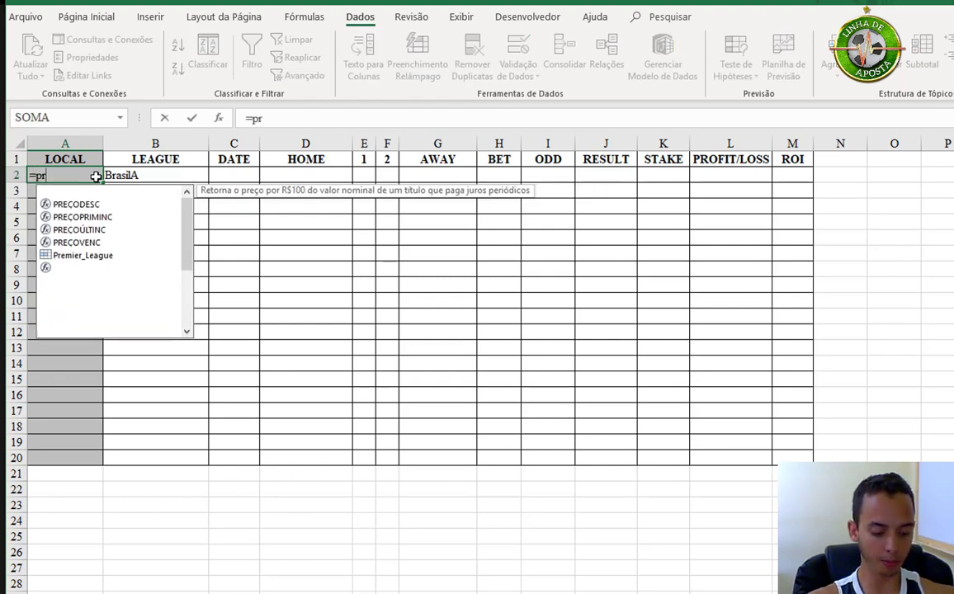
type("oc")
key("Down")
key("Escape")
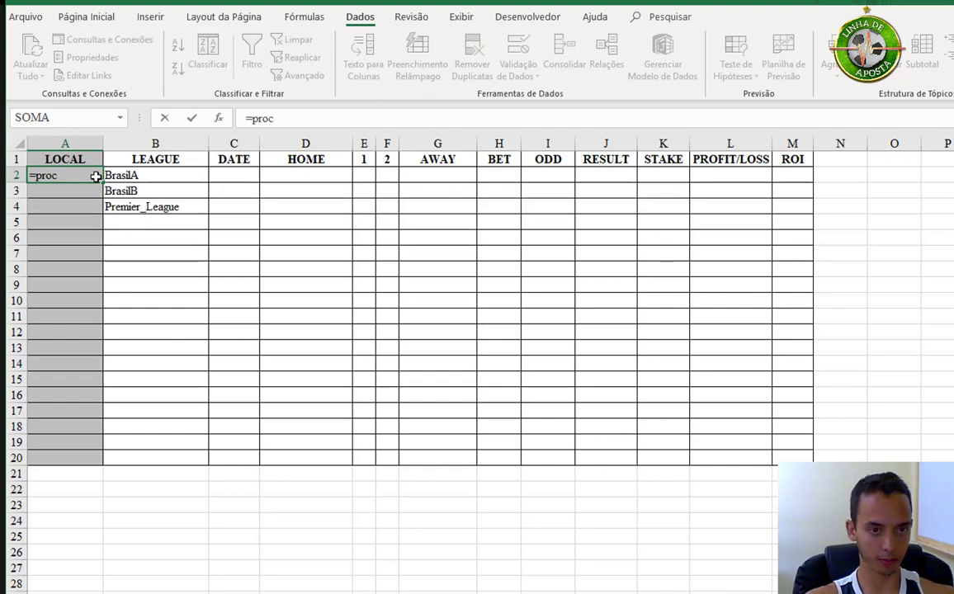
type("H")
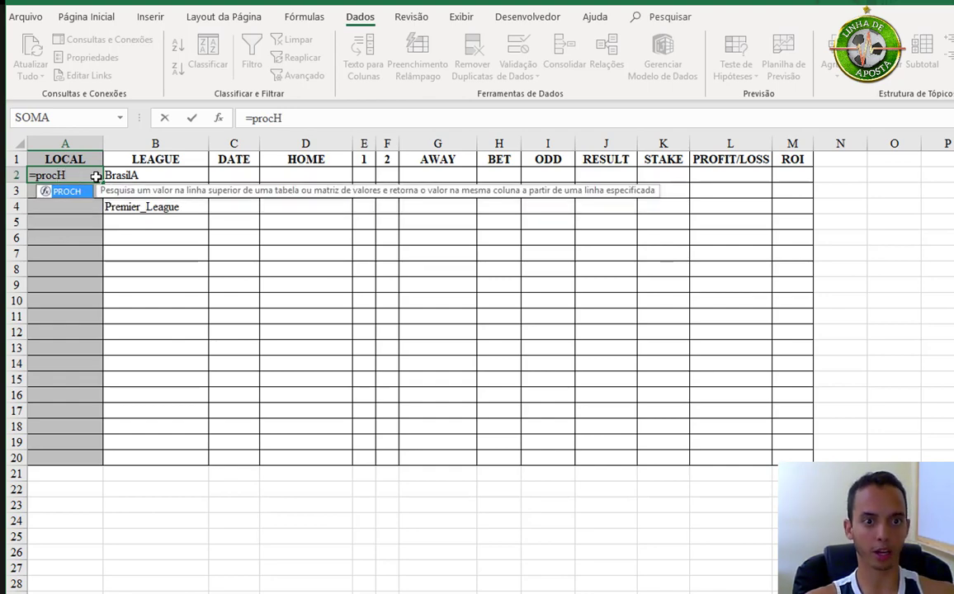
key("Tab")
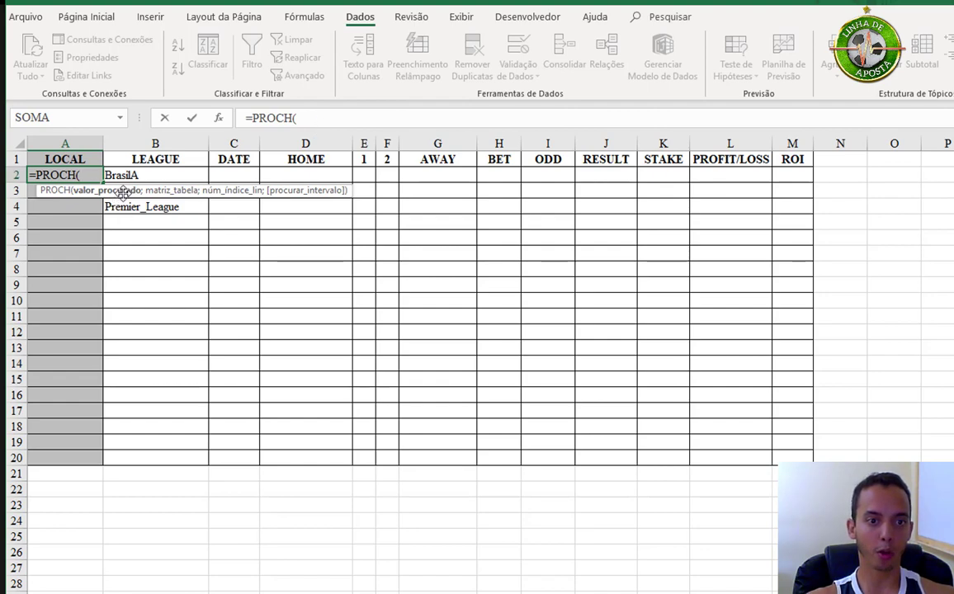
left_click(158, 175)
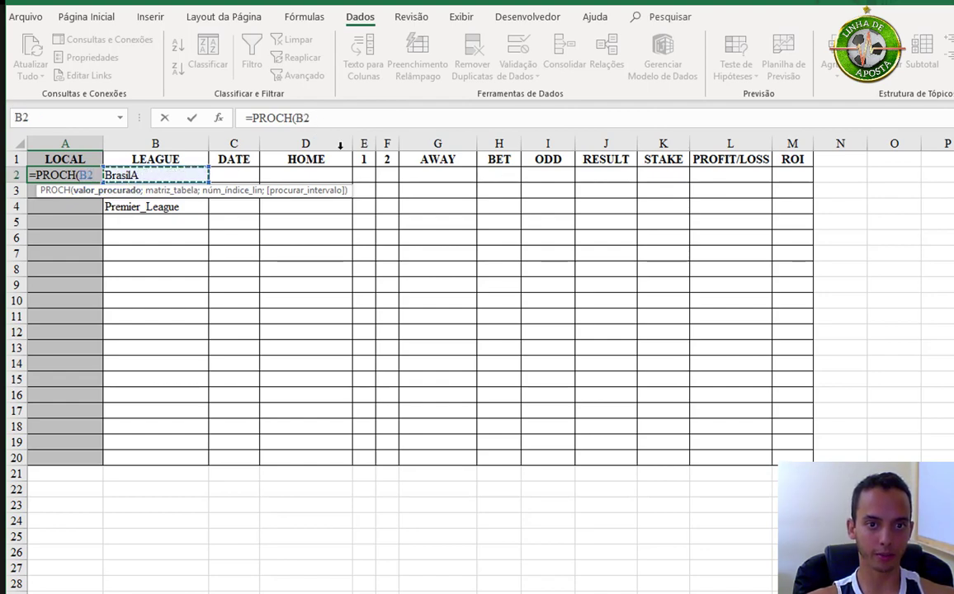
type(";")
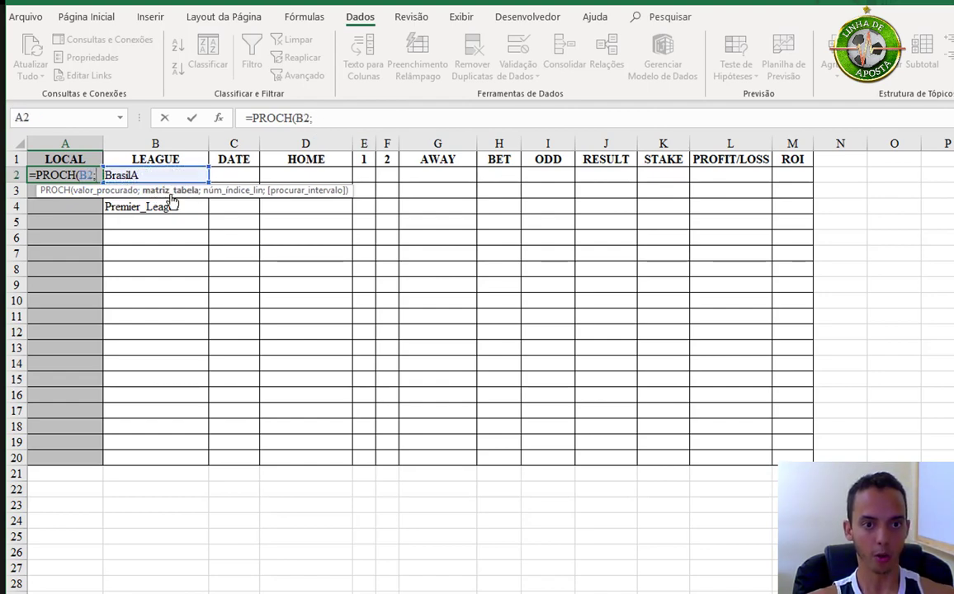
left_click(368, 590)
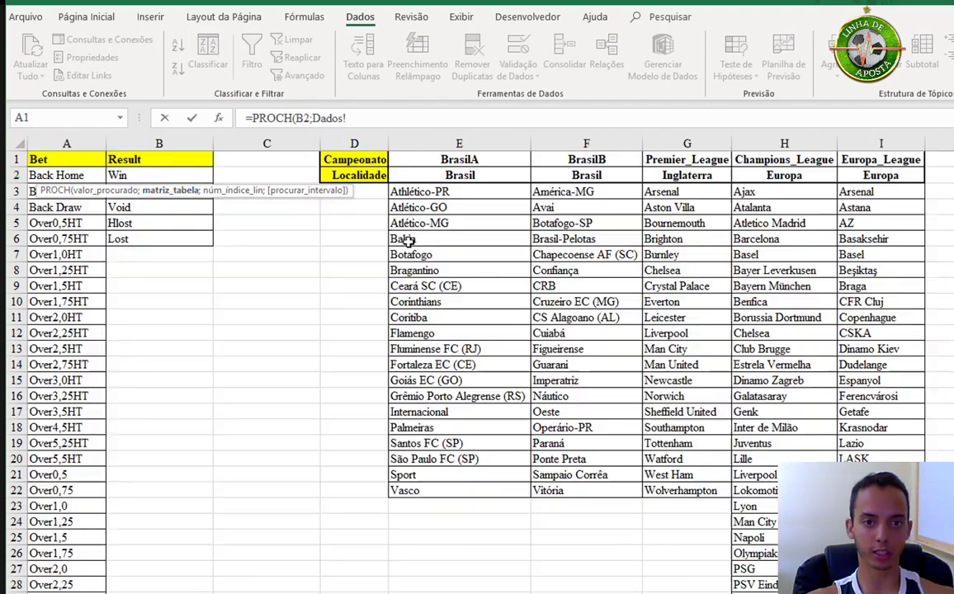
left_click_drag(401, 158, 860, 178)
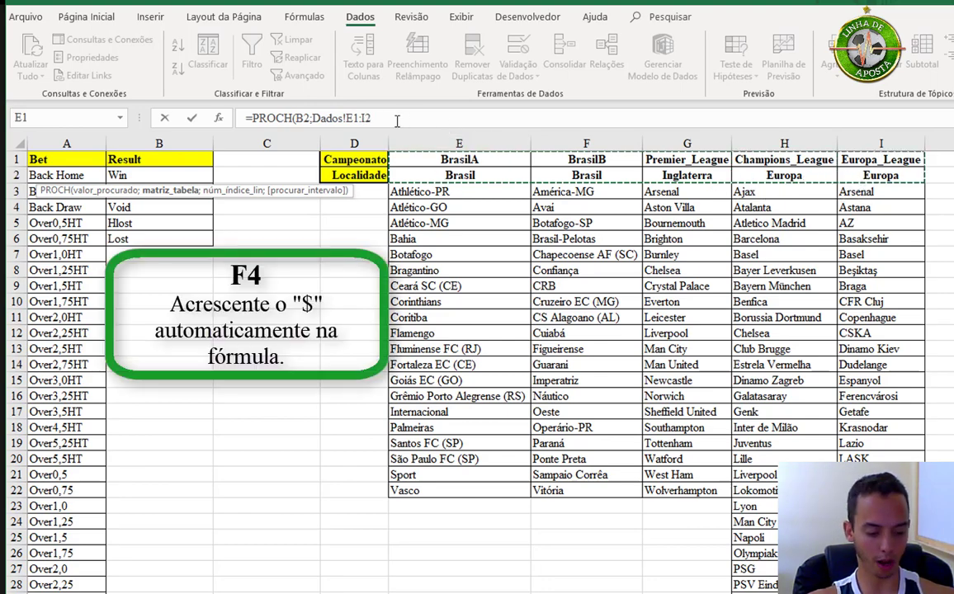
key("F4")
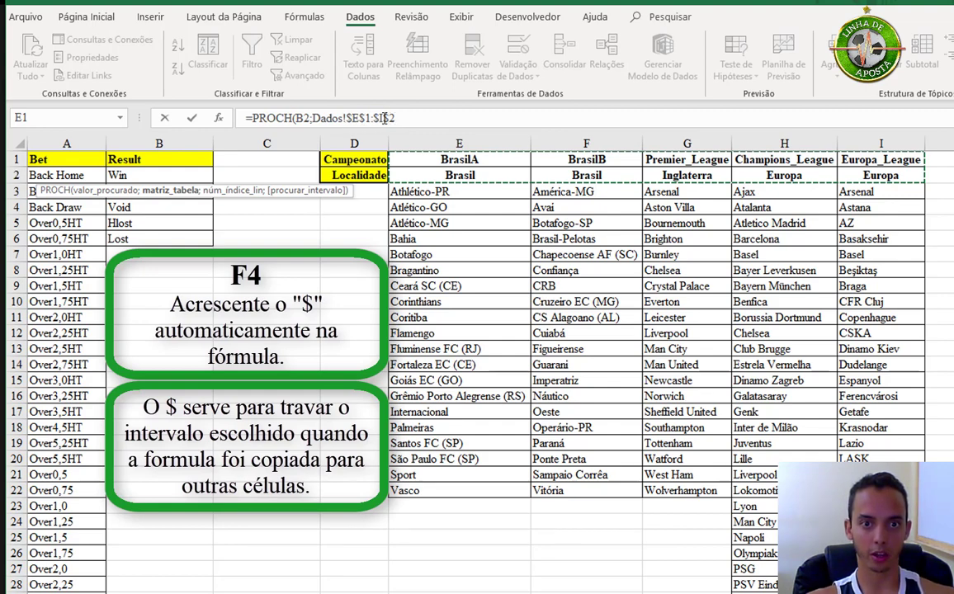
Finish the A2 lookup with row index 2 and FALSO for an exact match.
left_click(404, 118)
type(";")
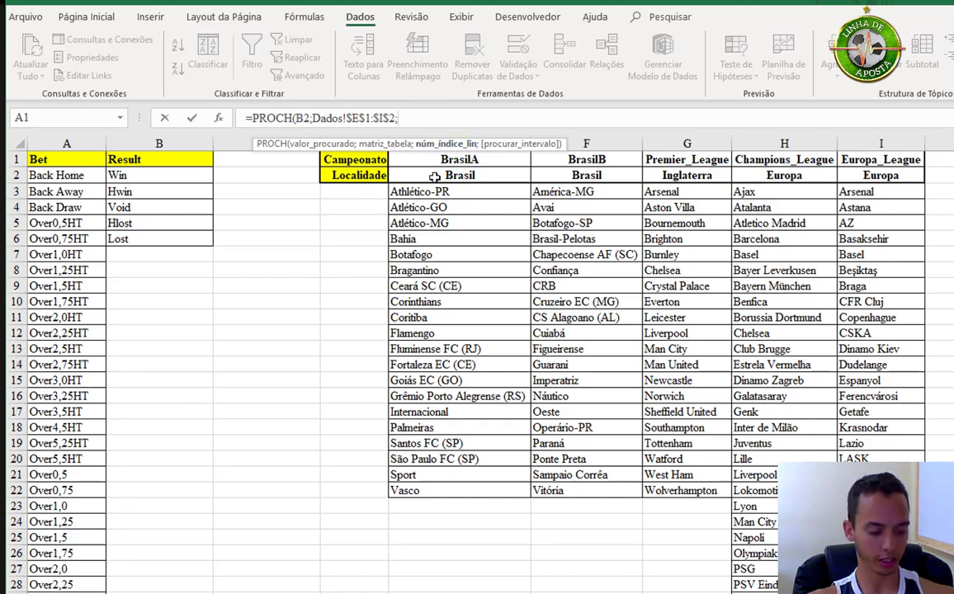
type("2;")
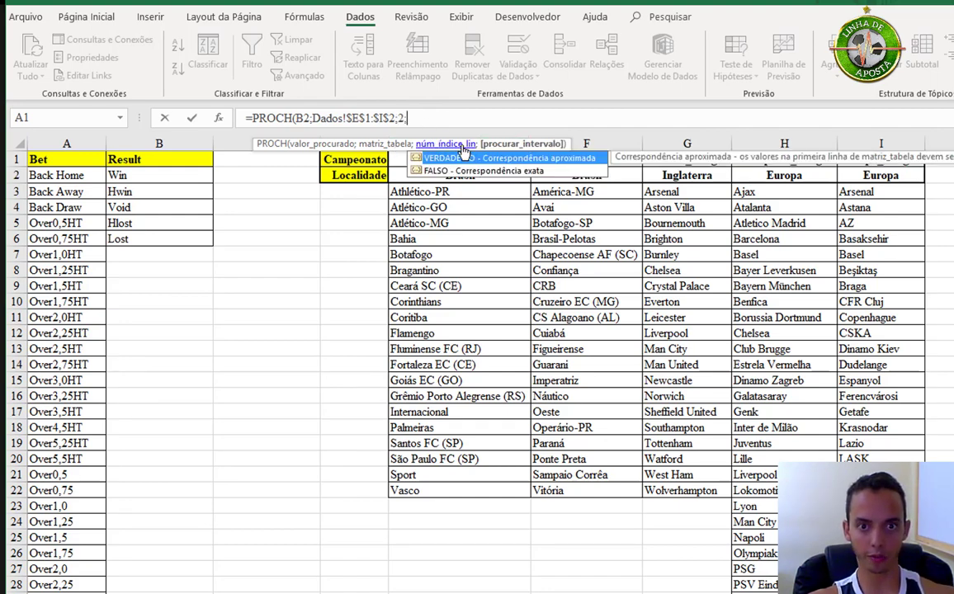
key("Down")
key("Tab")
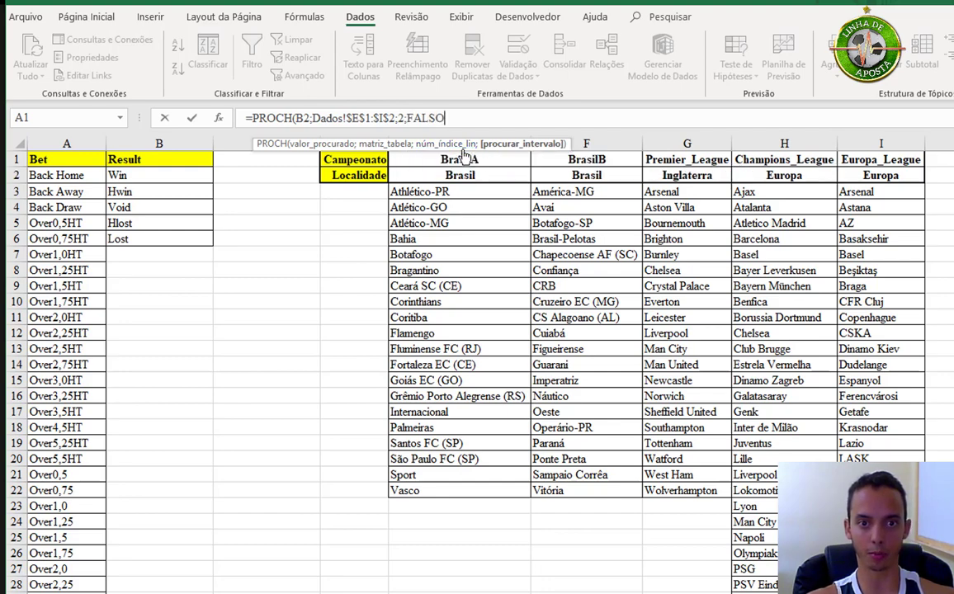
type(")")
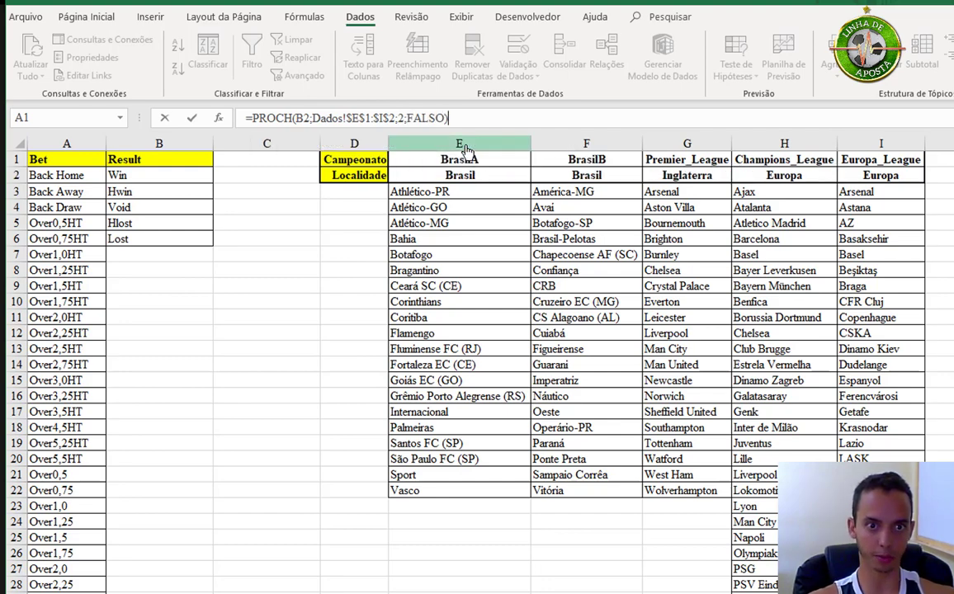
key("Return")
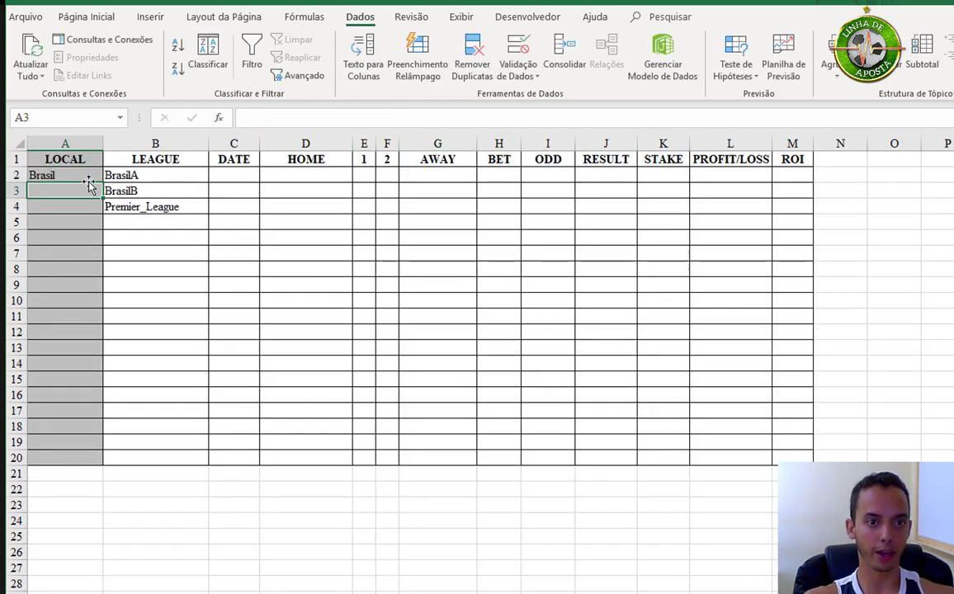
Fill the A2 lookup formula down through A20.
left_click(87, 175)
left_click_drag(87, 175, 78, 451)
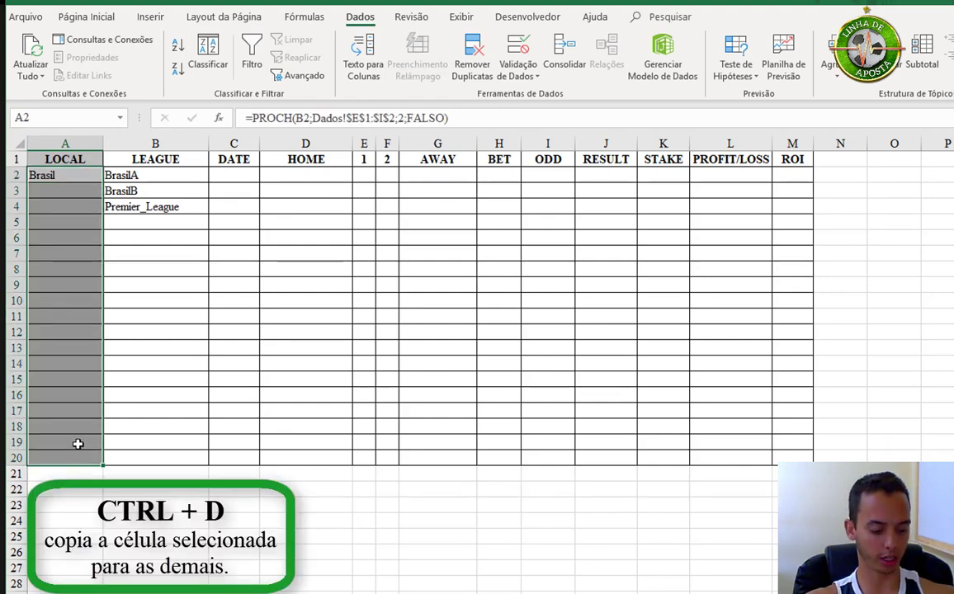
key("ctrl+d")
left_click(82, 190)
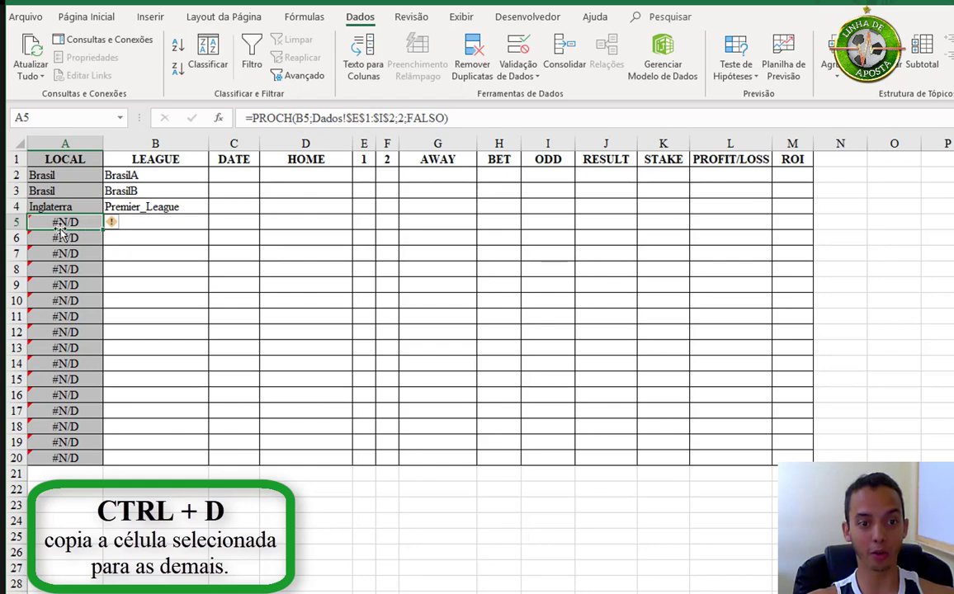
Wrap the A5 lookup as =SEERRO(PROCH(B5;Dados!$E$1:$I$2;2;FALSO);"").
left_click(66, 175)
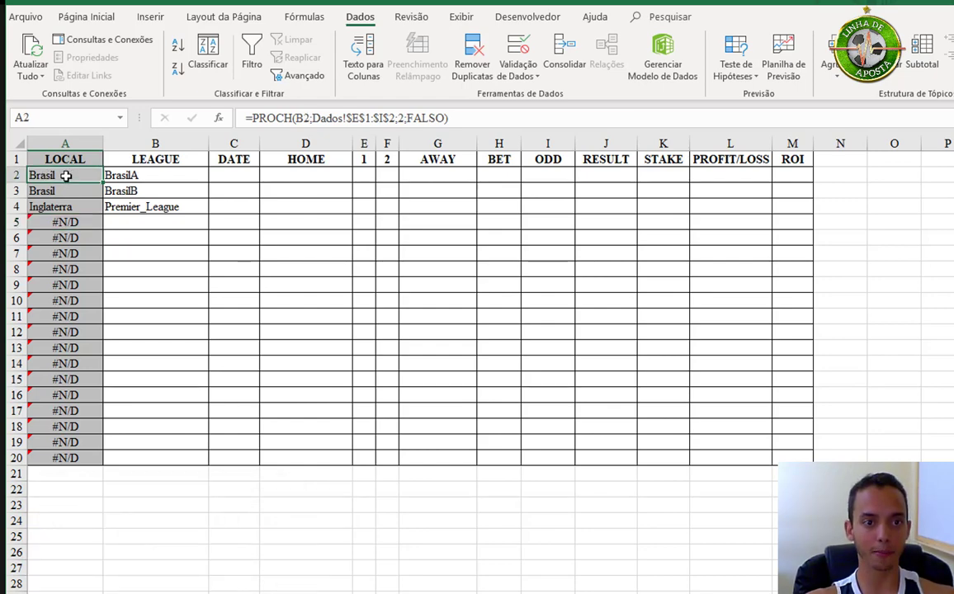
left_click(65, 221)
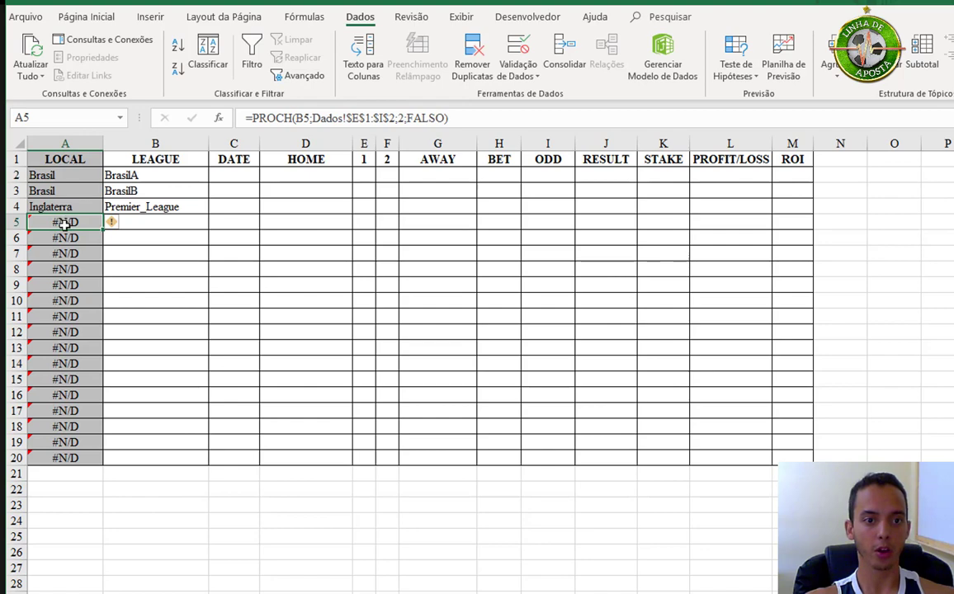
left_click(252, 118)
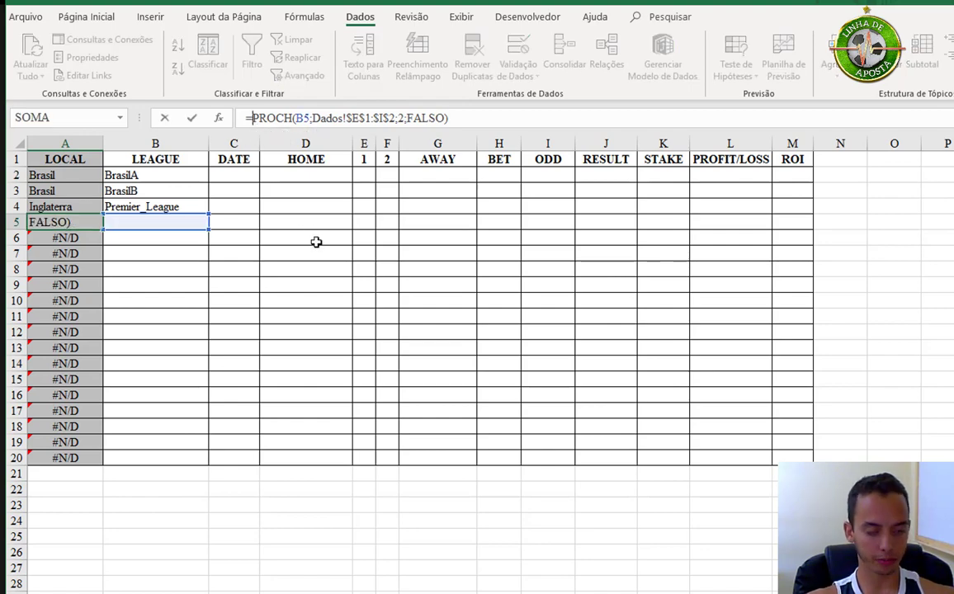
type("S")
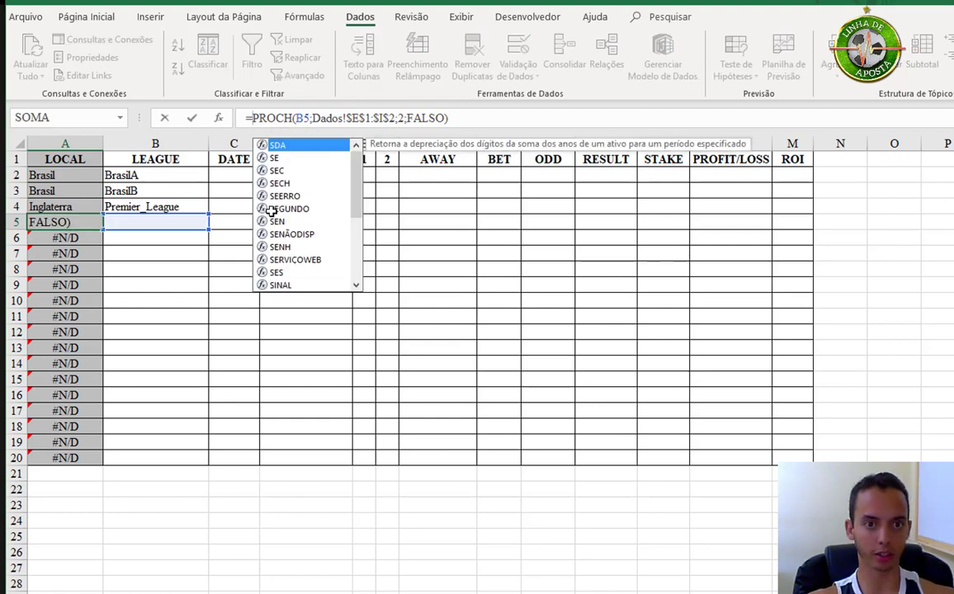
type("EE")
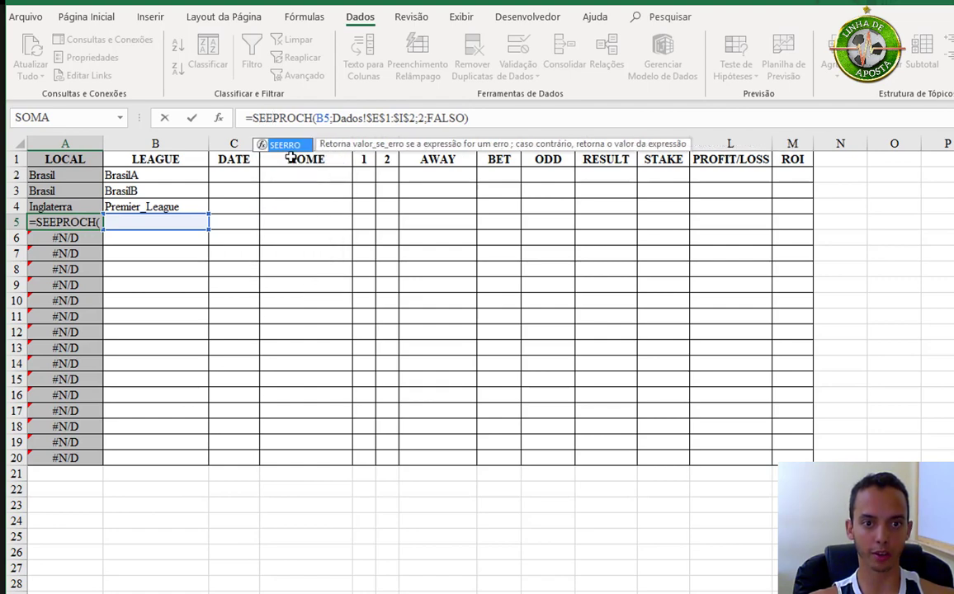
double_click(285, 145)
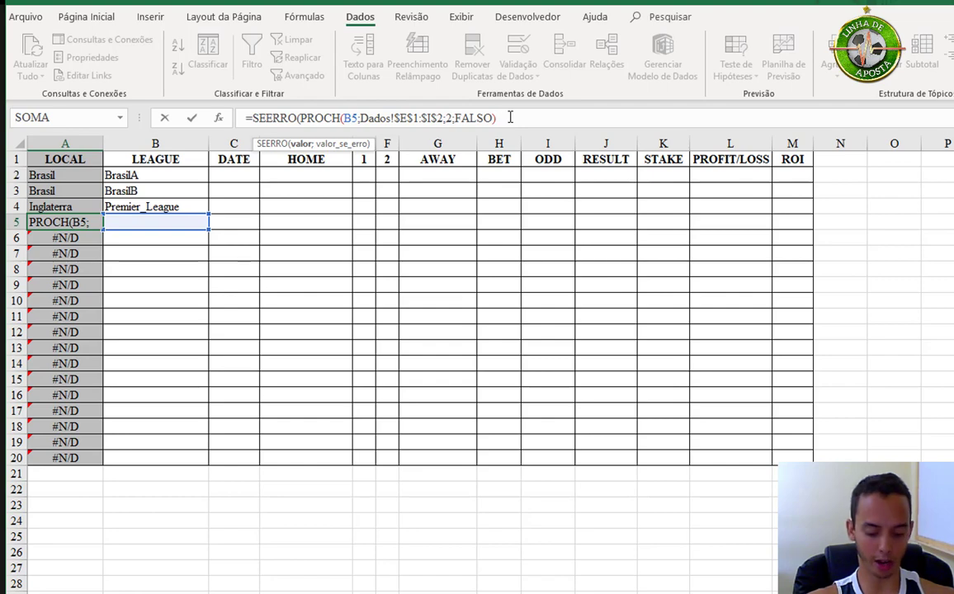
type(";")
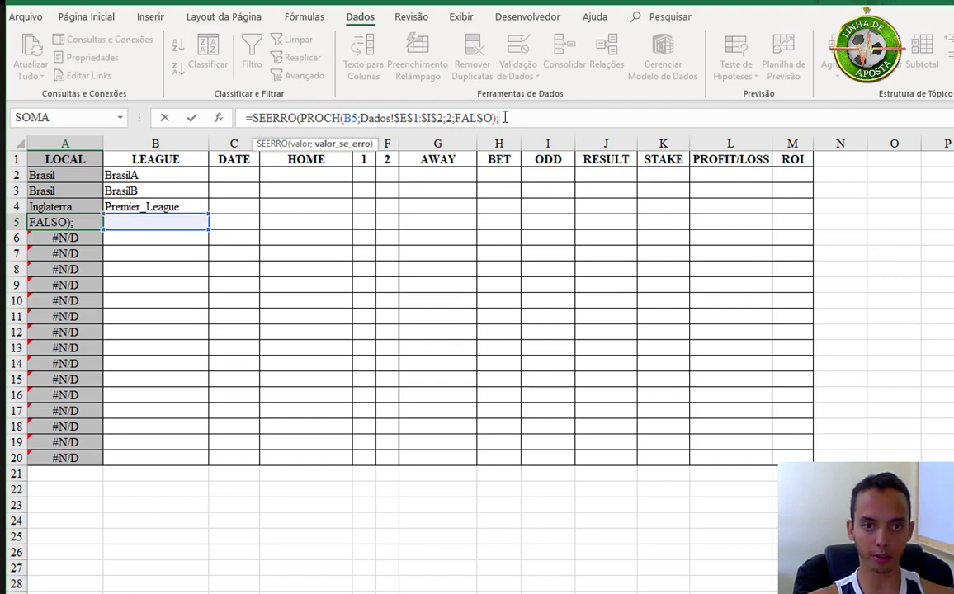
type("\"\"")
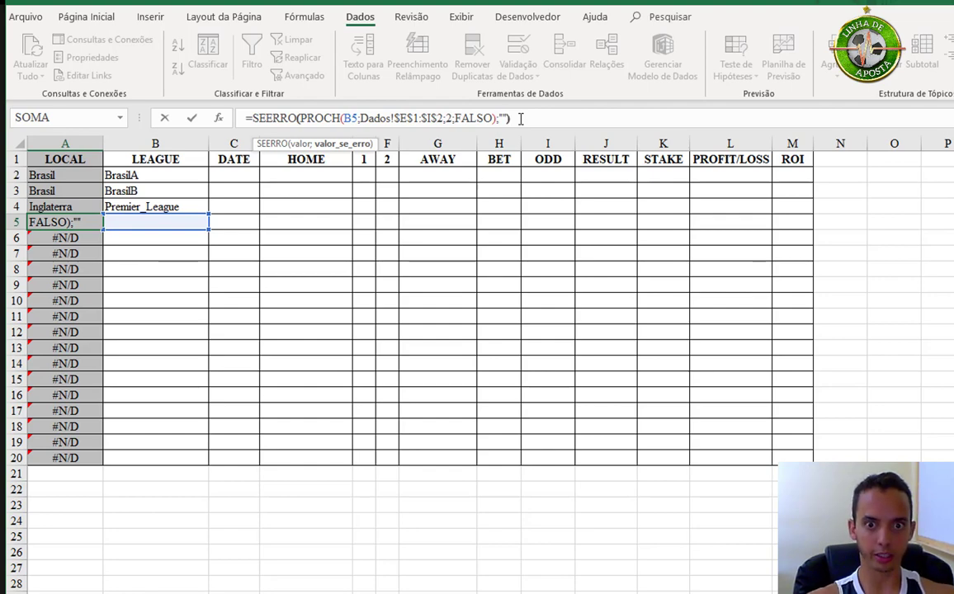
type(")")
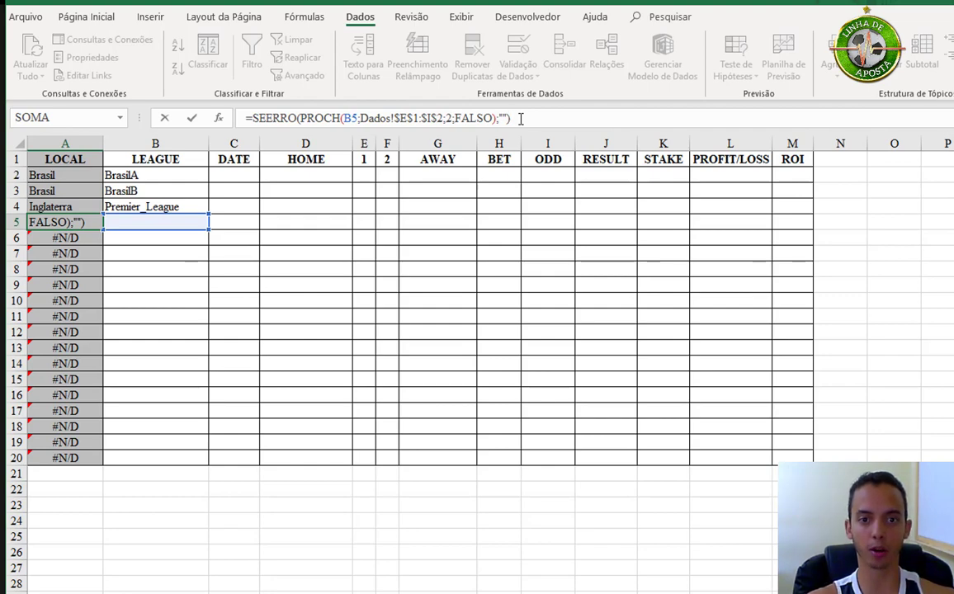
key("Return")
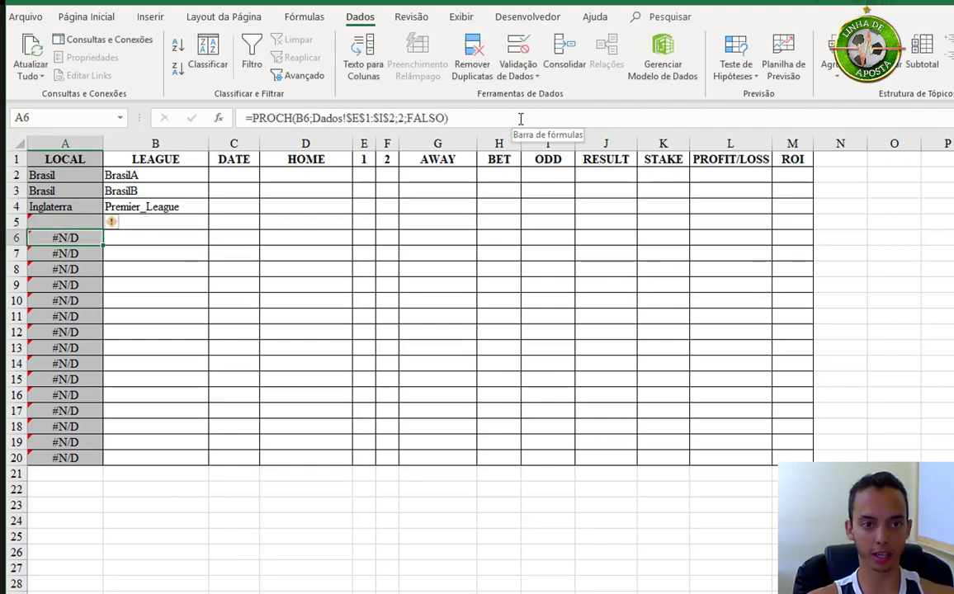
Copy the SEERRO formula from A5 and paste it into A2:A20.
key("Up")
key("ctrl+c")
key("Up")
key("Up")
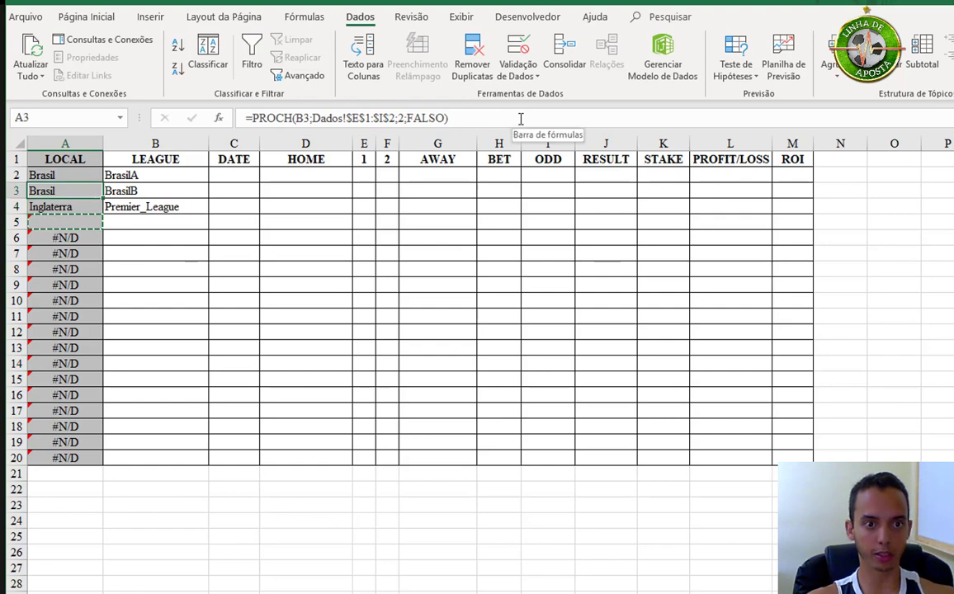
key("Up")
key("ctrl+shift+Down")
key("ctrl+v")
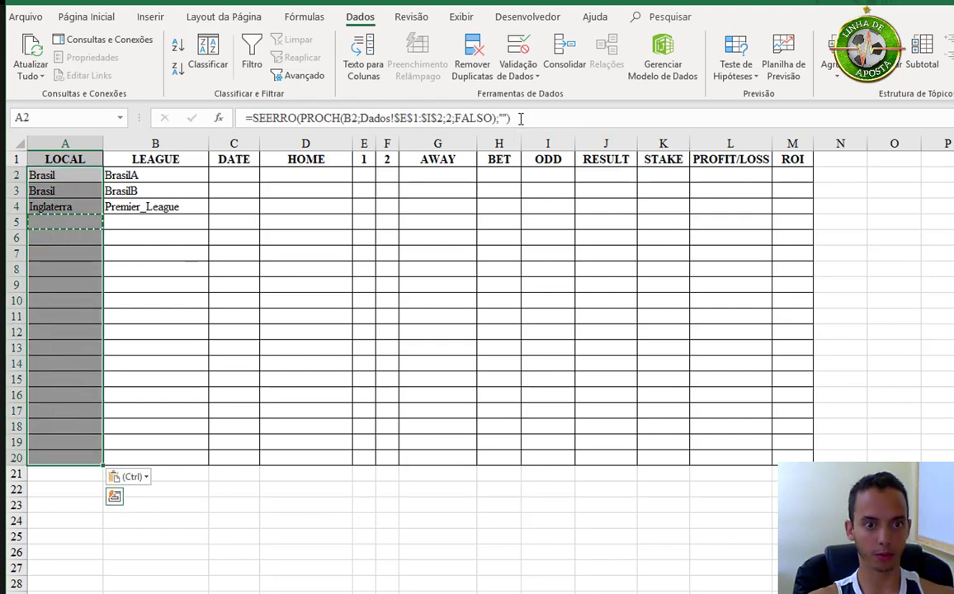
Check the pasted formulas and league entries, then select the headers LOCAL through PROFIT/LOSS.
key("Right")
key("Down")
key("Down")
key("Down")
key("Escape")
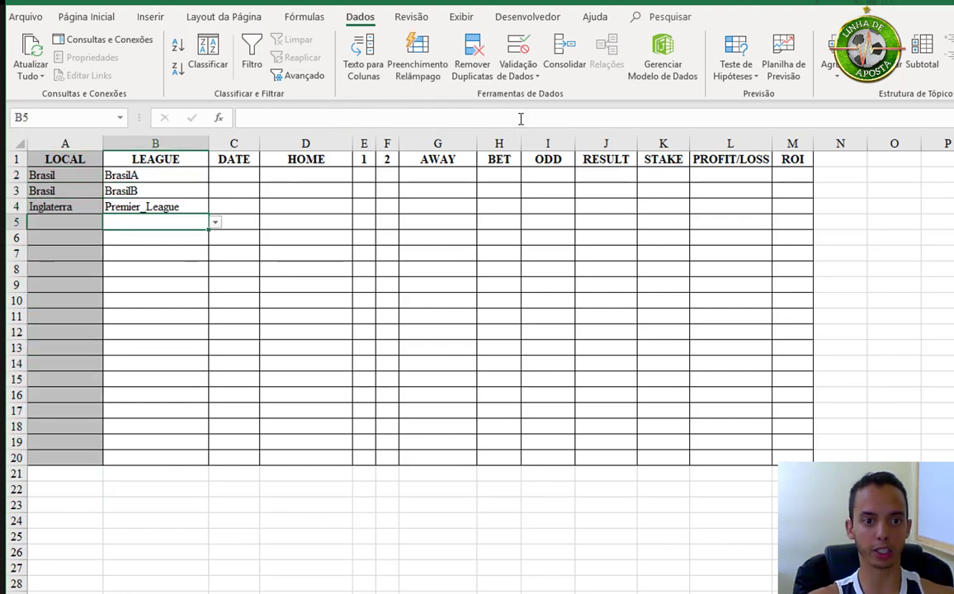
key("Left")
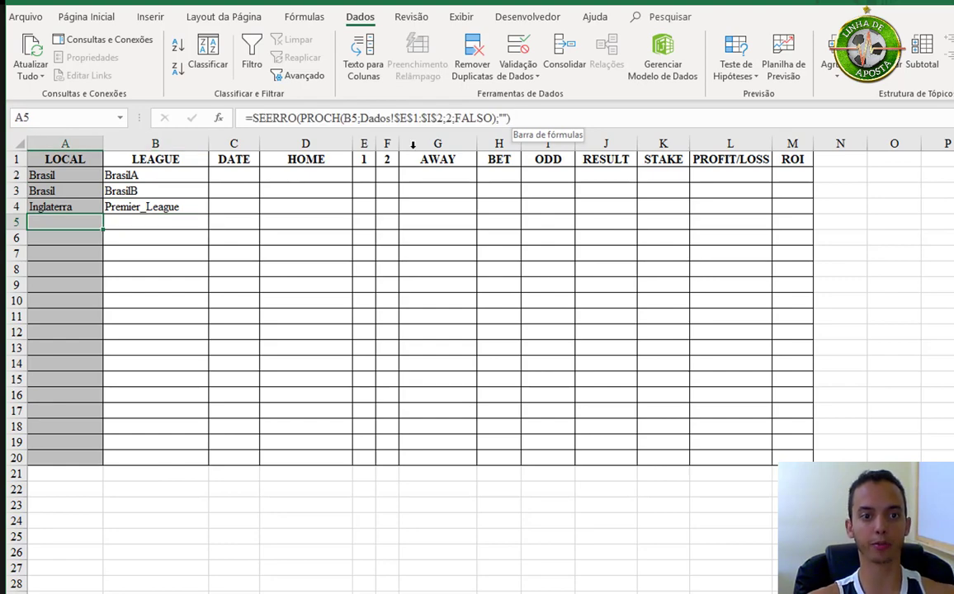
left_click(189, 206)
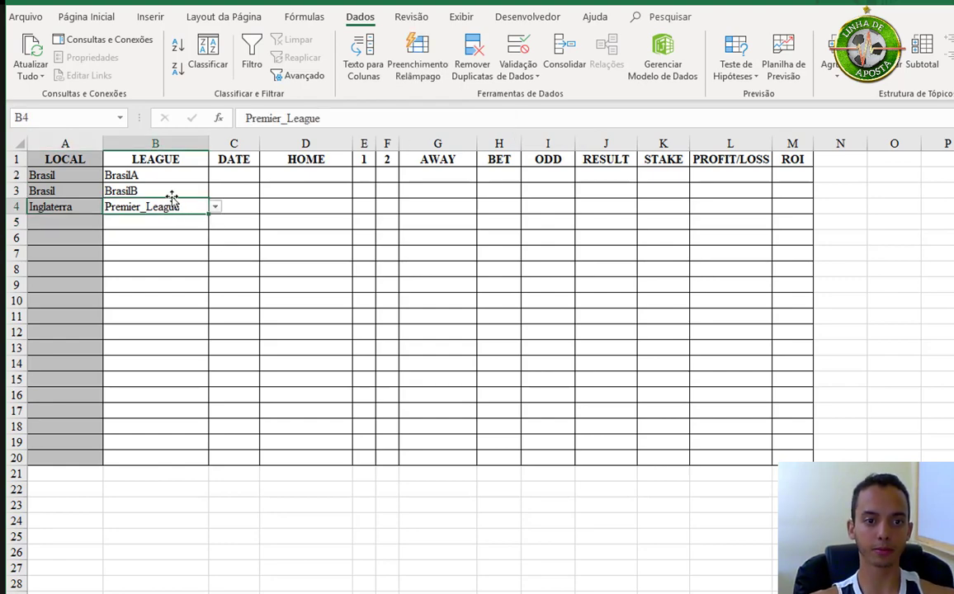
left_click(88, 175)
left_click_drag(70, 159, 788, 155)
Review the first bet's LOCAL and LEAGUE cells, then select DATE cells C2:C20.
left_click(87, 16)
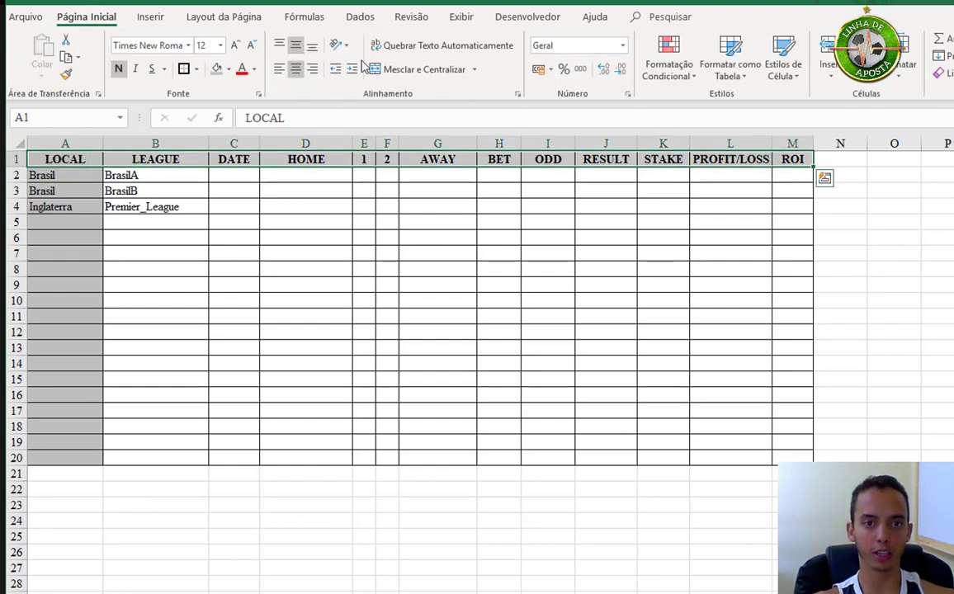
left_click(81, 176)
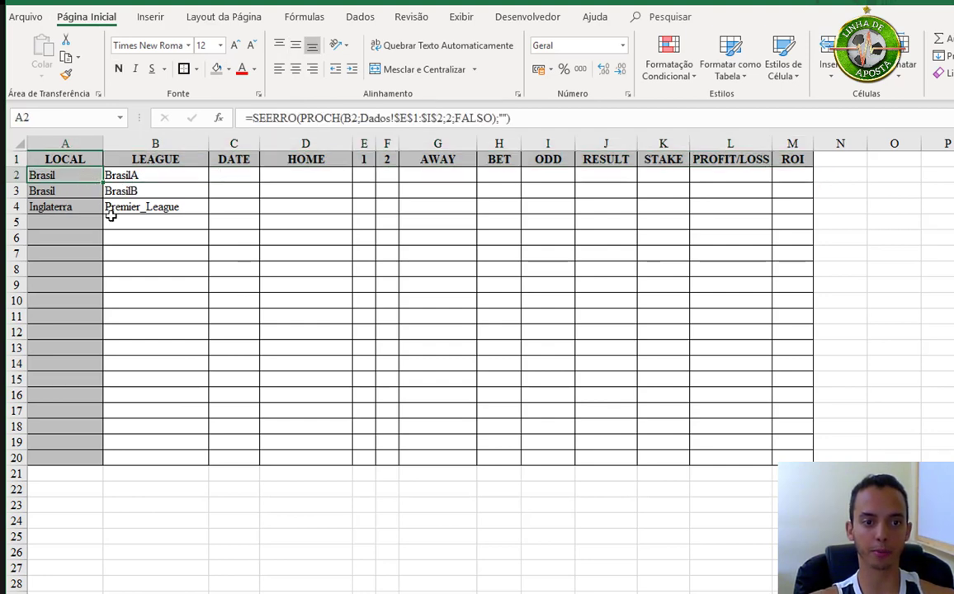
left_click(182, 175)
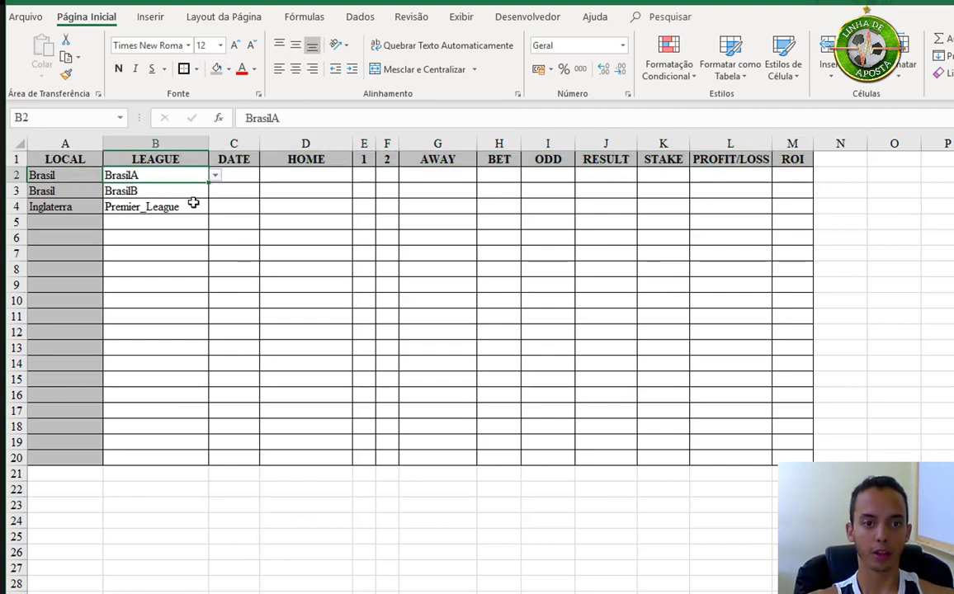
left_click(238, 177)
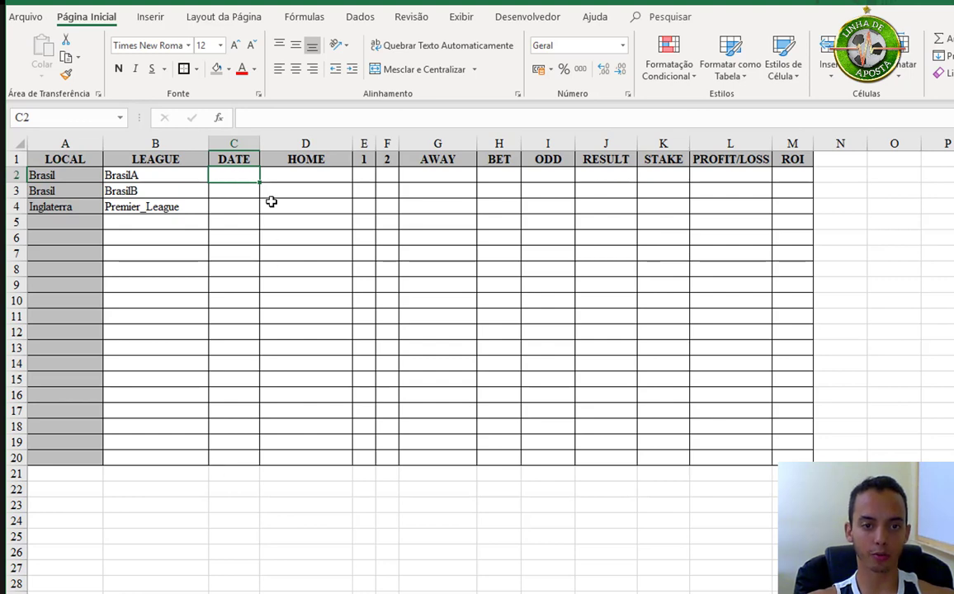
left_click_drag(234, 175, 233, 458)
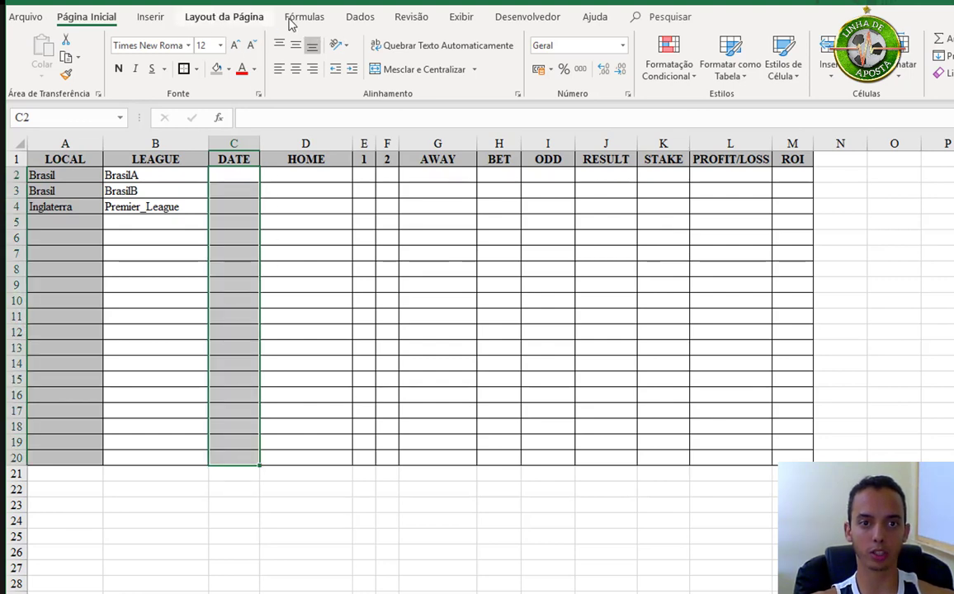
Validate C2:C20 as dates between 01/01/2010 and a 31/12 end date.
left_click(351, 18)
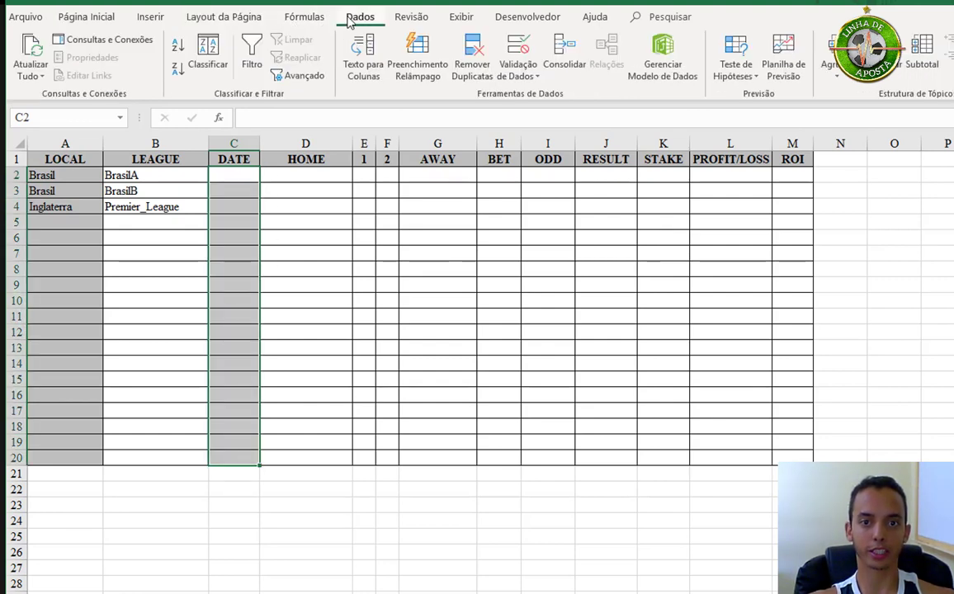
left_click(520, 45)
left_click(654, 383)
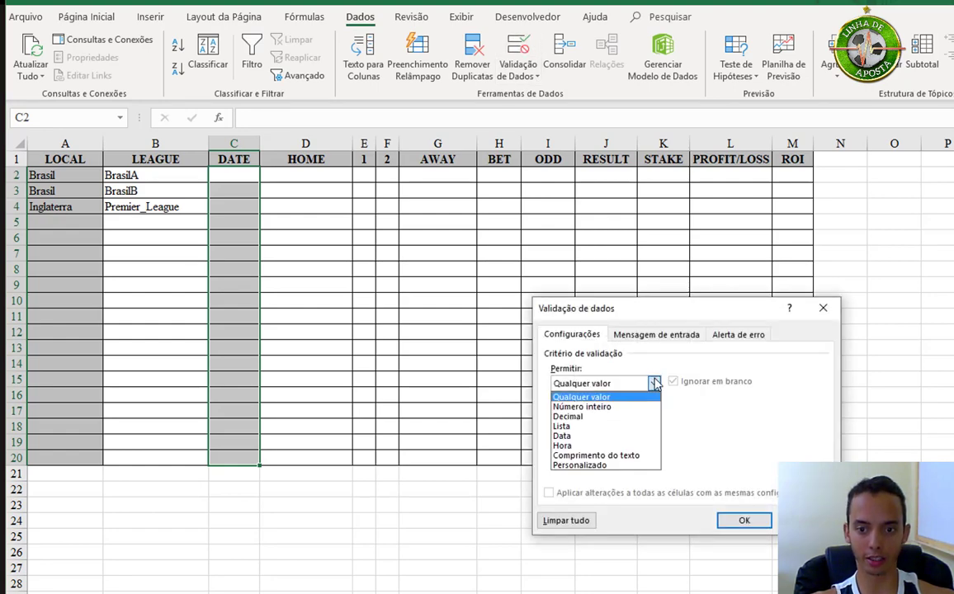
left_click(581, 437)
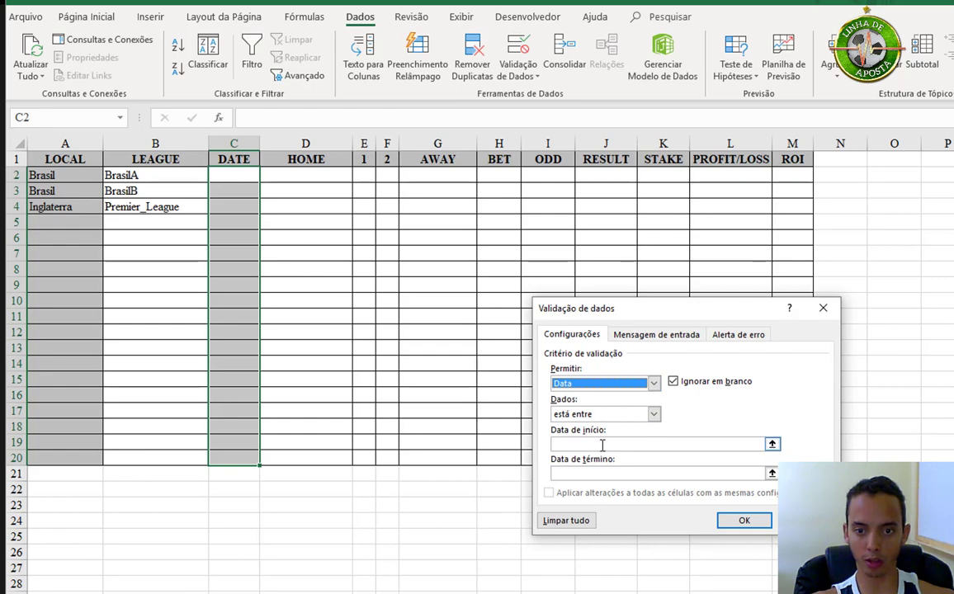
left_click(735, 522)
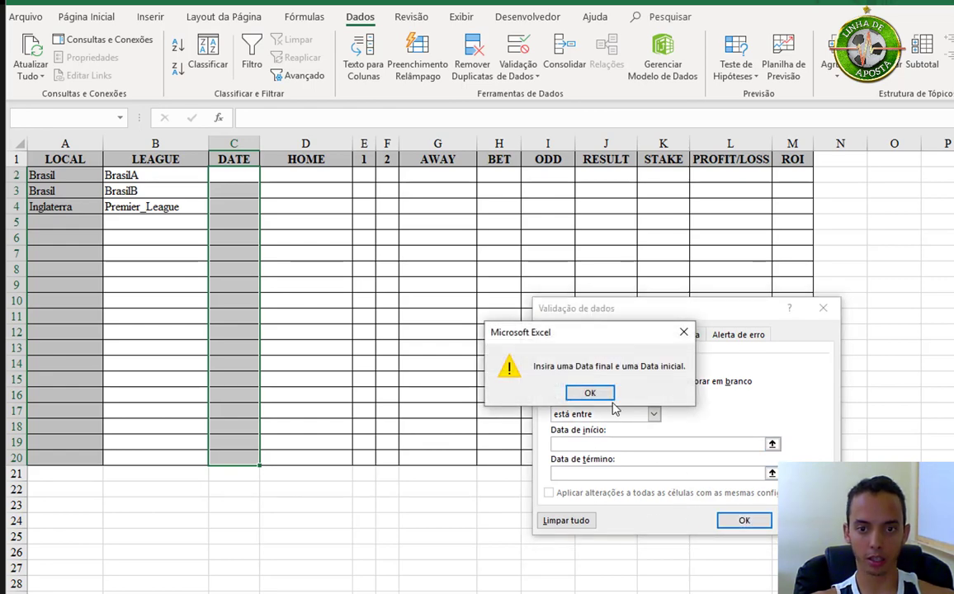
key("Return")
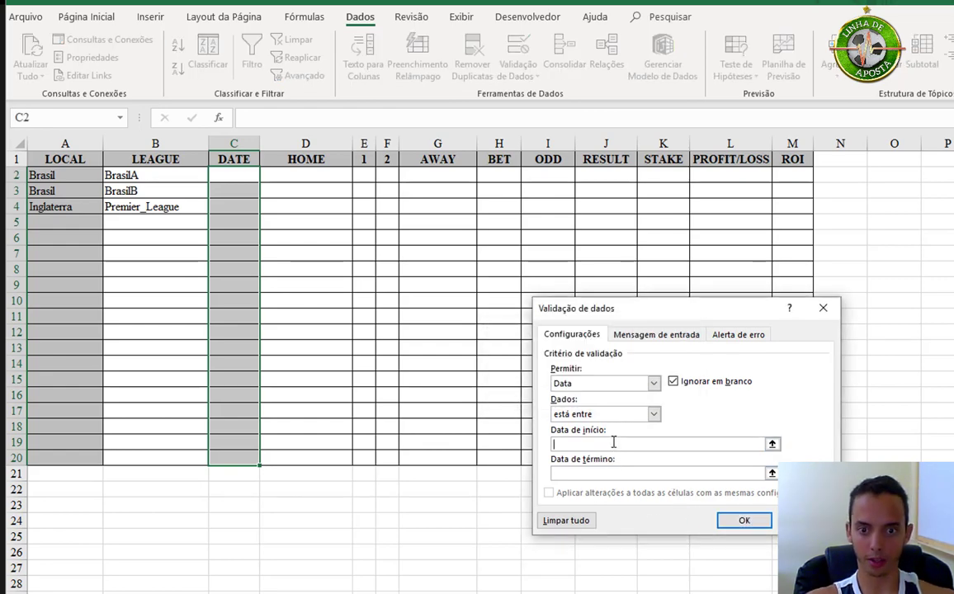
type("01/01/2010")
key("Tab")
type("31*/")
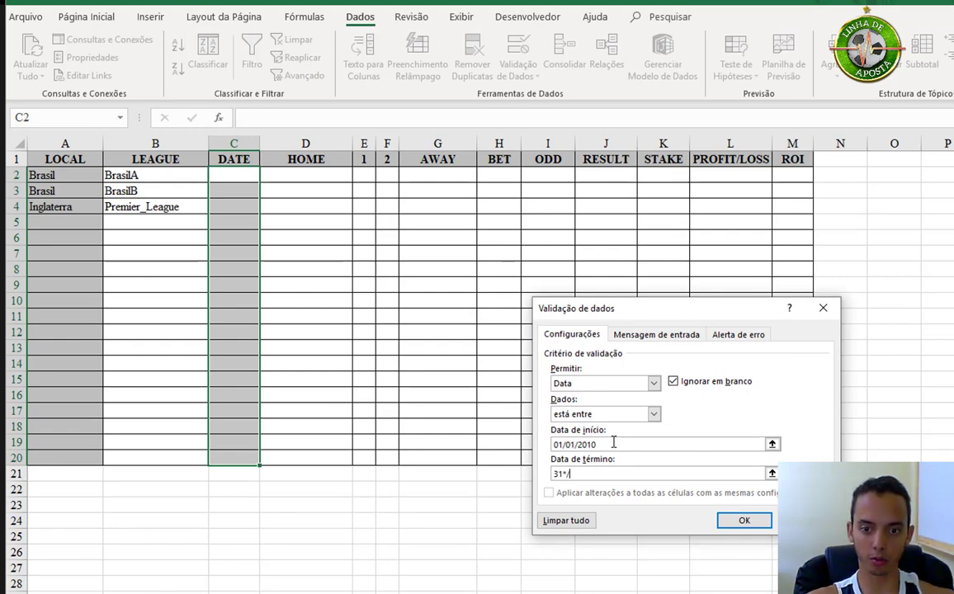
key("BackSpace")
key("BackSpace")
type("/2050")
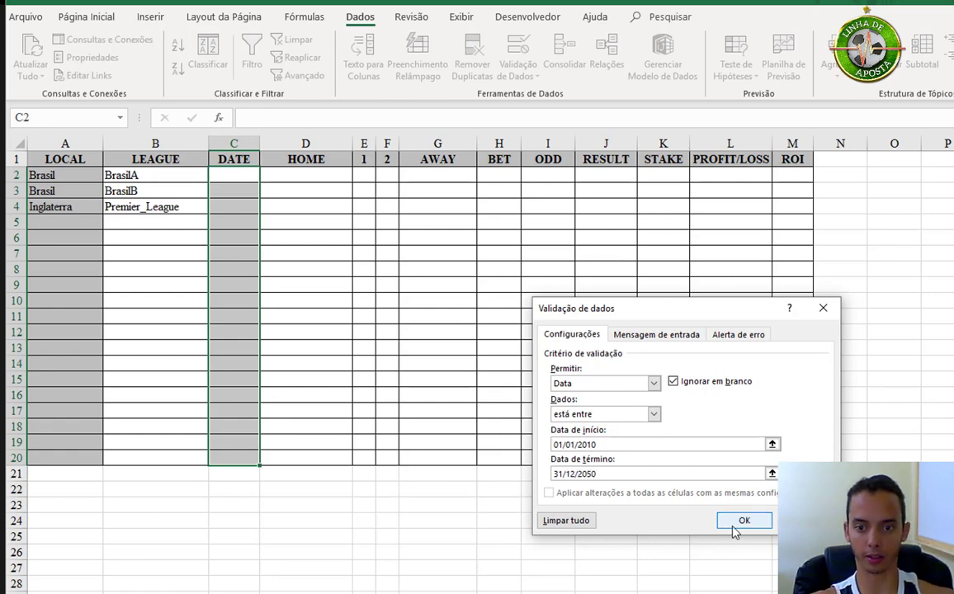
left_click(739, 522)
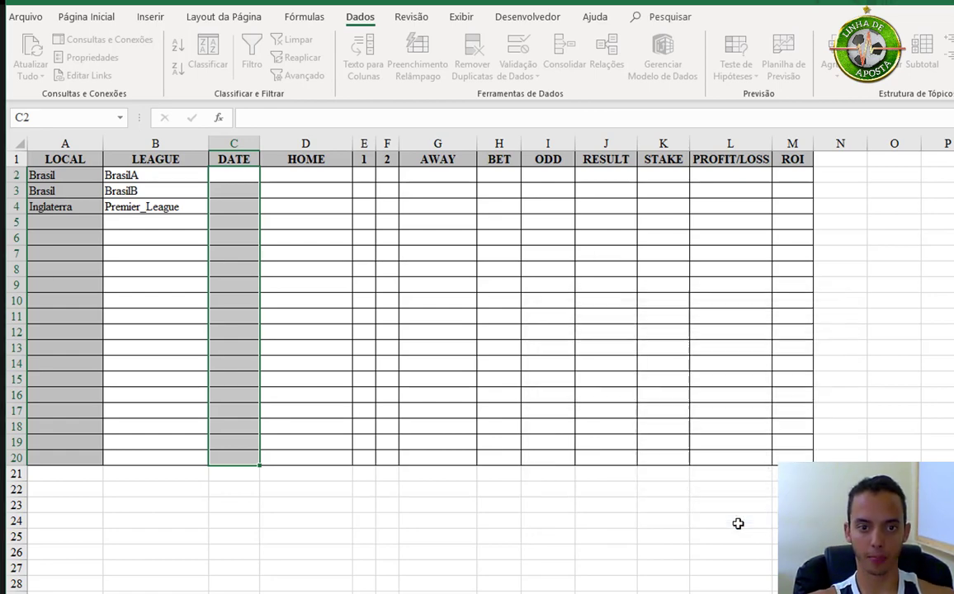
Test the date rule by entering 1 in C2 and retrying after it is rejected.
left_click(239, 173)
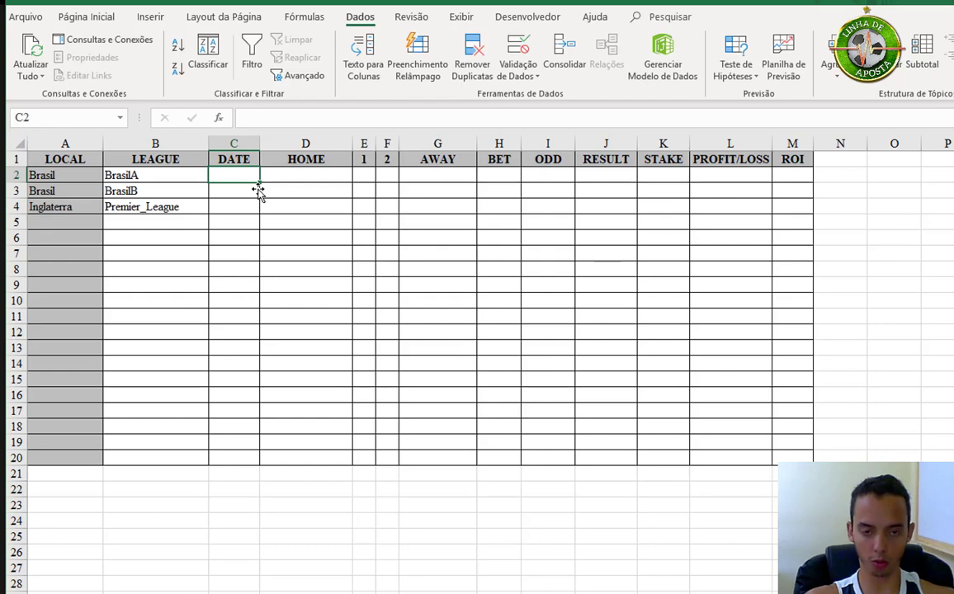
type("1")
key("Return")
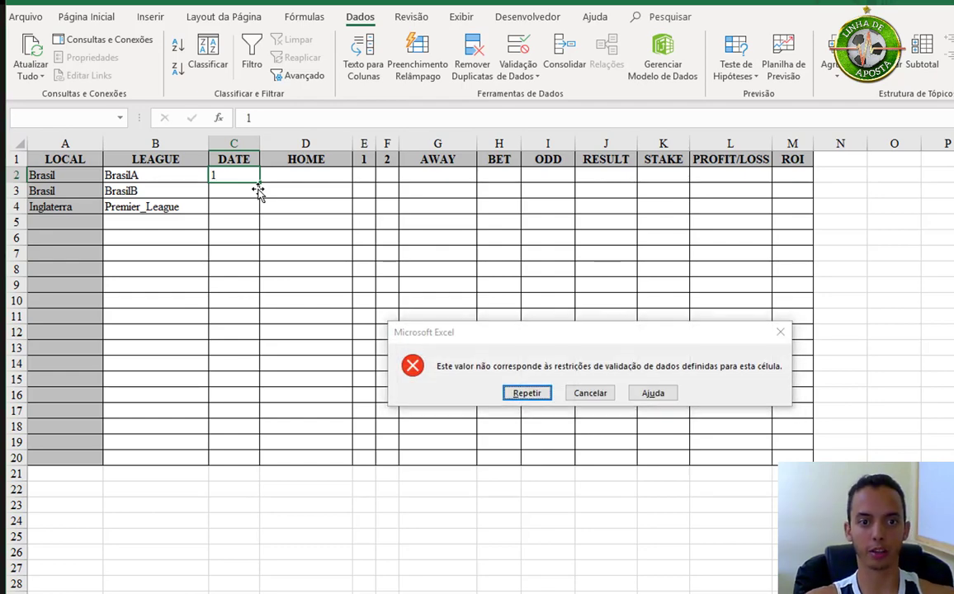
key("Return")
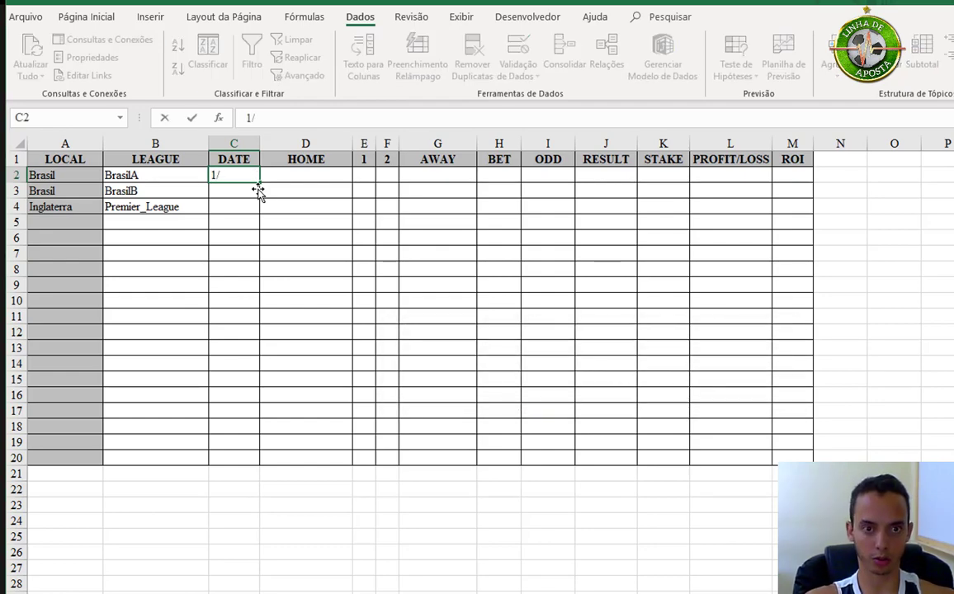
Enter the dates 1/3, 2/3 and 3/3 in C2:C4.
type("3")
key("Return")
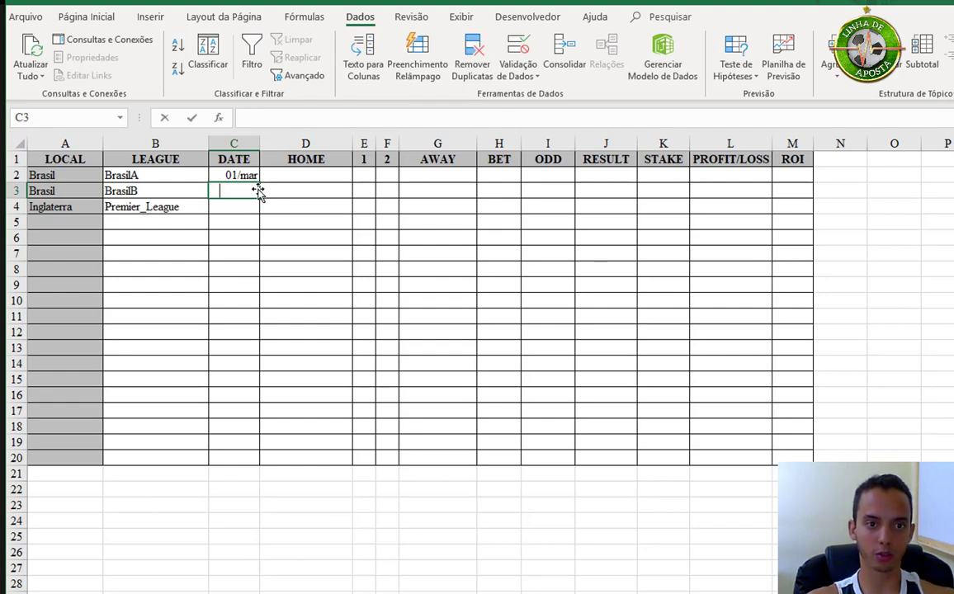
type("2/3")
key("Return")
type("3/3")
key("Return")
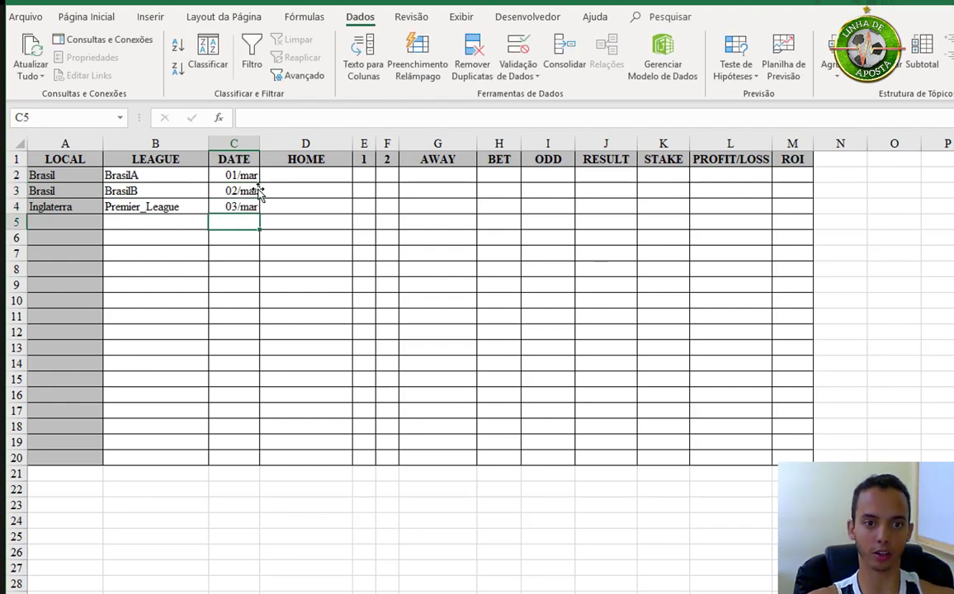
key("Up")
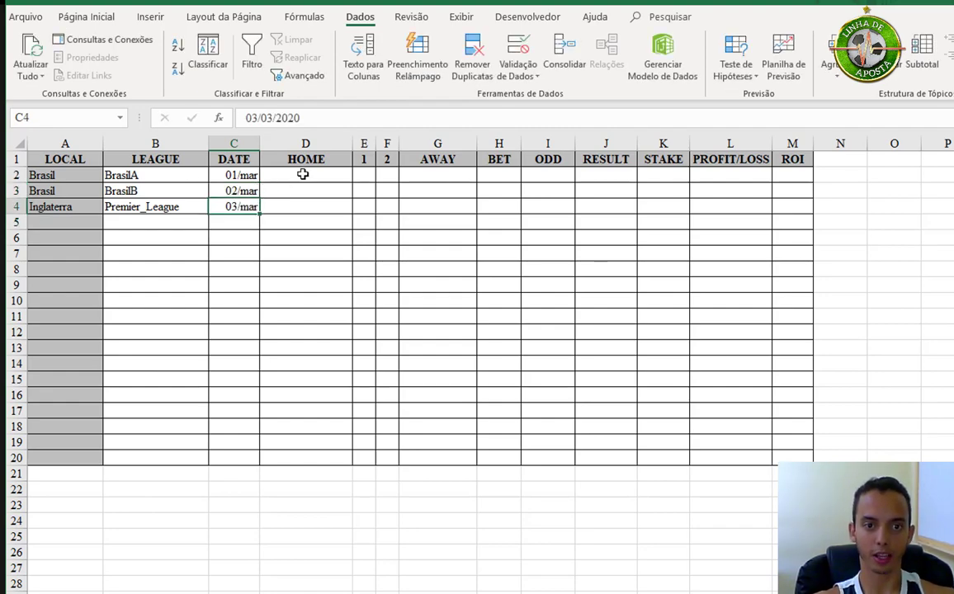
left_click(304, 173)
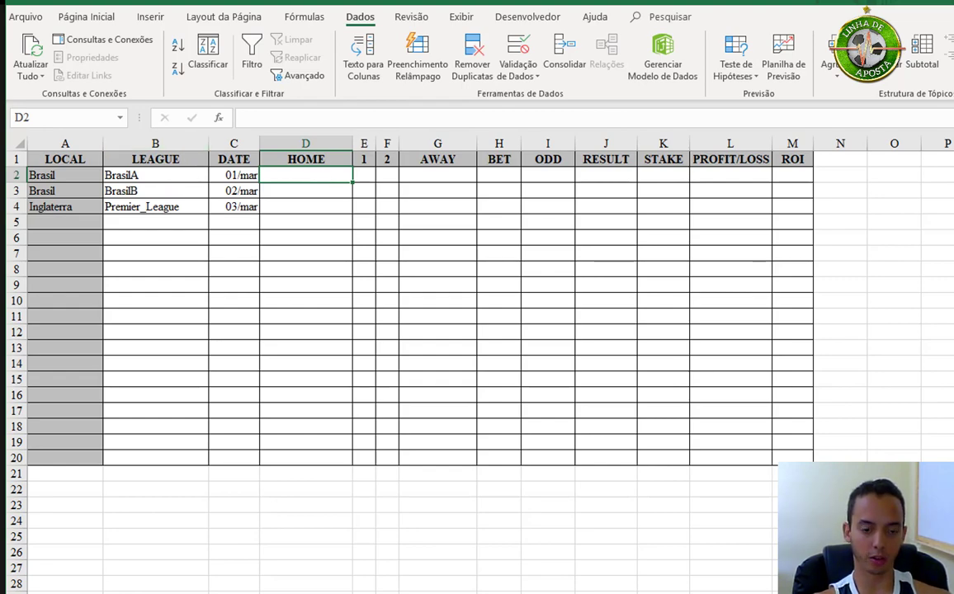
Compare the BrasilA team list on Dados with the bet sheet's leagues, ending at Vasco in E22.
key("ctrl+Page_Down")
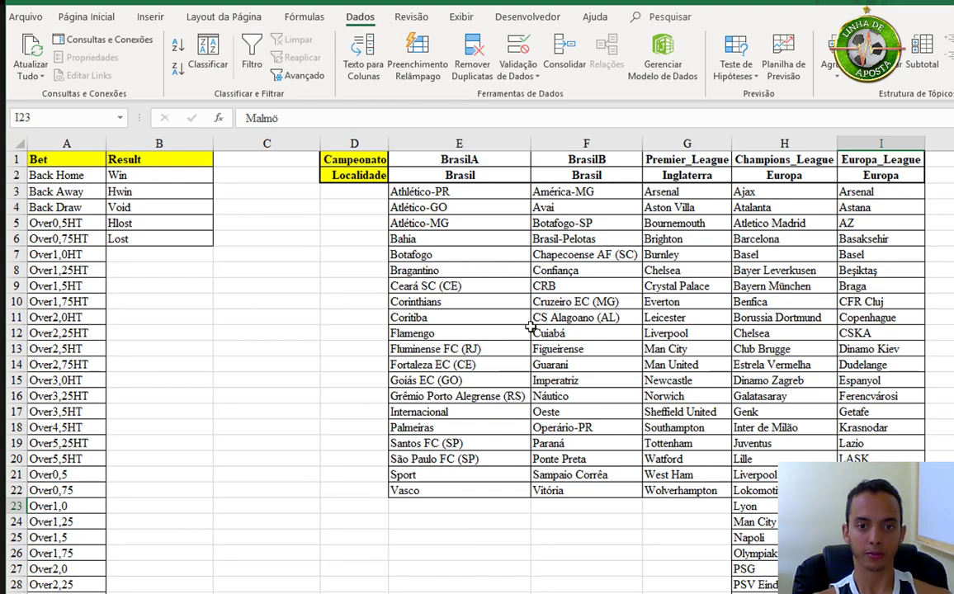
mouse_move(450, 191)
left_mouse_down()
mouse_move(501, 373)
mouse_move(503, 541)
left_mouse_up()
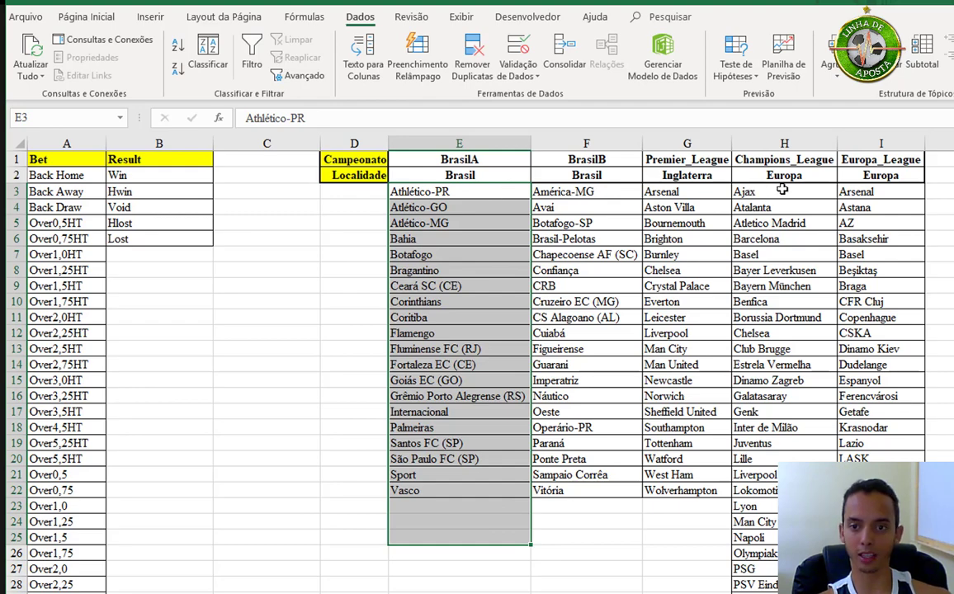
key("shift+BackSpace")
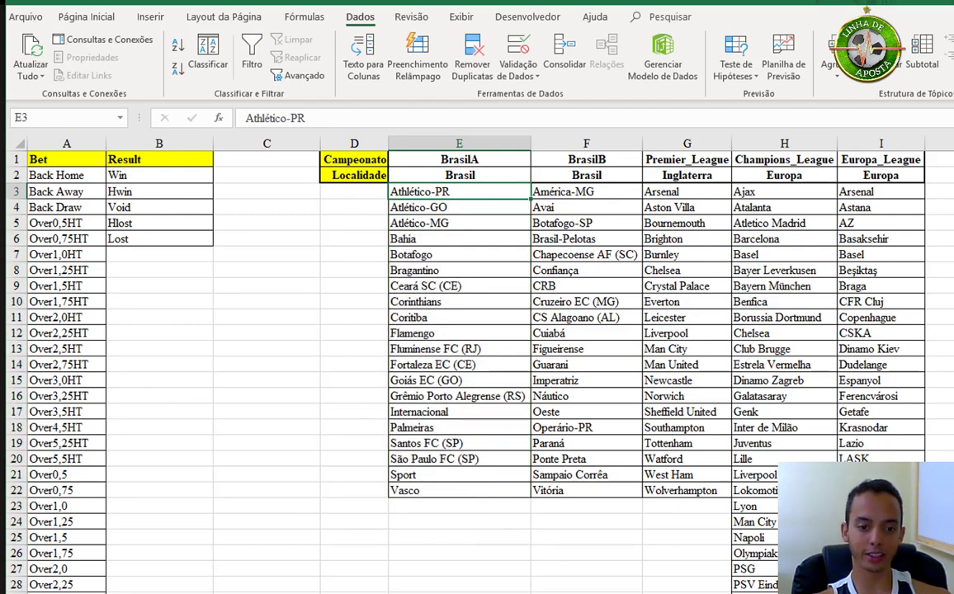
key("ctrl+Page_Up")
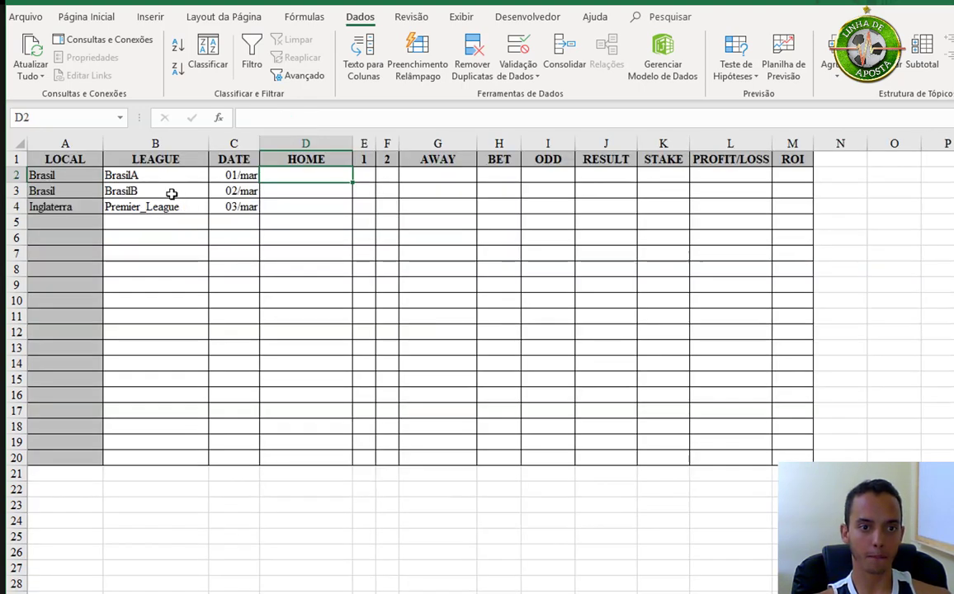
left_click(166, 190)
left_click(166, 175)
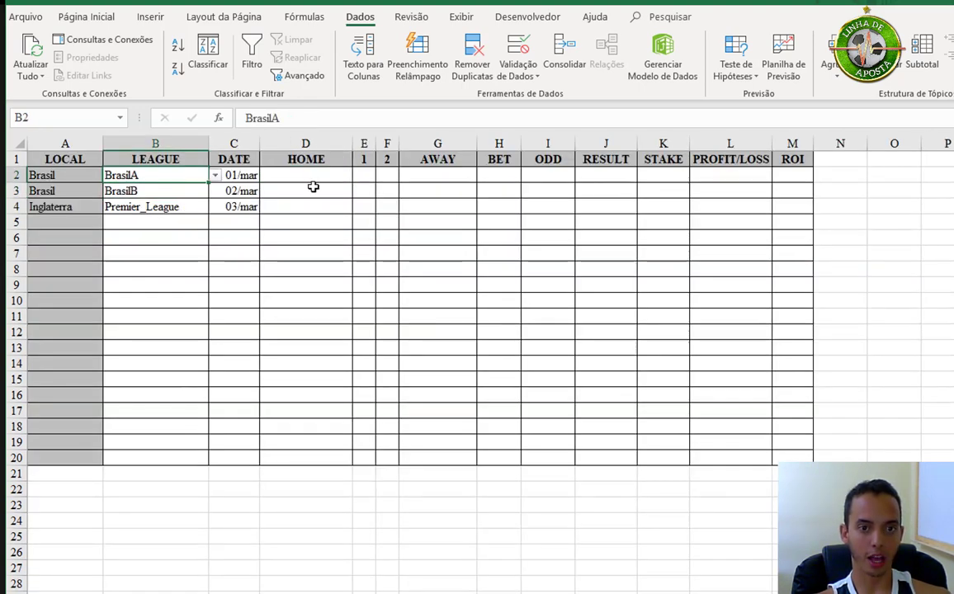
left_click(309, 175)
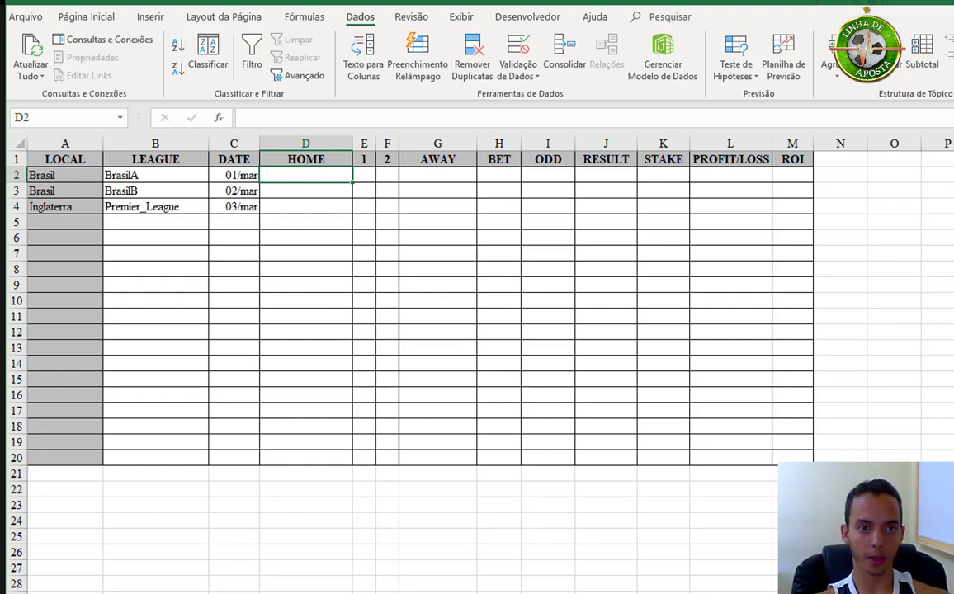
key("ctrl+Page_Down")
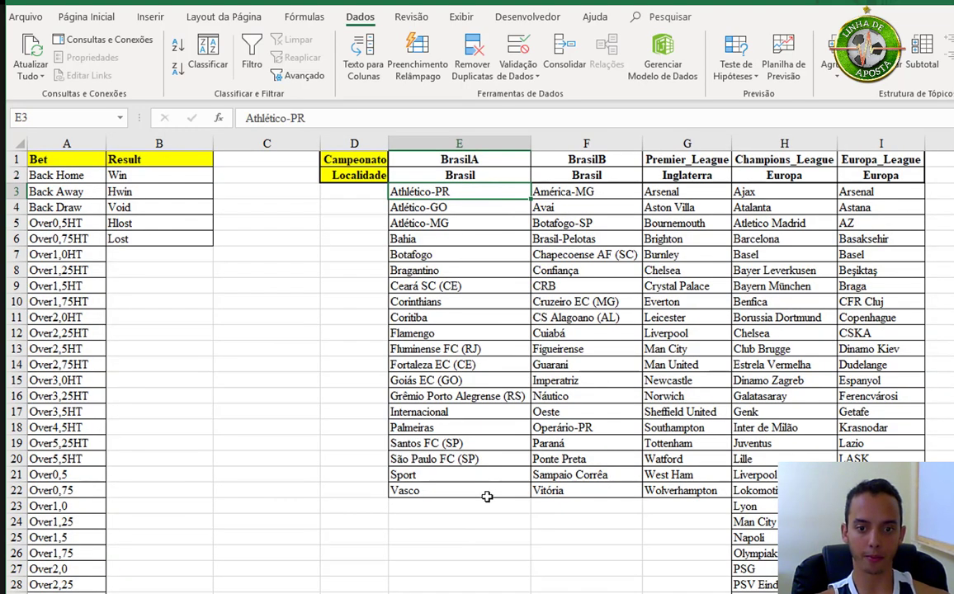
left_click(487, 494)
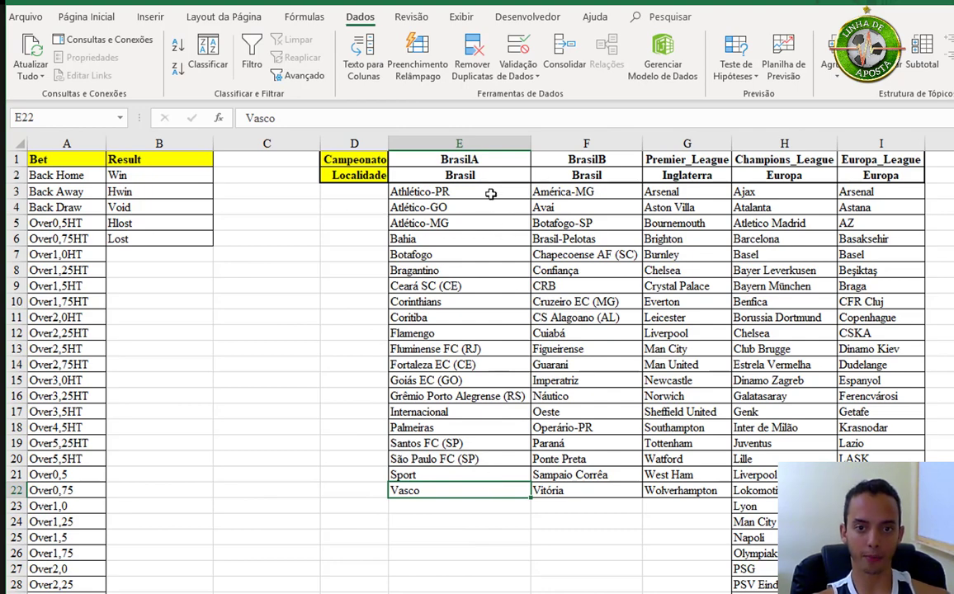
Name the team range E3:E22 BrasilA via the Name Box.
left_click_drag(490, 194, 476, 492)
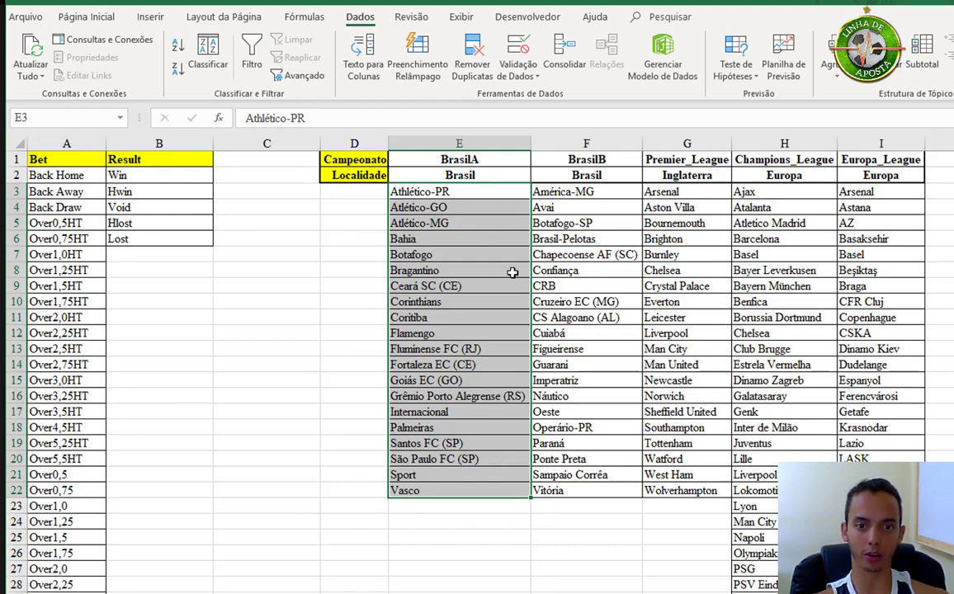
left_click(86, 119)
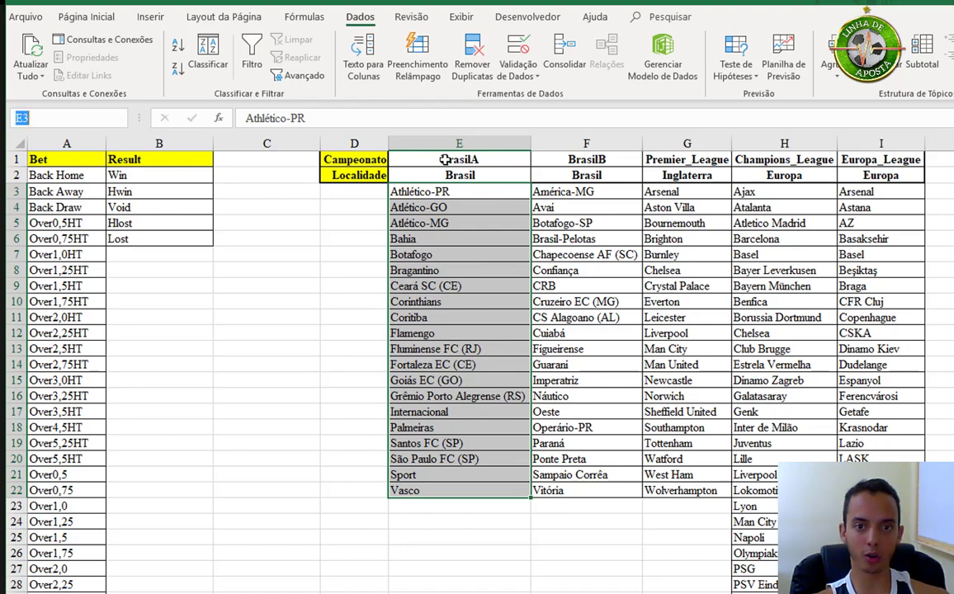
type("bRA")
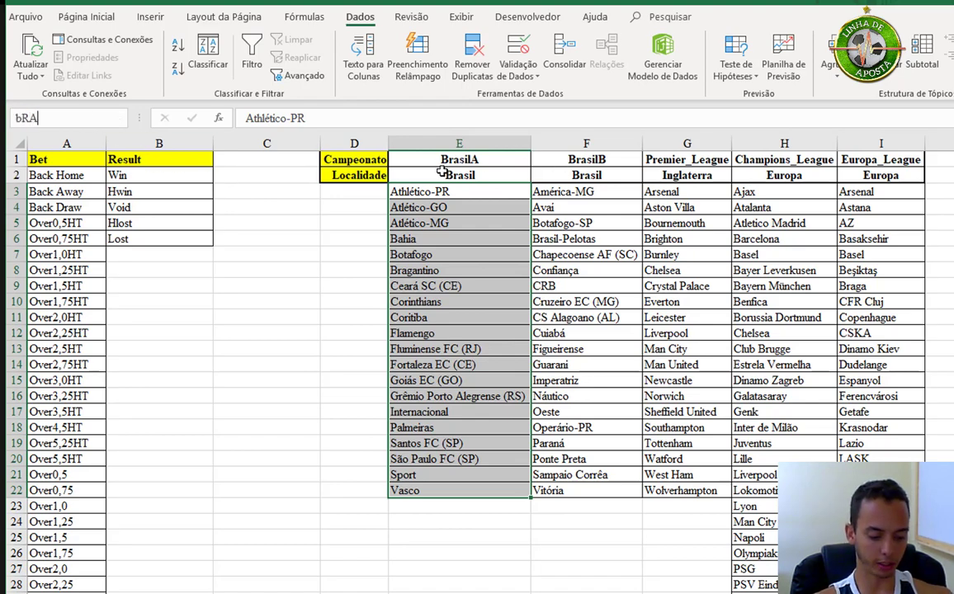
type("SILa")
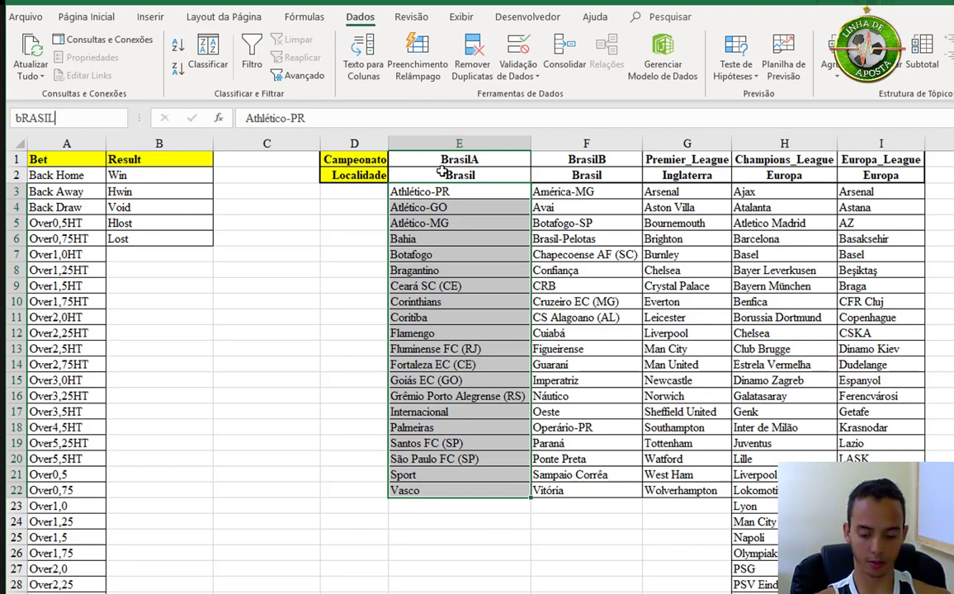
key("BackSpace")
key("BackSpace")
key("BackSpace")
type("Brasil")
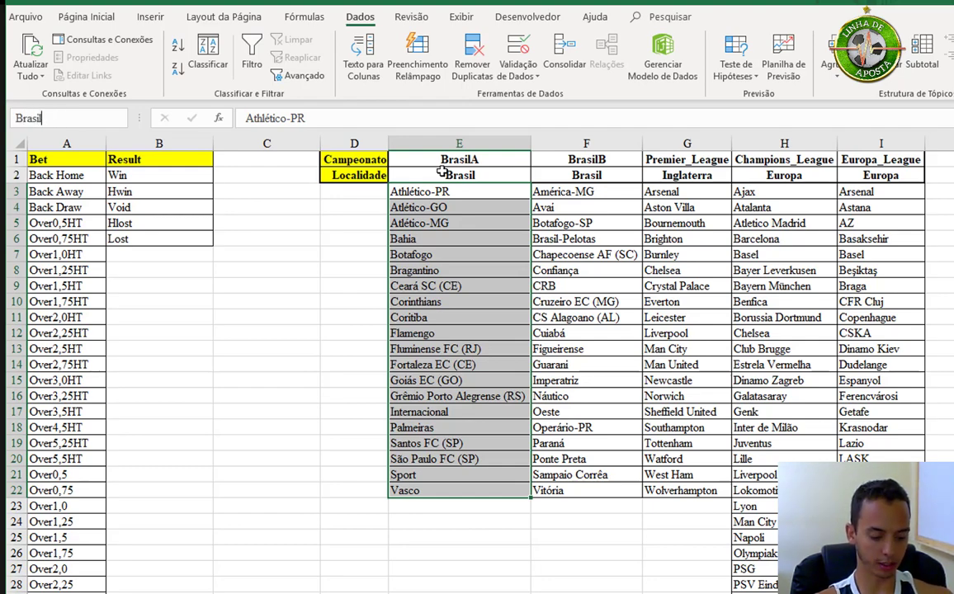
type("A")
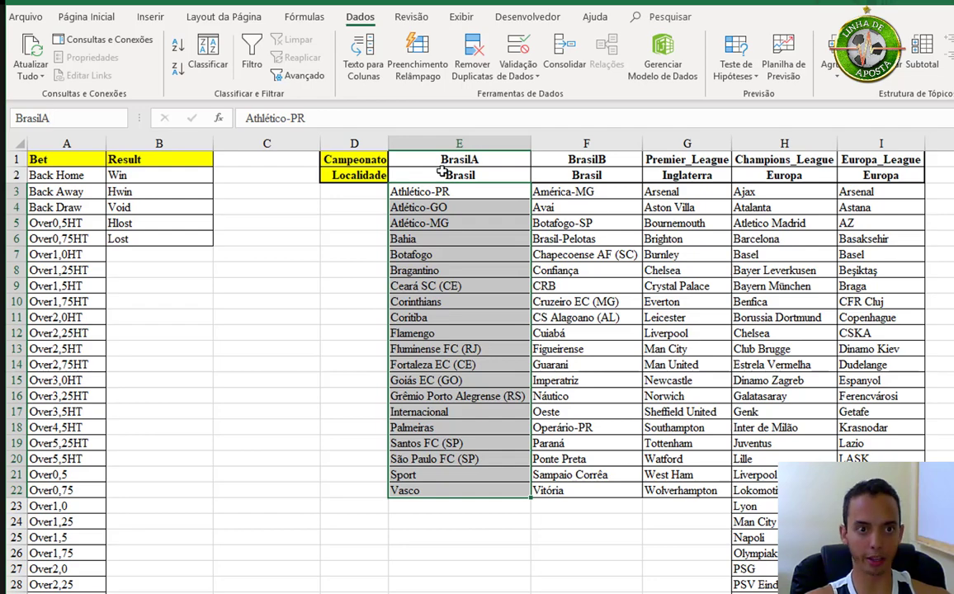
key("Return")
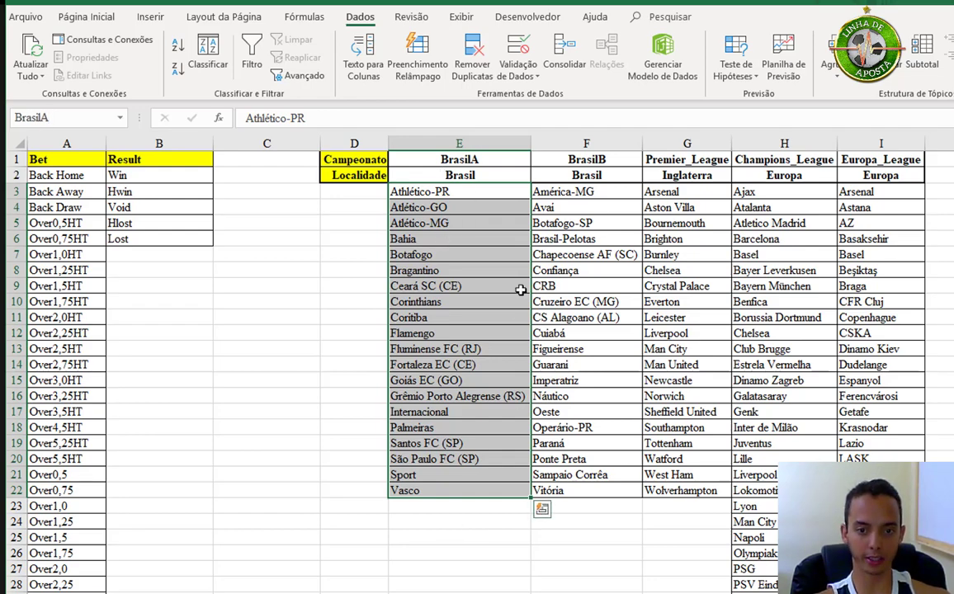
Change the E1 header to Brasil_A and reselect the team list below it.
left_click(460, 159)
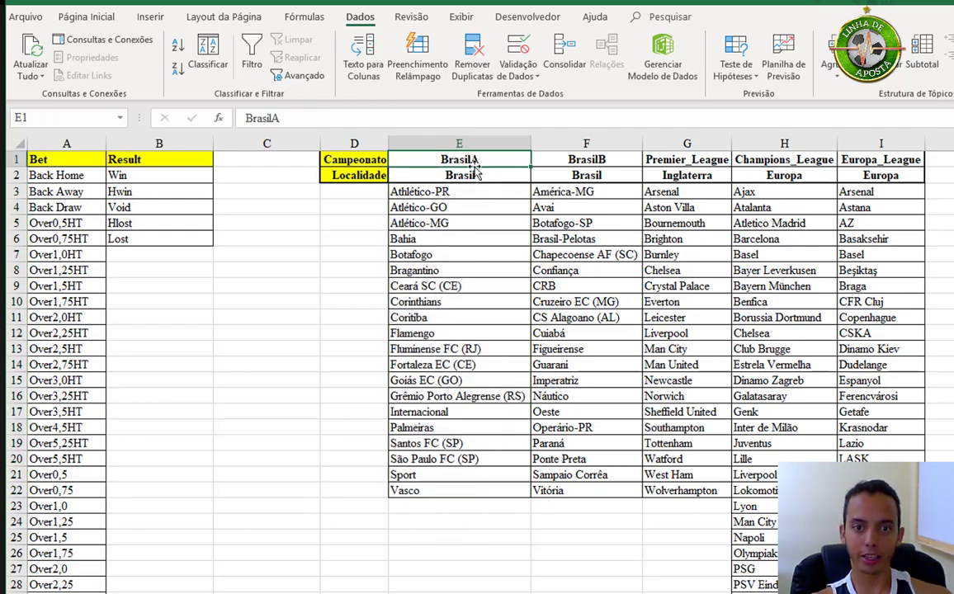
double_click(470, 159)
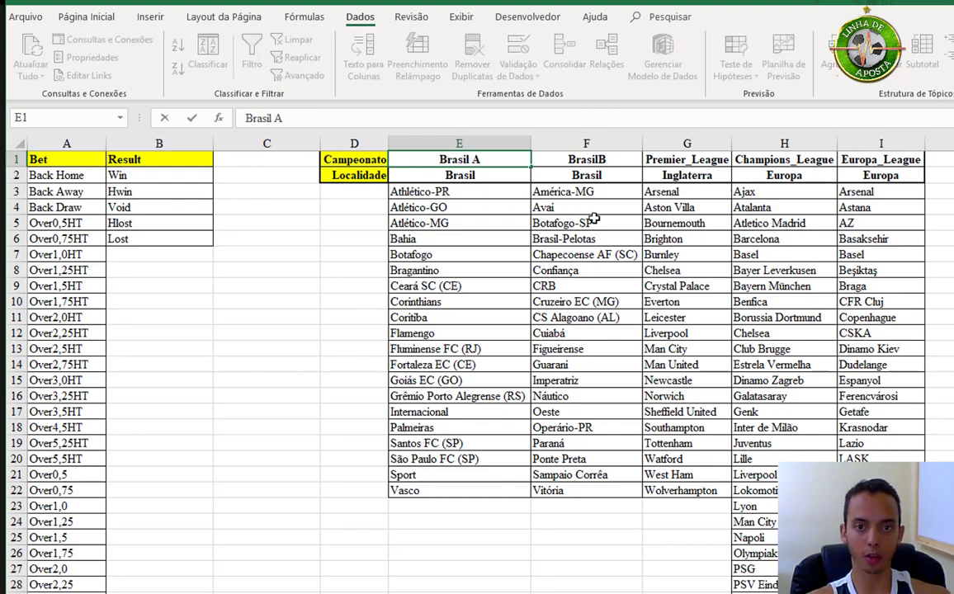
key("BackSpace")
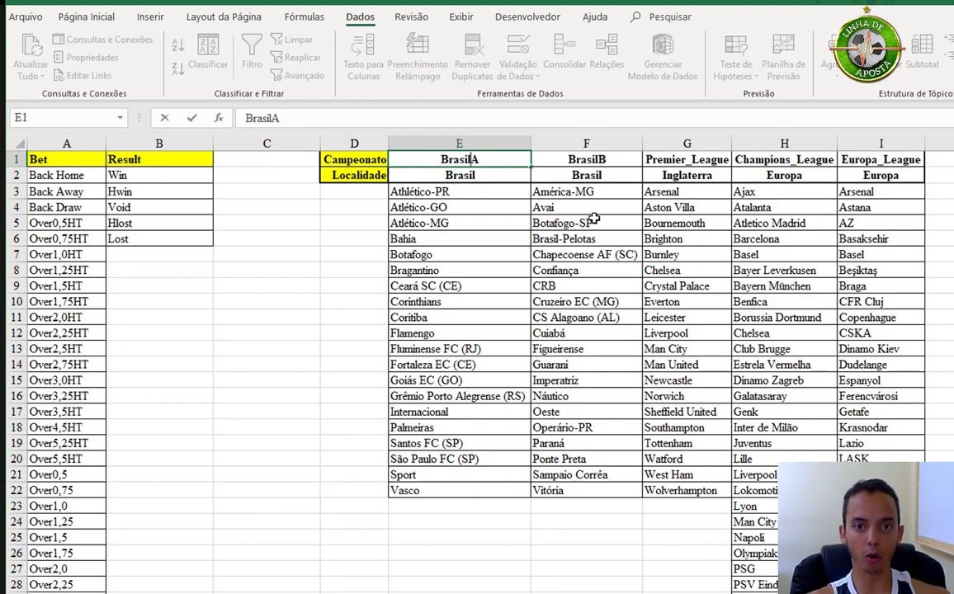
key("Return")
key("Return")
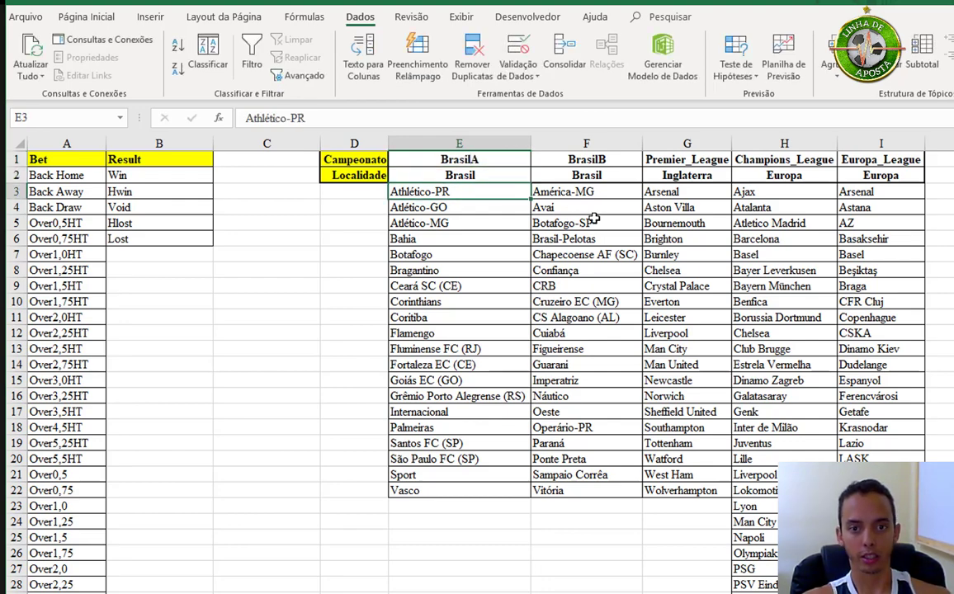
key("Up")
key("Down")
key("ctrl+shift+Down")
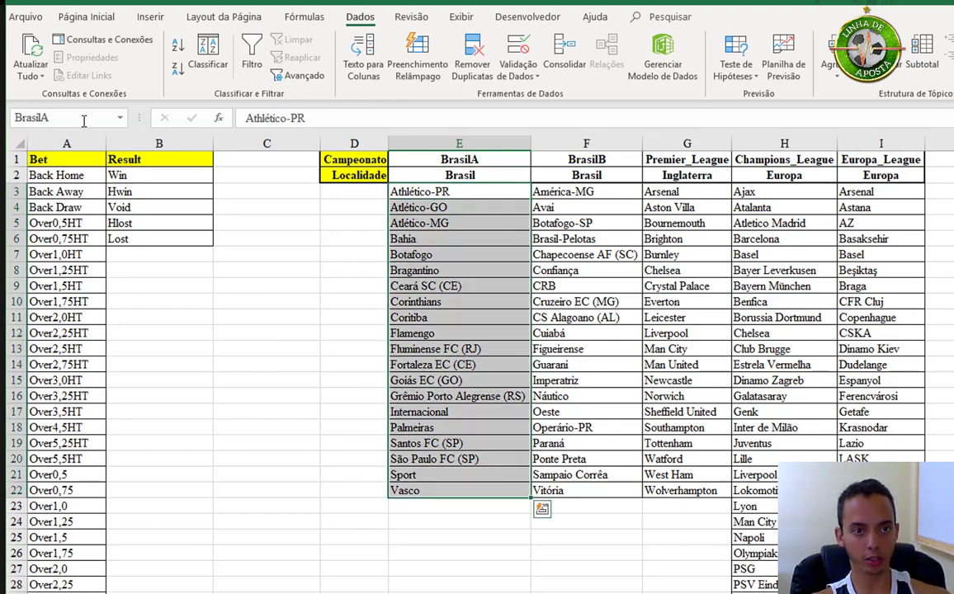
left_click(475, 160)
key("F2")
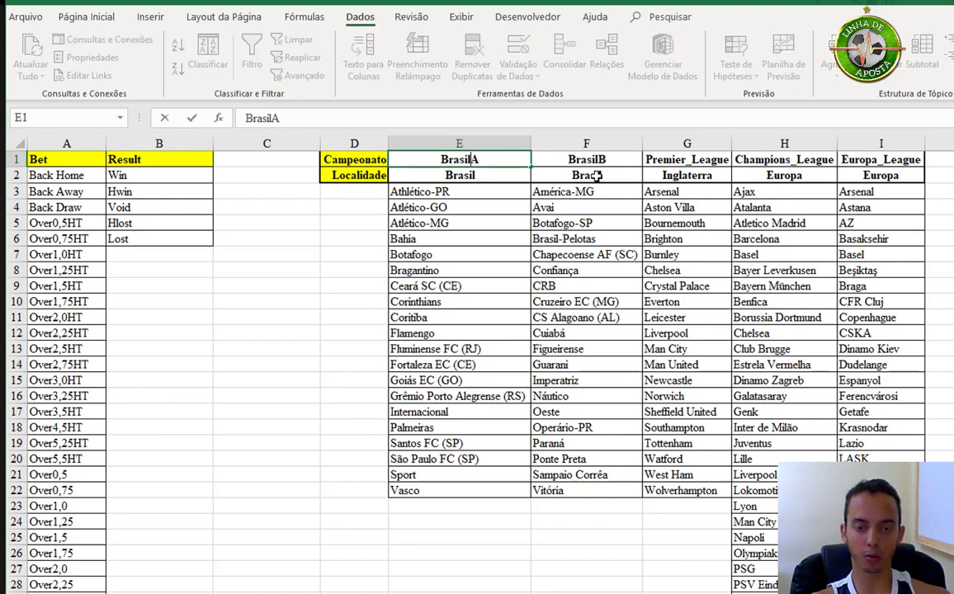
key("Left")
type("_")
key("Return")
key("Down")
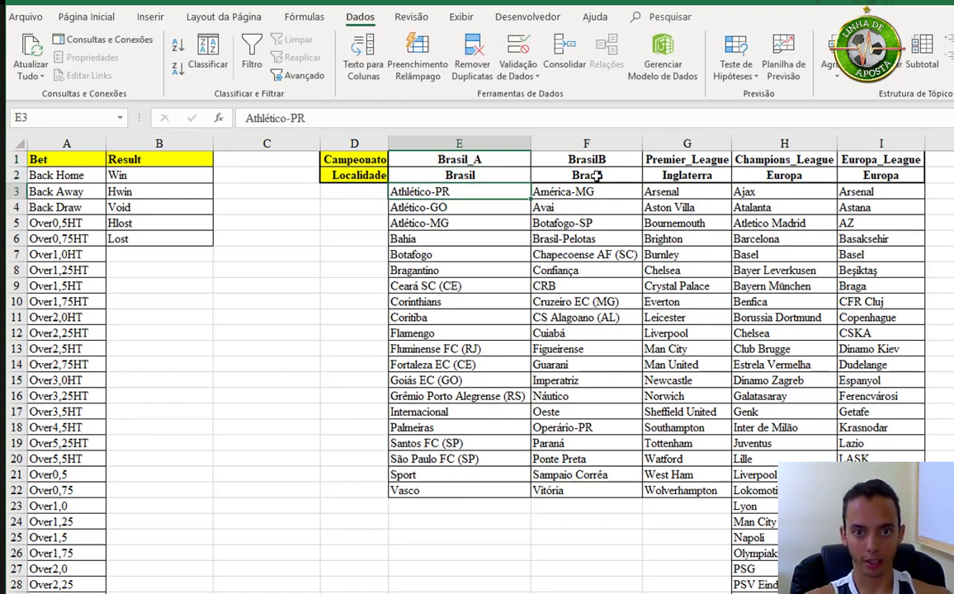
key("ctrl+shift+Down")
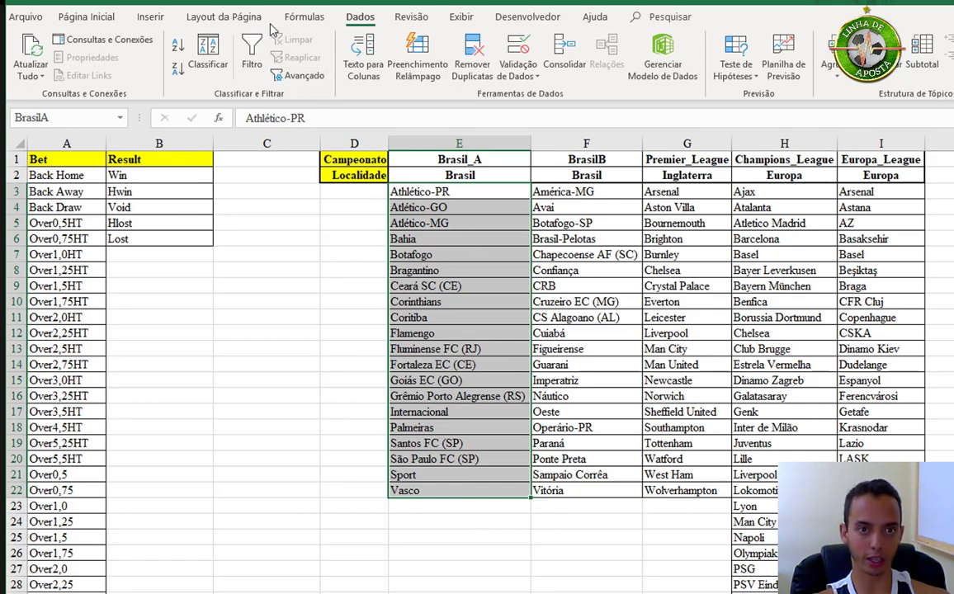
Rename the named ranges BrasilA and BrasilB to Brasil_A and Brasil_B in Name Manager.
left_click(305, 17)
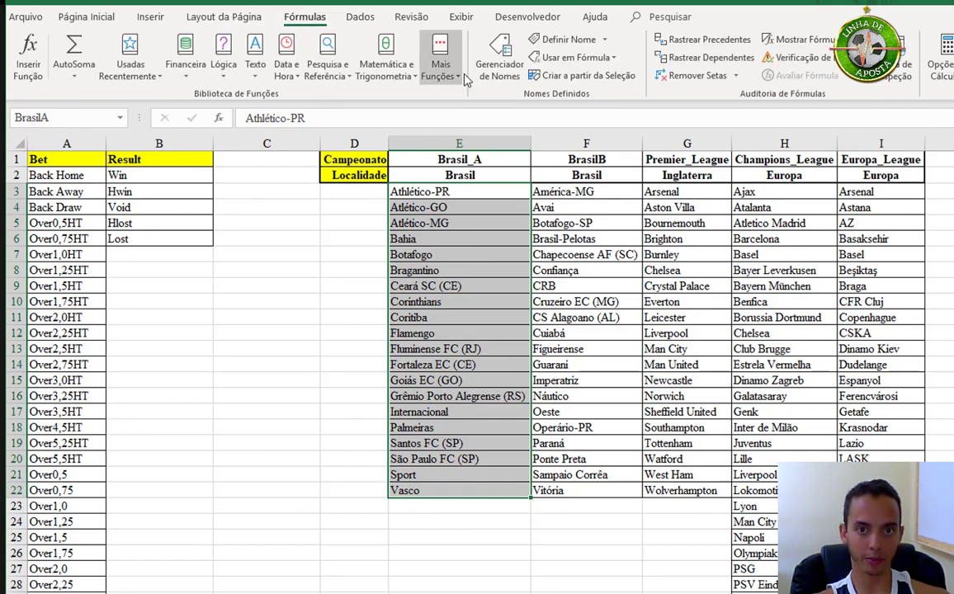
left_click(495, 67)
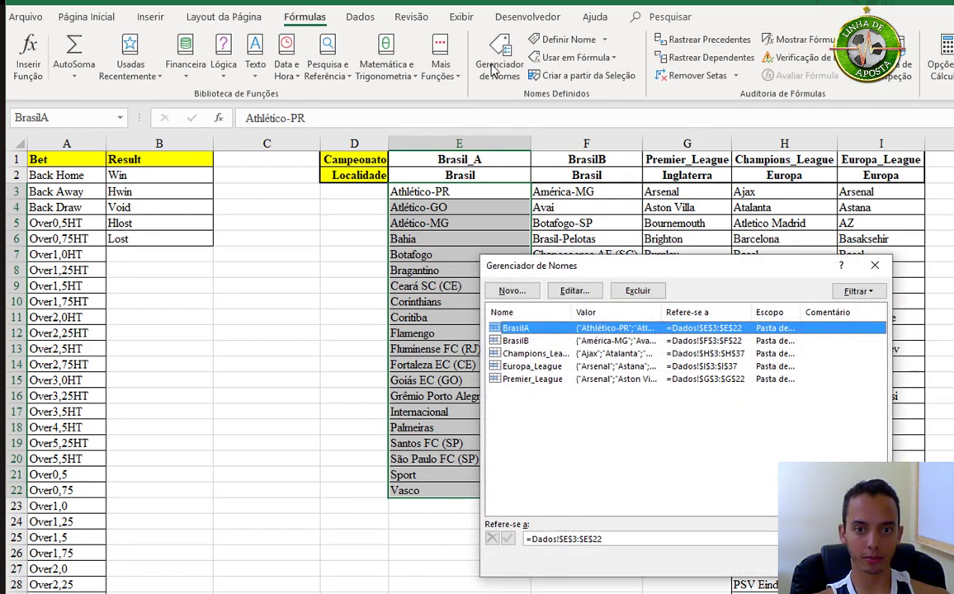
double_click(521, 331)
type("Brasil_A")
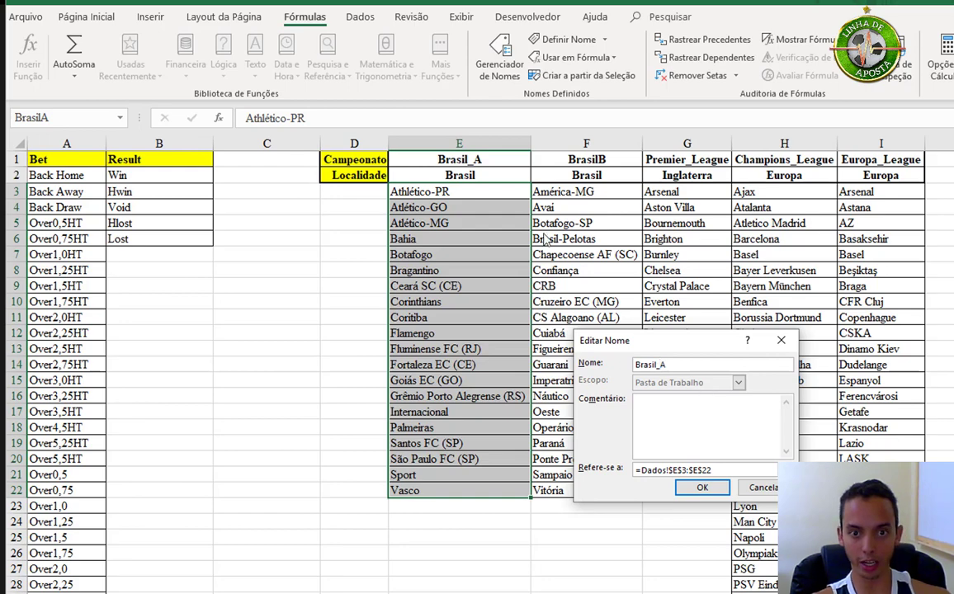
left_click(701, 488)
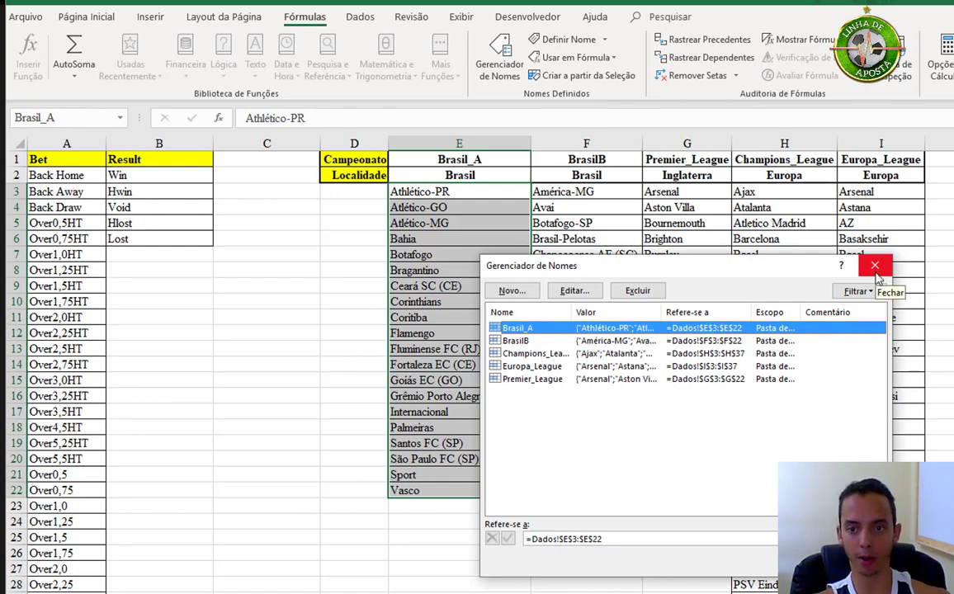
double_click(525, 339)
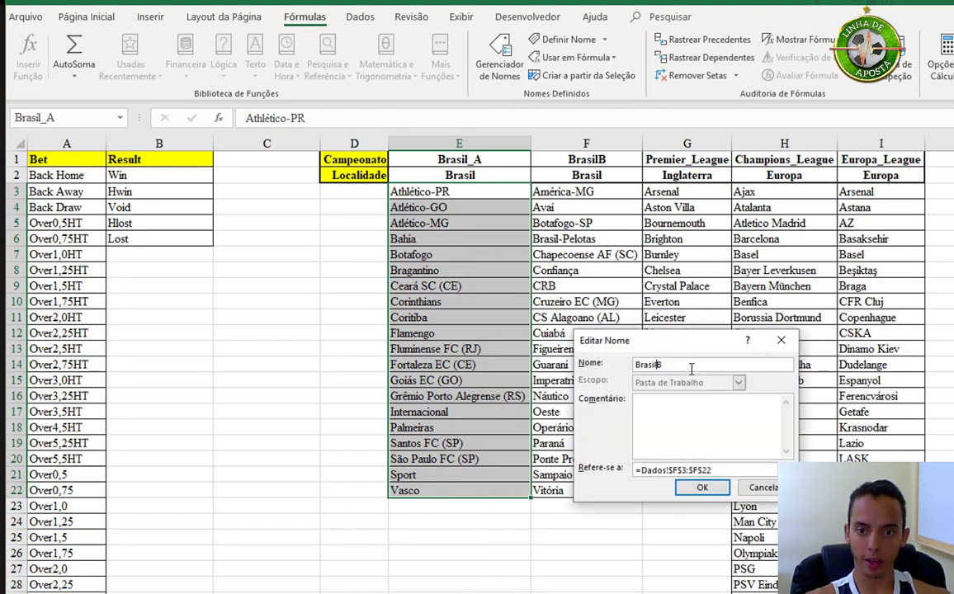
left_click(692, 369)
type("_")
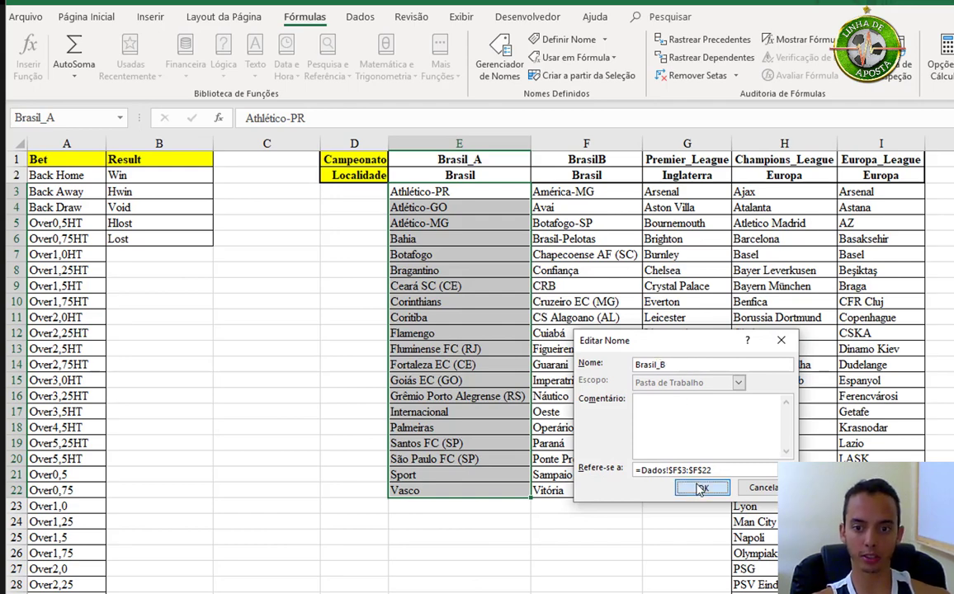
left_click(702, 488)
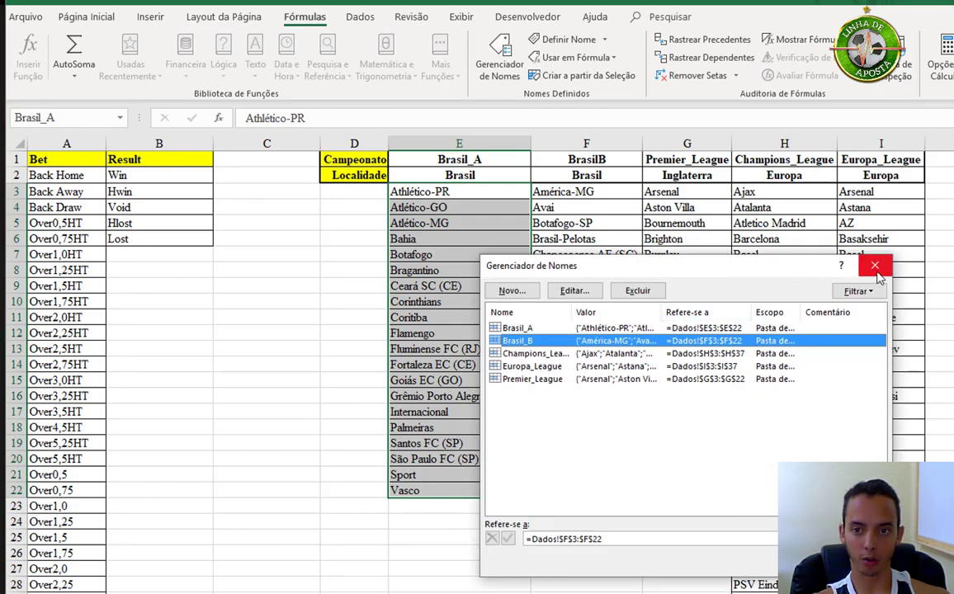
left_click(875, 265)
Change the F1 header to Brasil_B and return to the betting sheet.
left_click(568, 196)
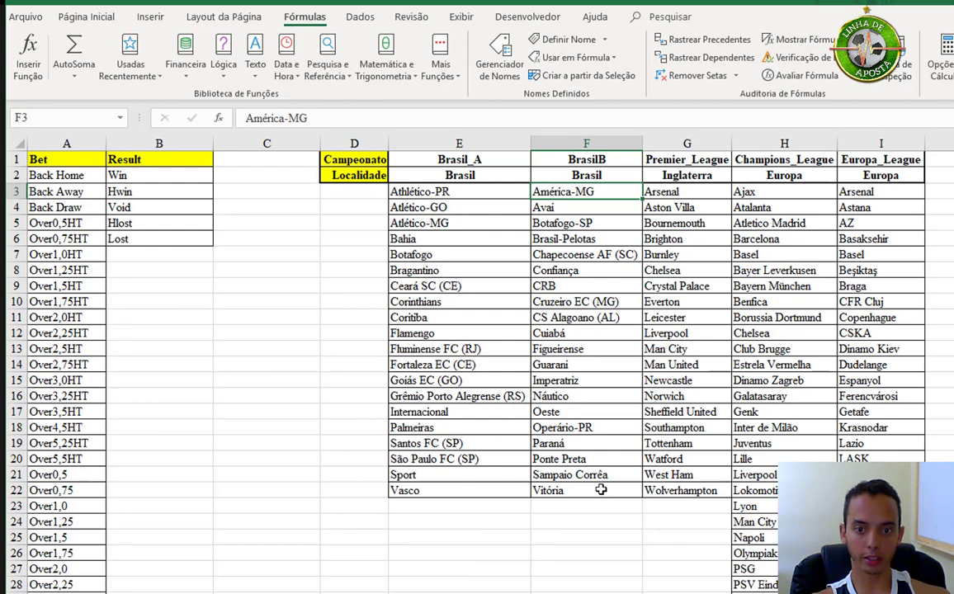
double_click(601, 162)
type("_B")
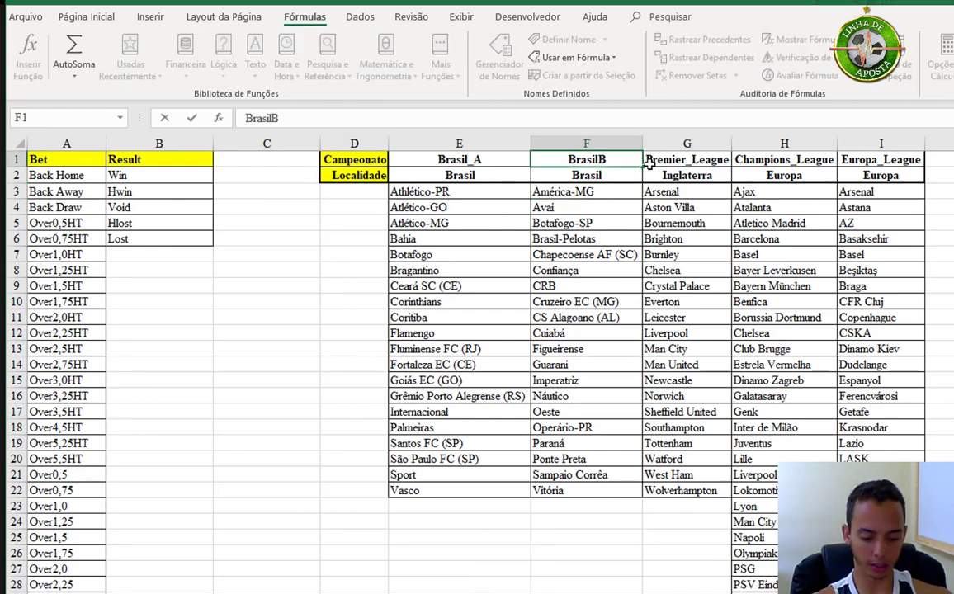
key("Return")
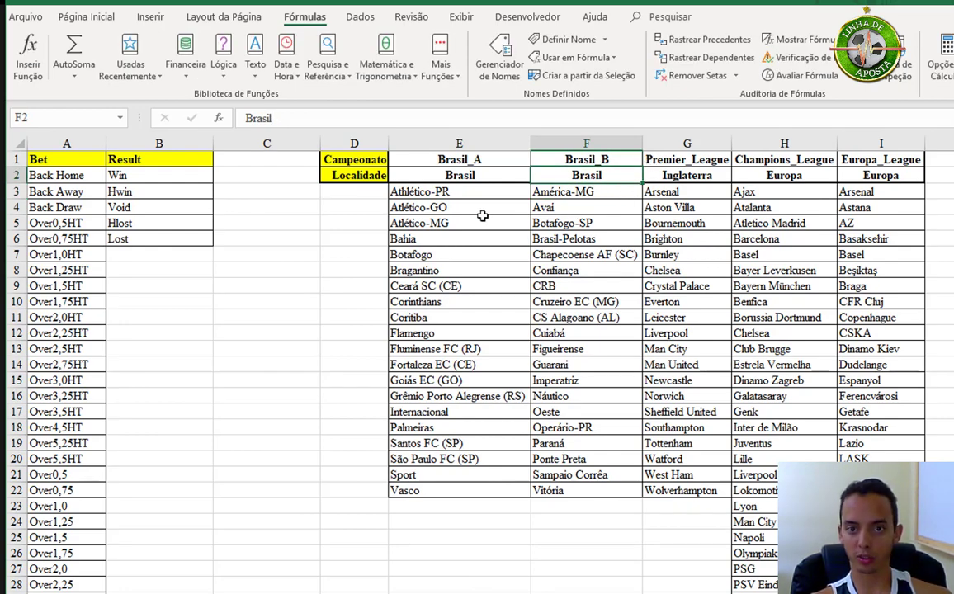
left_click(473, 195)
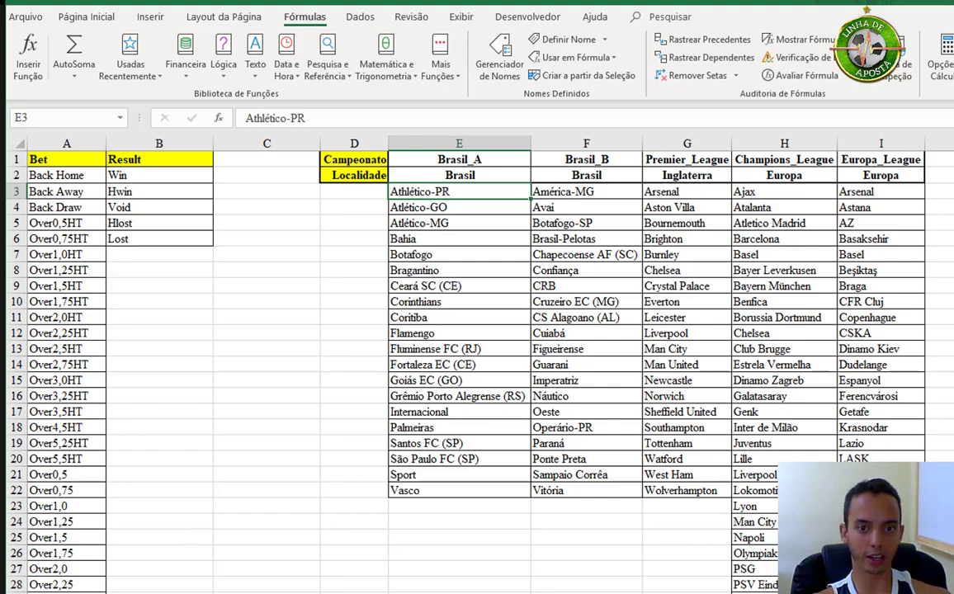
key("ctrl+Page_Up")
left_click(186, 175)
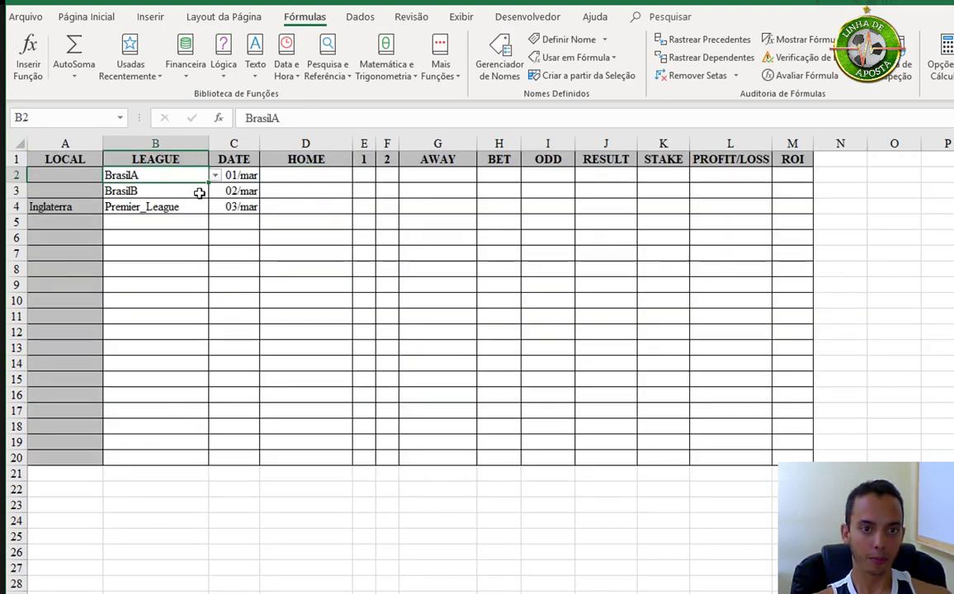
Choose Brasil_A for LEAGUE cell B2 and Brasil_B for B3, checking them against the team-list sheet.
left_click(215, 175)
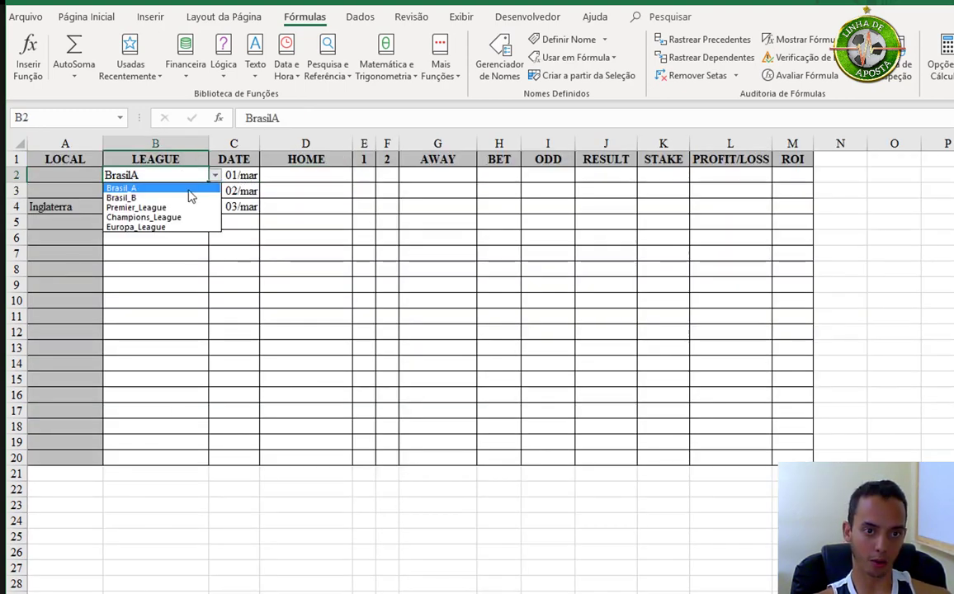
left_click(189, 186)
left_click(205, 191)
left_click(215, 190)
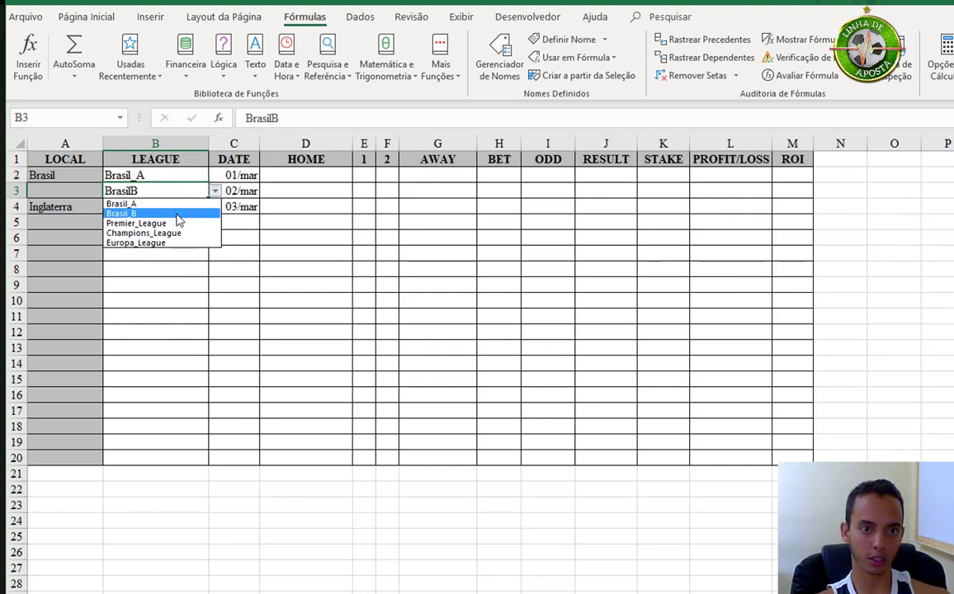
left_click(161, 211)
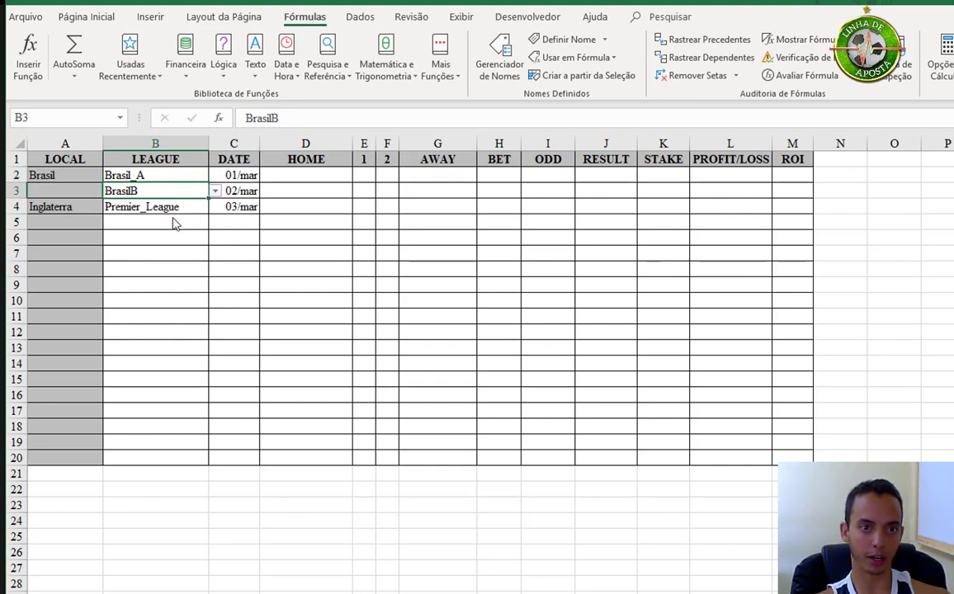
left_click(175, 175)
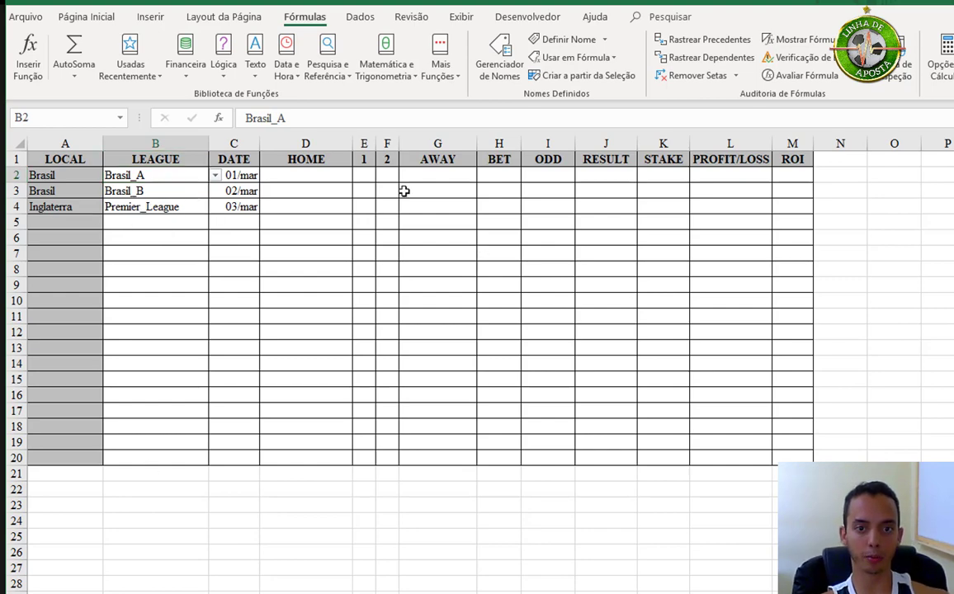
key("ctrl+Page_Down")
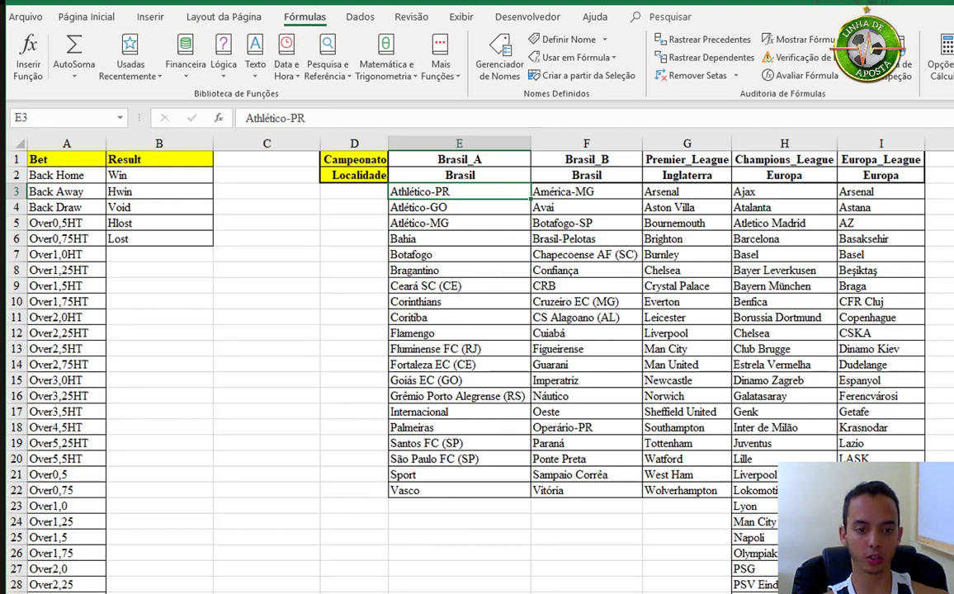
key("ctrl+Page_Up")
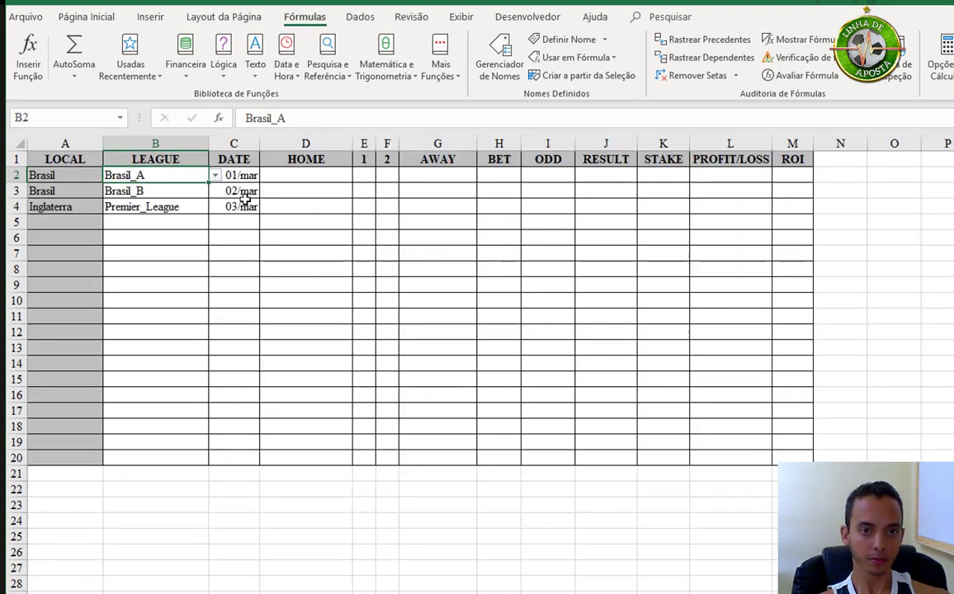
left_click(294, 179)
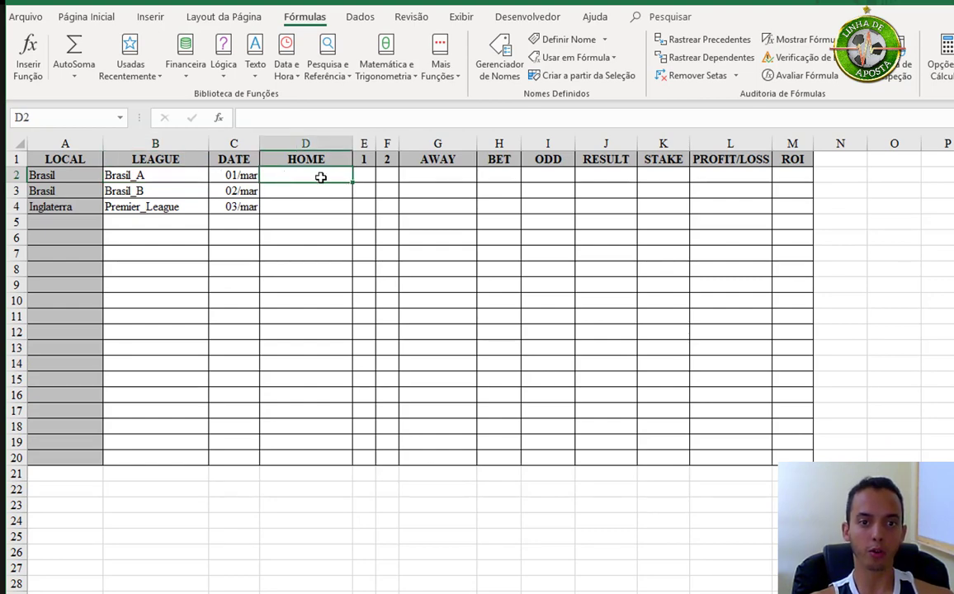
Give HOME cell D2 a List validation with source =INDIRETO($B2).
left_click(359, 17)
left_click(518, 47)
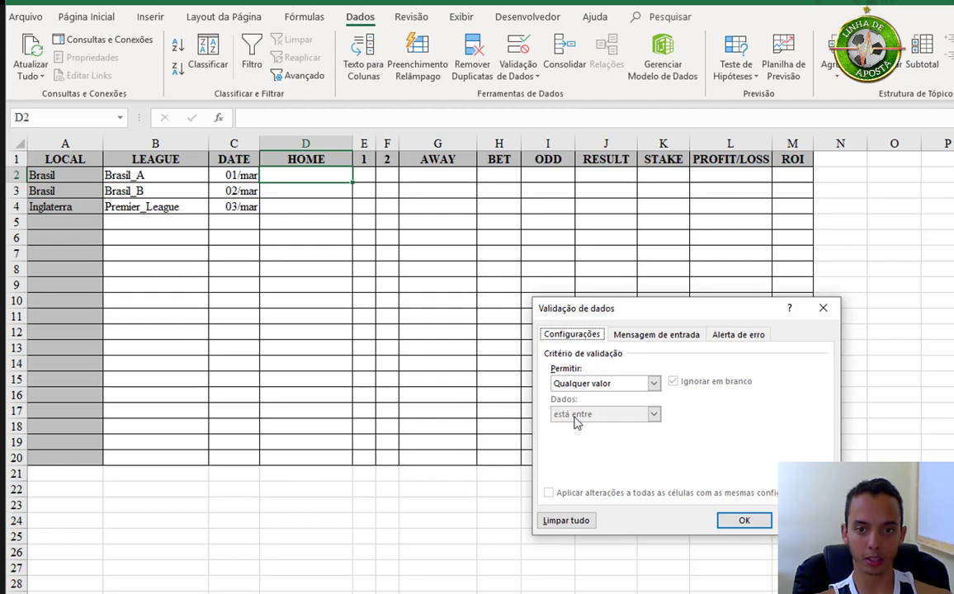
left_click(597, 384)
left_click(587, 427)
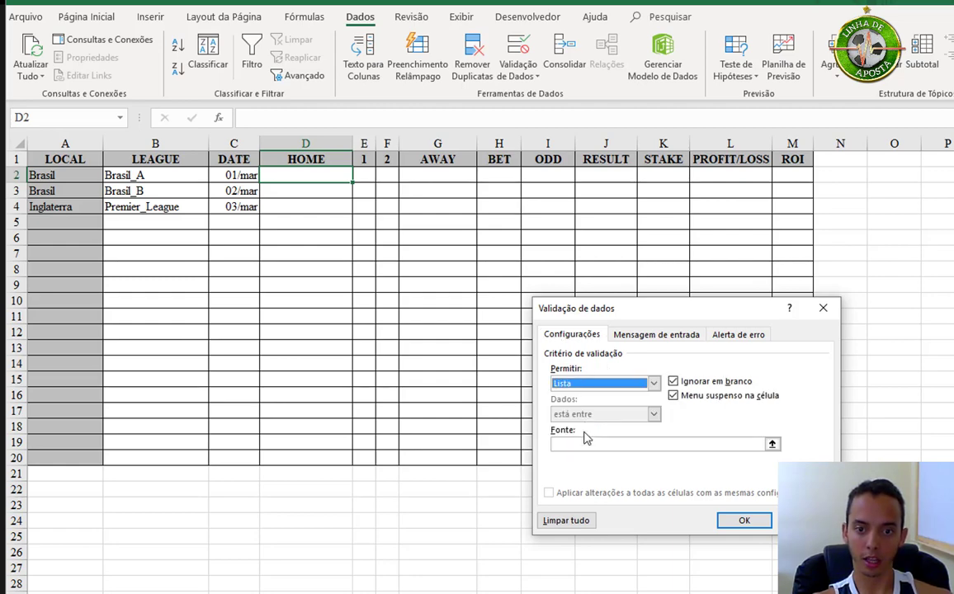
left_click(584, 444)
type("=i")
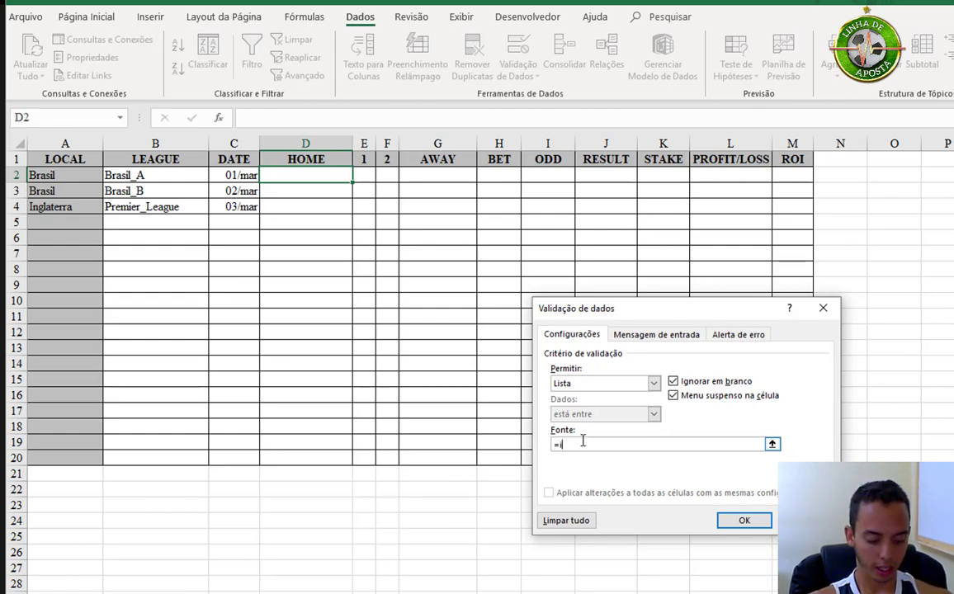
type("ndire")
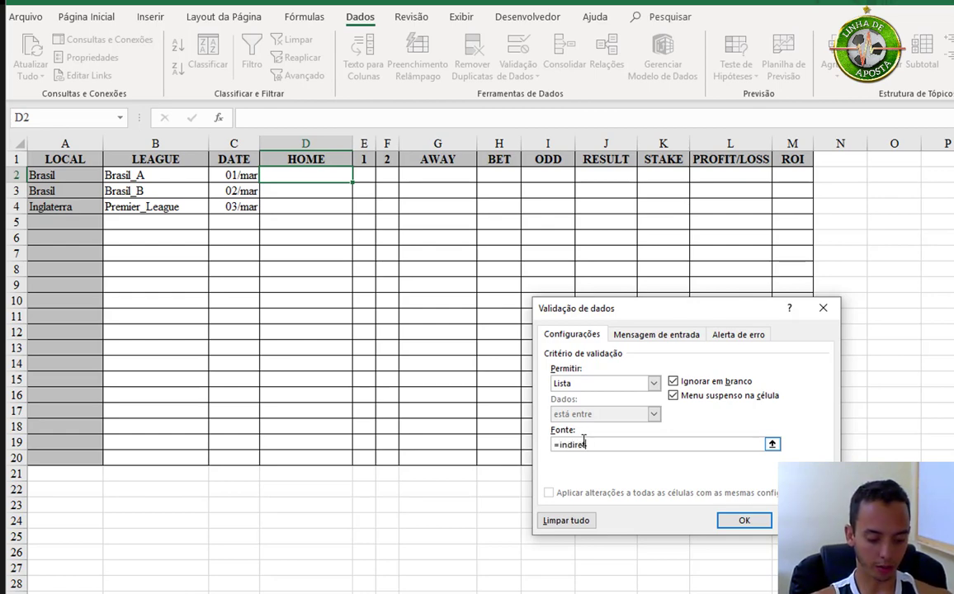
type("to(")
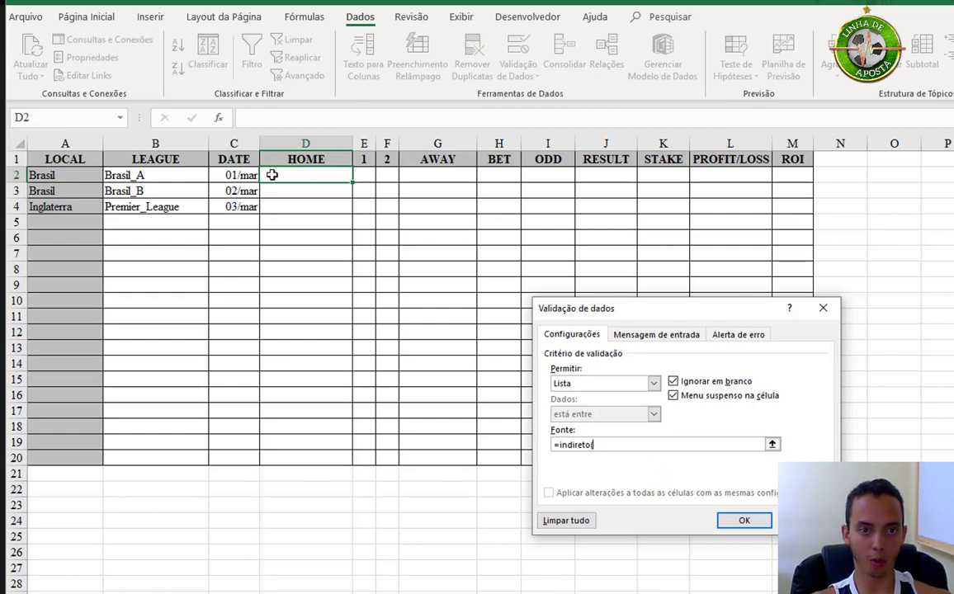
left_click(169, 175)
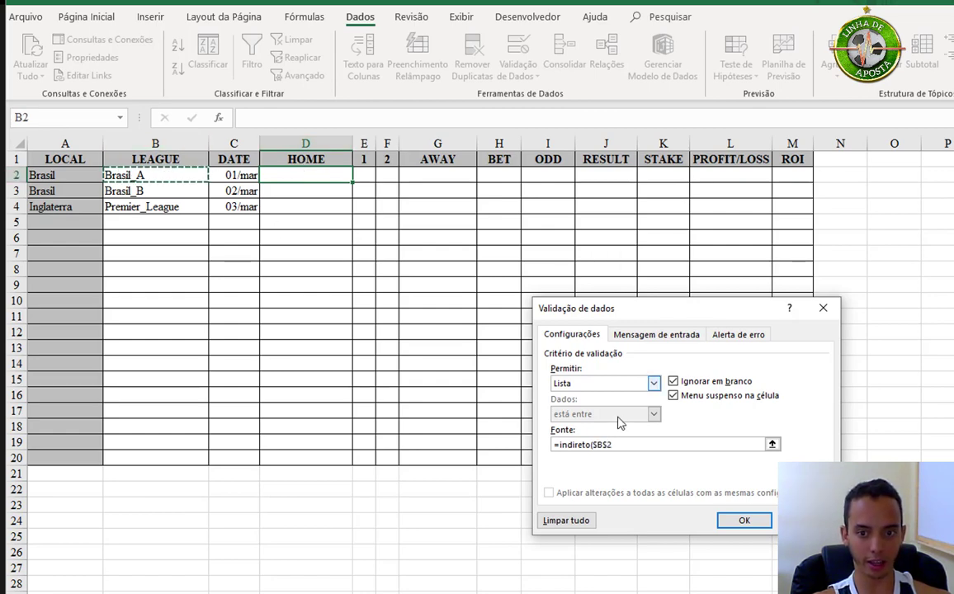
left_click(615, 445)
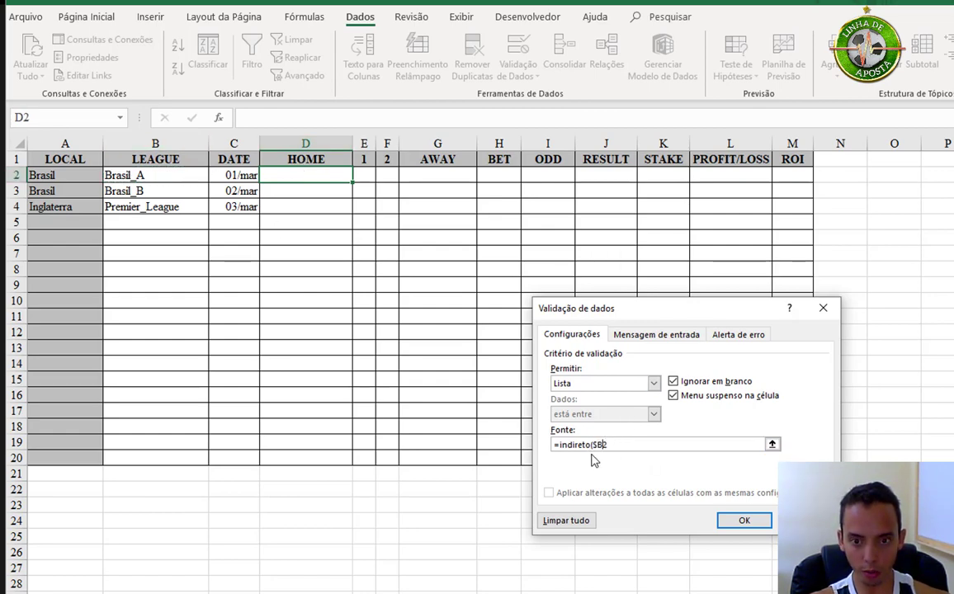
key("BackSpace")
key("BackSpace")
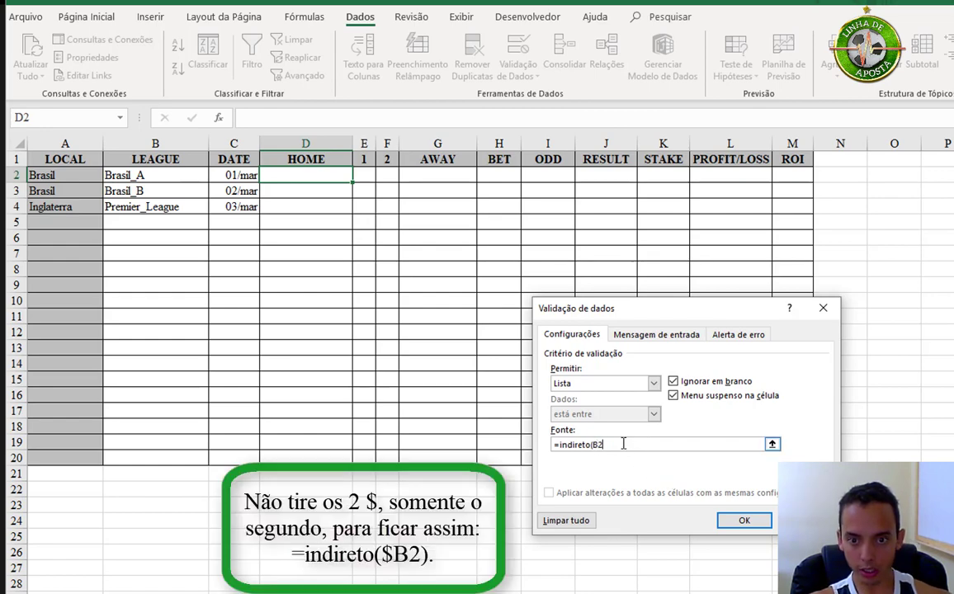
type(")")
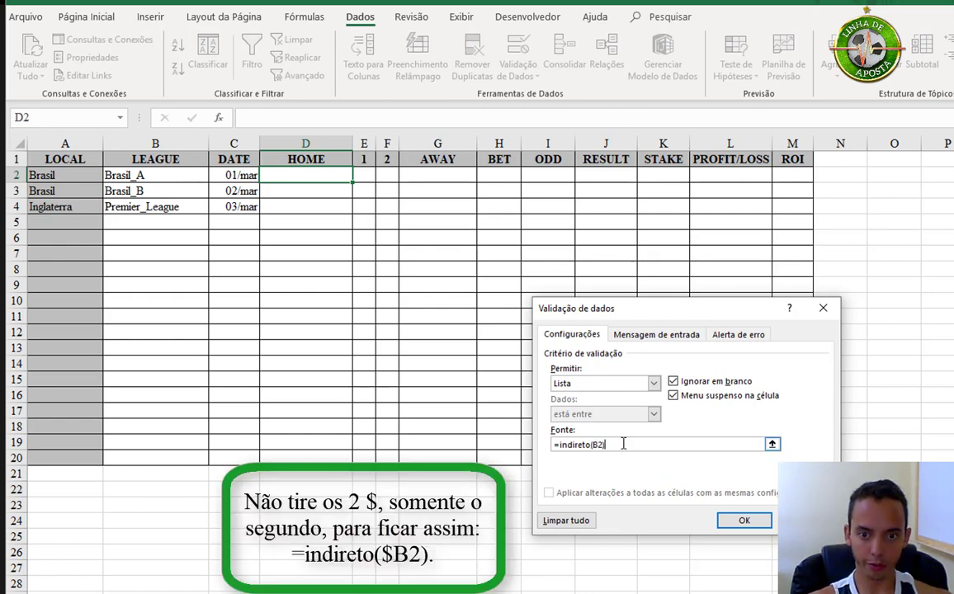
key("Return")
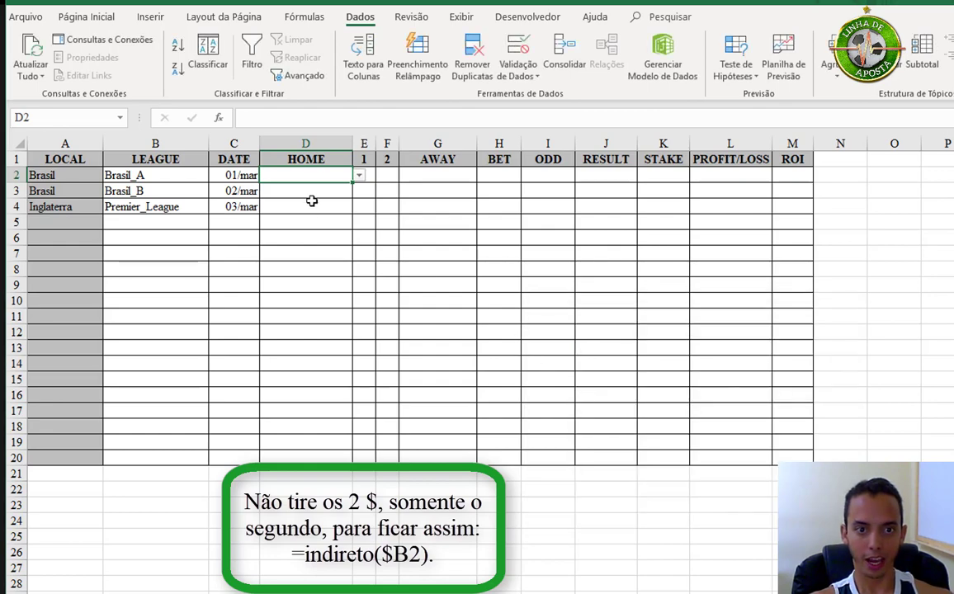
left_click(305, 457, "shift")
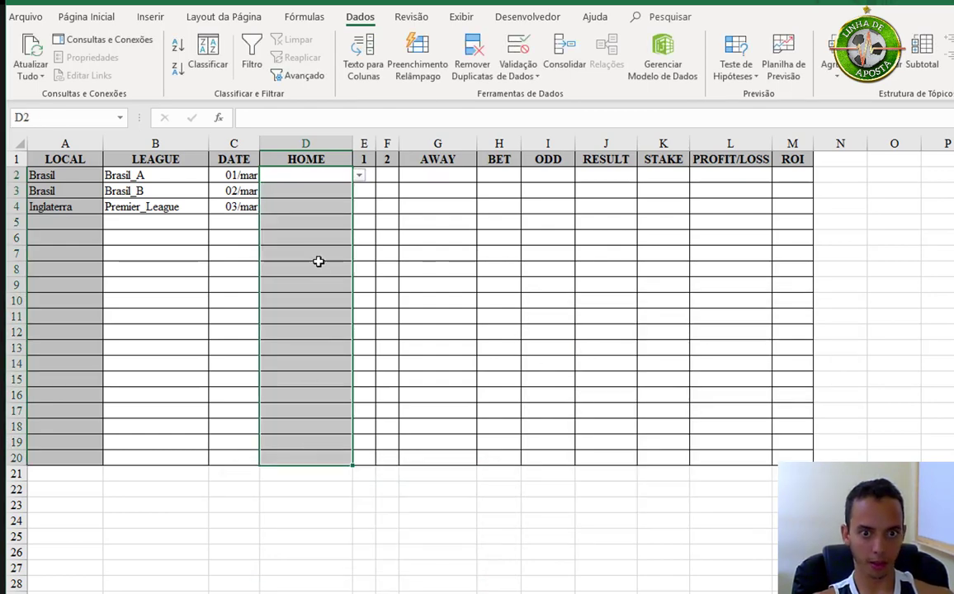
Pick Atlético-MG, Confiança and Chelsea as the HOME teams in D2–D4.
left_click(328, 211)
left_click(344, 175)
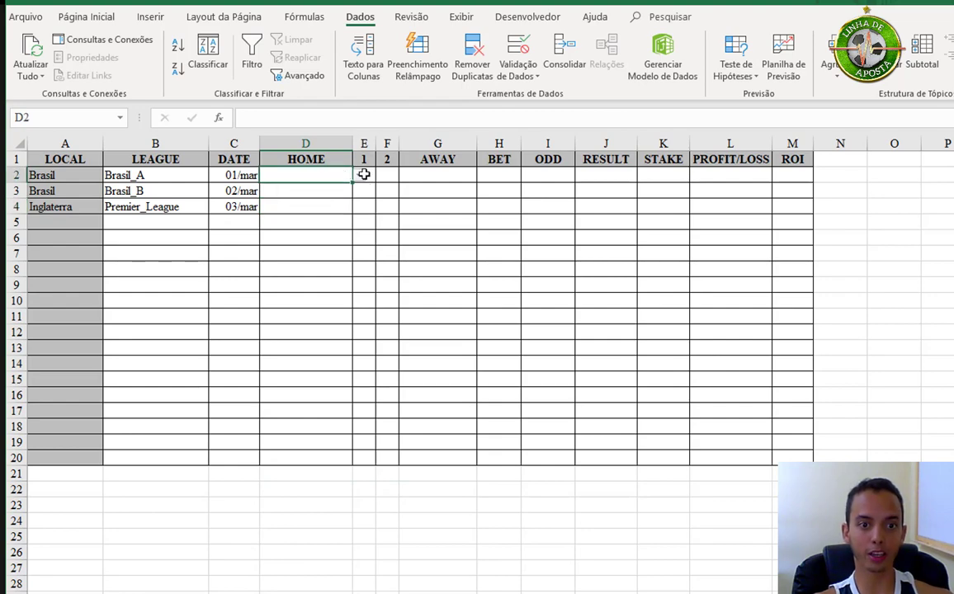
left_click(360, 175)
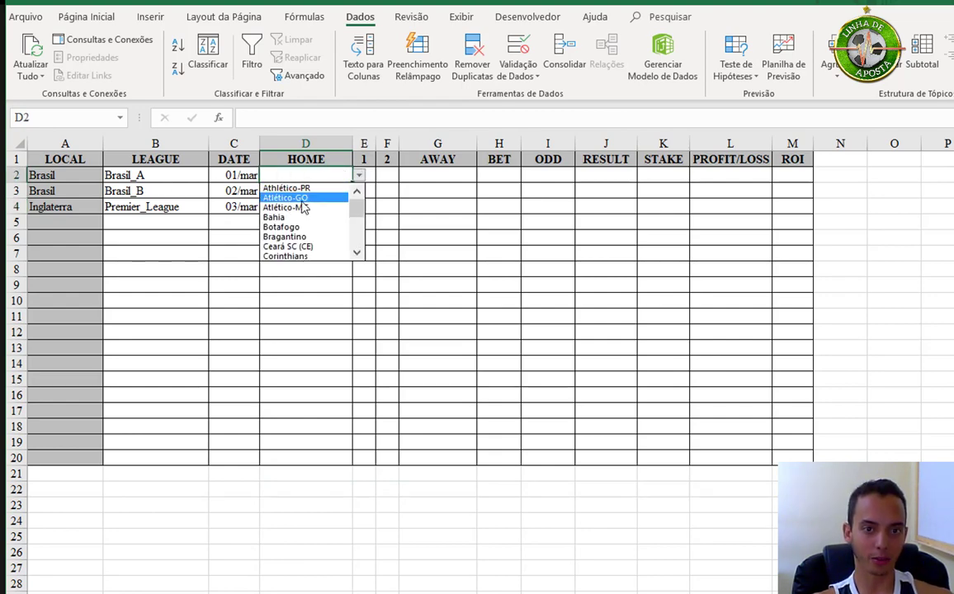
left_click(326, 208)
left_click(334, 191)
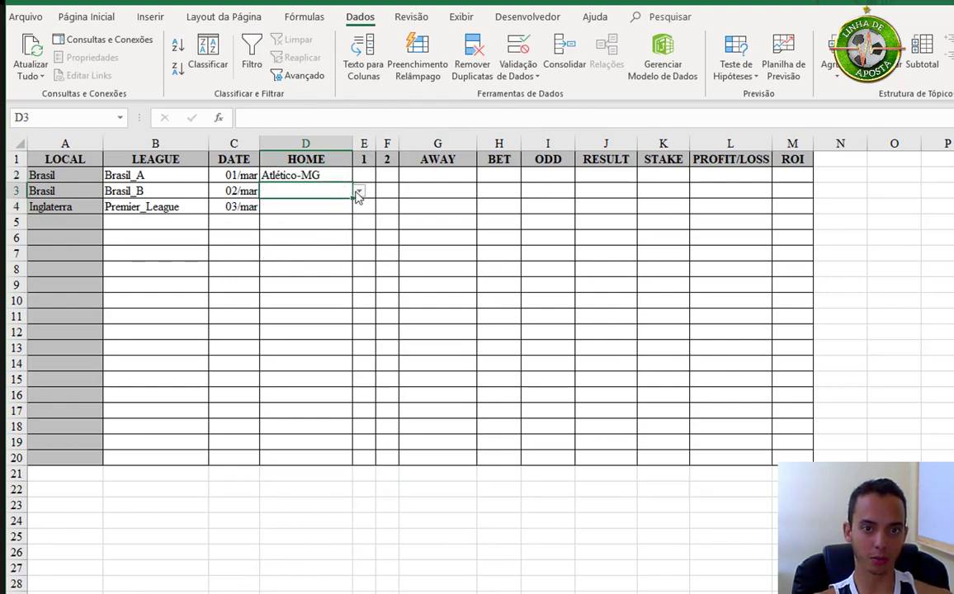
left_click(359, 194)
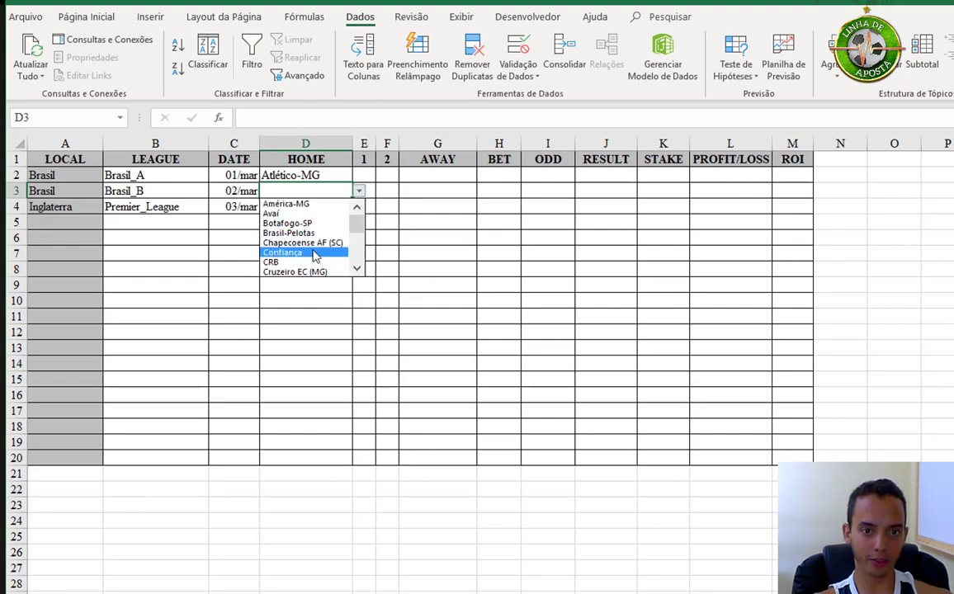
left_click(311, 252)
left_click(334, 207)
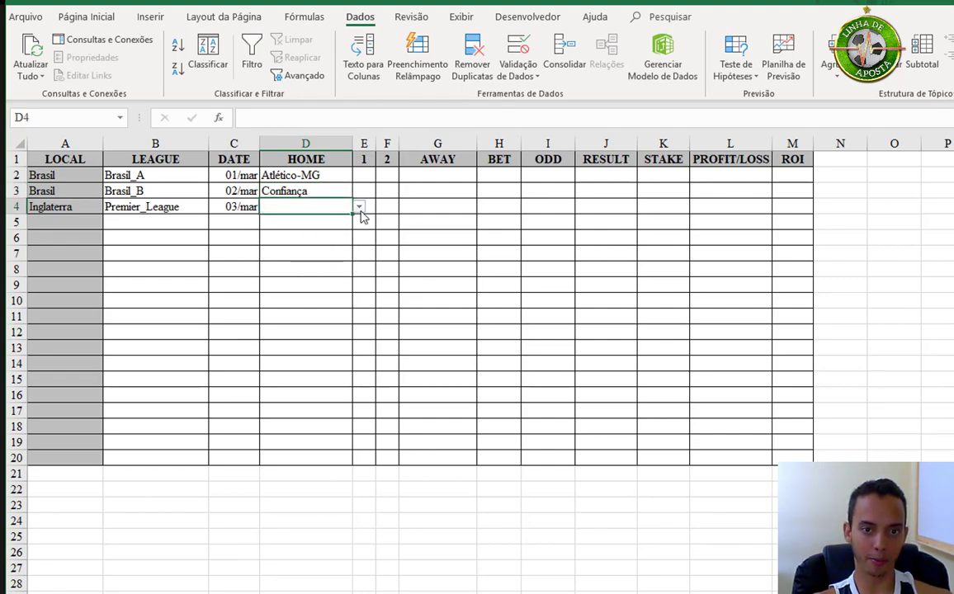
left_click(359, 207)
left_click(305, 269)
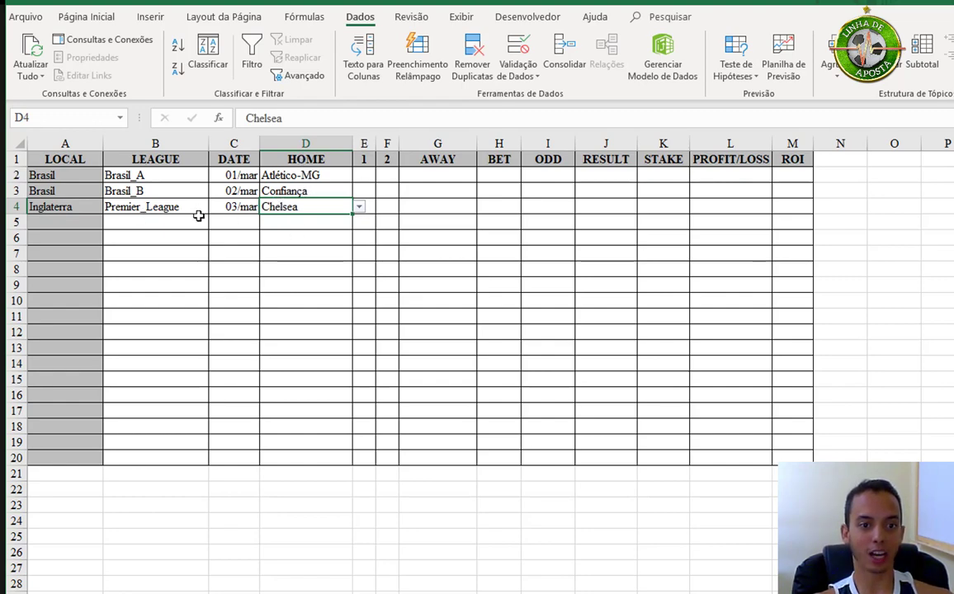
Fill row 5 with league Europa_League, home team Basel and date 04/mar.
left_click(179, 202)
left_click(195, 219)
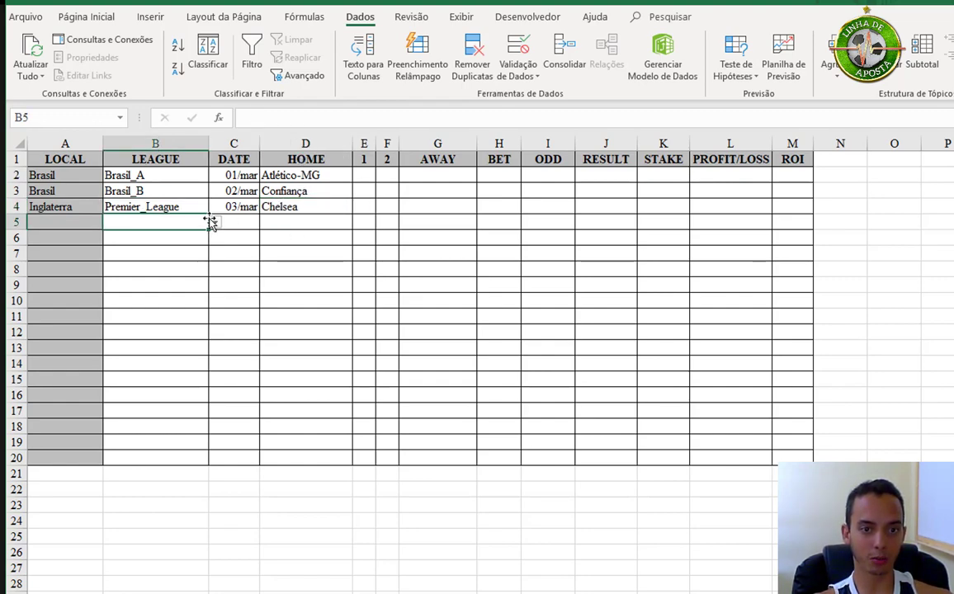
left_click(214, 222)
left_click(171, 275)
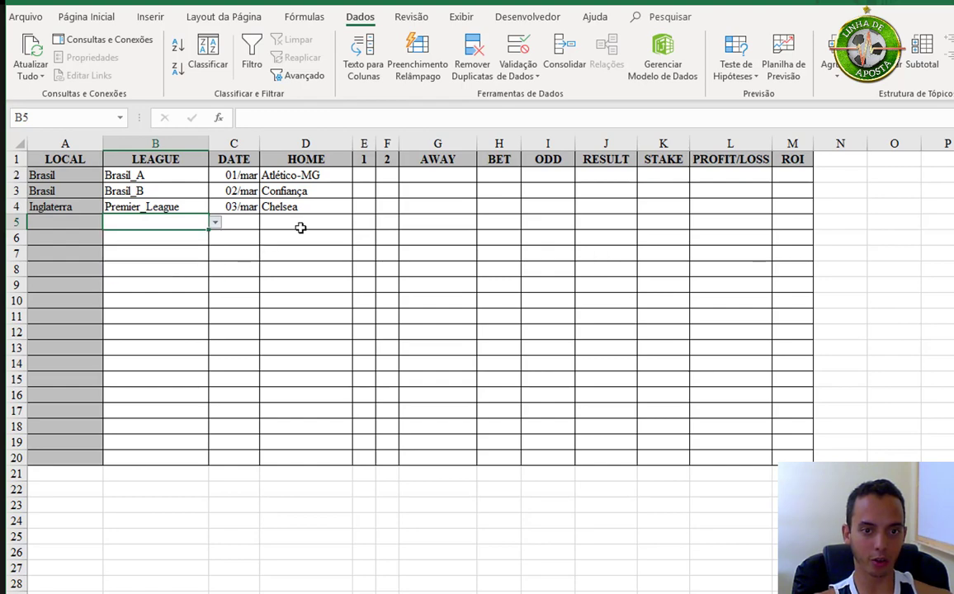
left_click(304, 223)
left_click(359, 223)
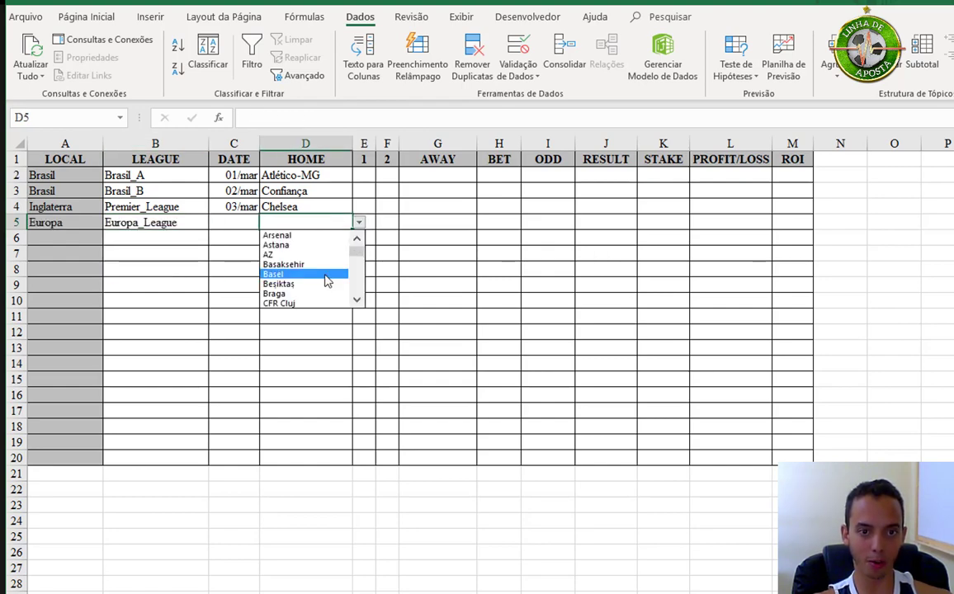
left_click(327, 282)
left_click(238, 222)
type("4")
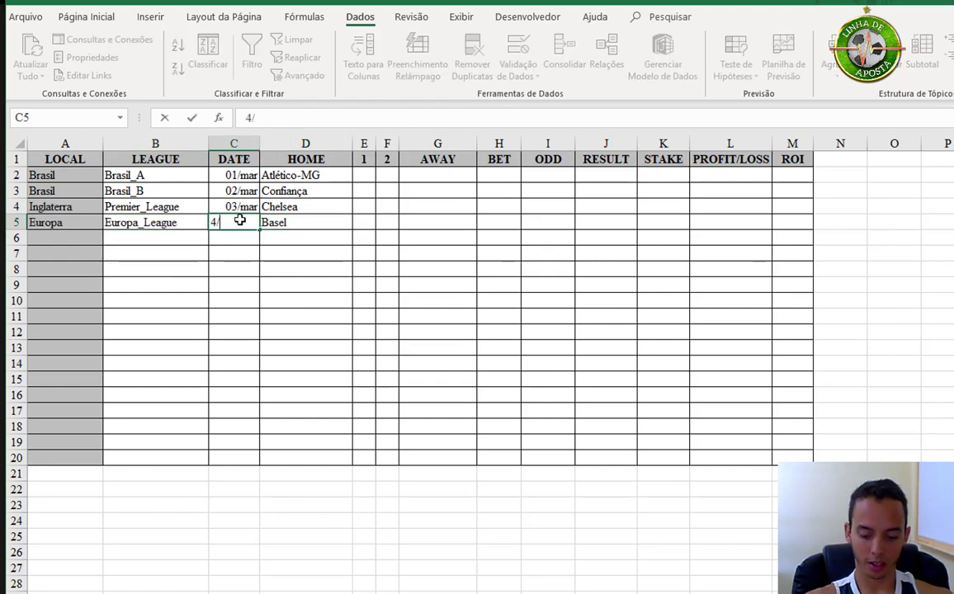
type("/3")
key("Tab")
key("Tab")
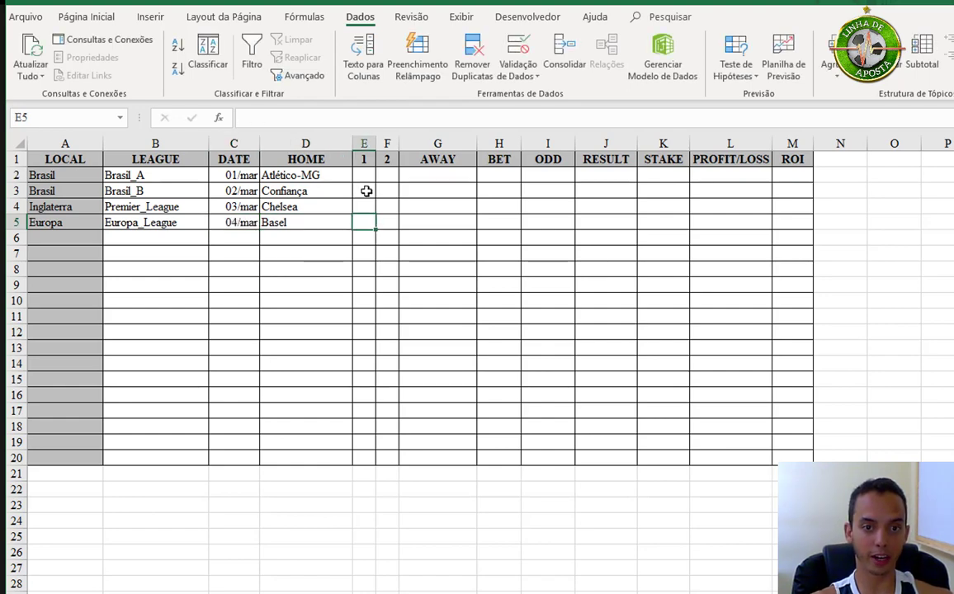
left_click(420, 175)
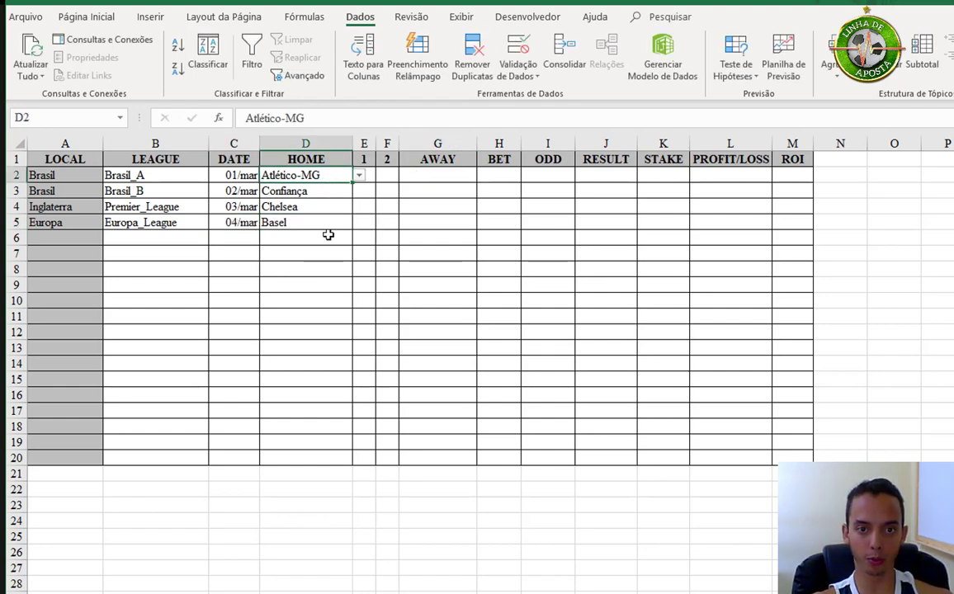
Give AWAY cells G2:G20 the same =INDIRETO(B2) team dropdown used for HOME.
left_click_drag(328, 180, 323, 453)
key("ctrl+c")
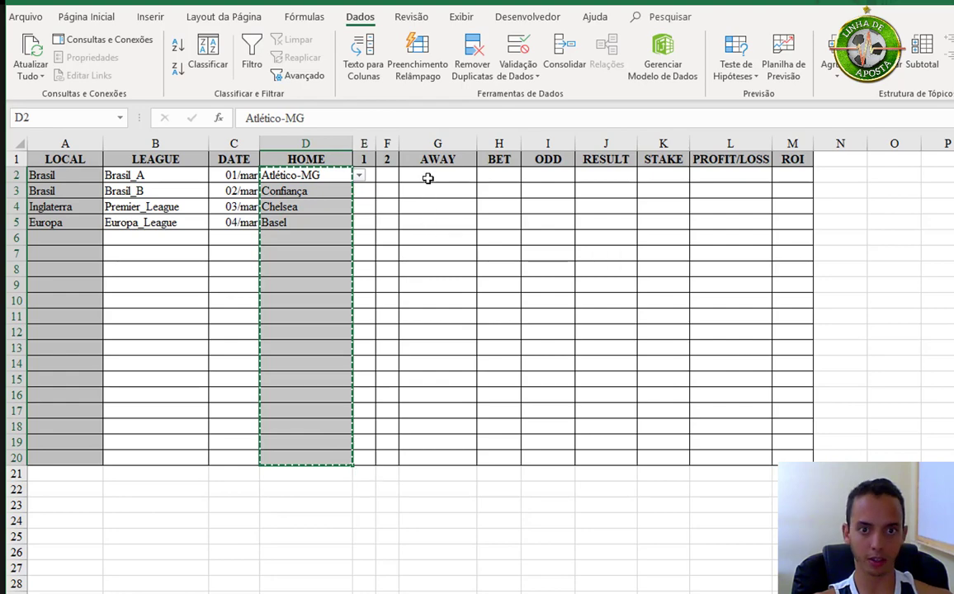
left_click(428, 175)
key("ctrl+v")
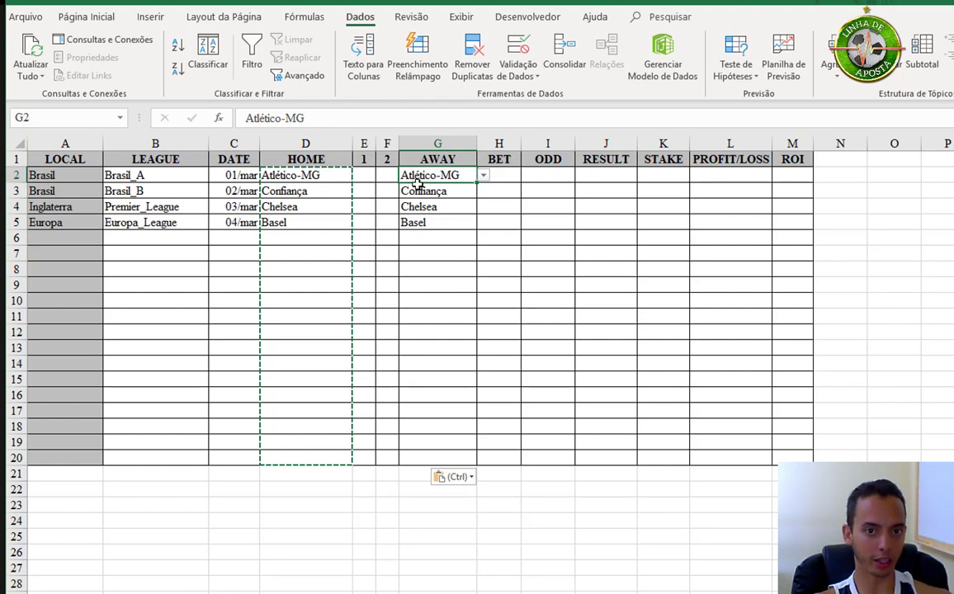
left_click(432, 456, "shift")
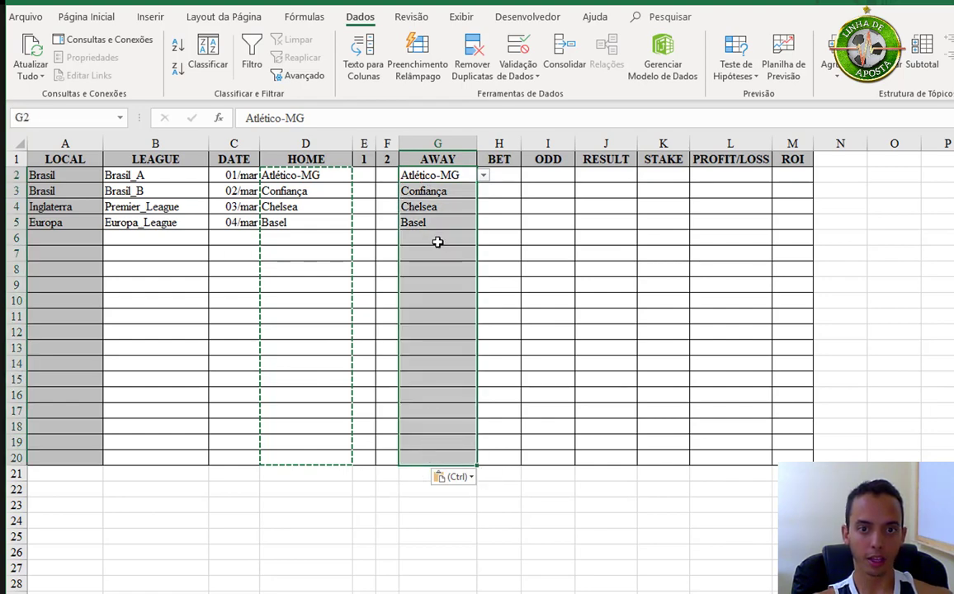
key("ctrl+z")
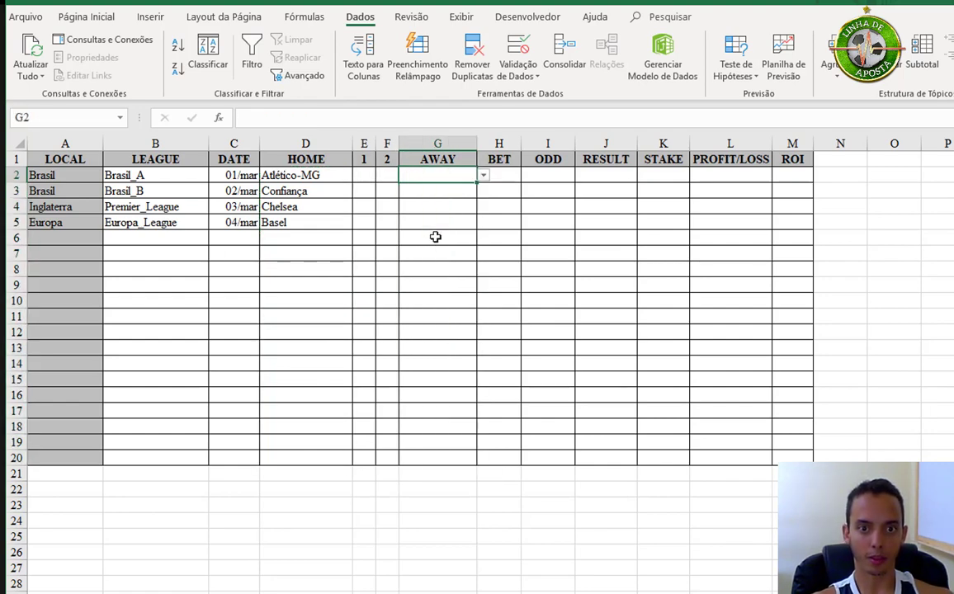
left_click(518, 50)
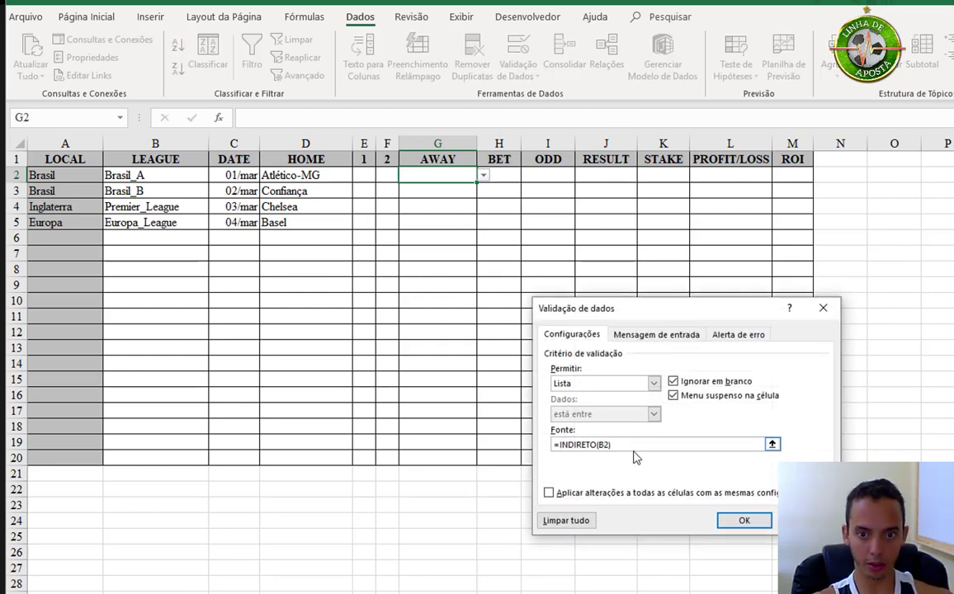
left_click(730, 522)
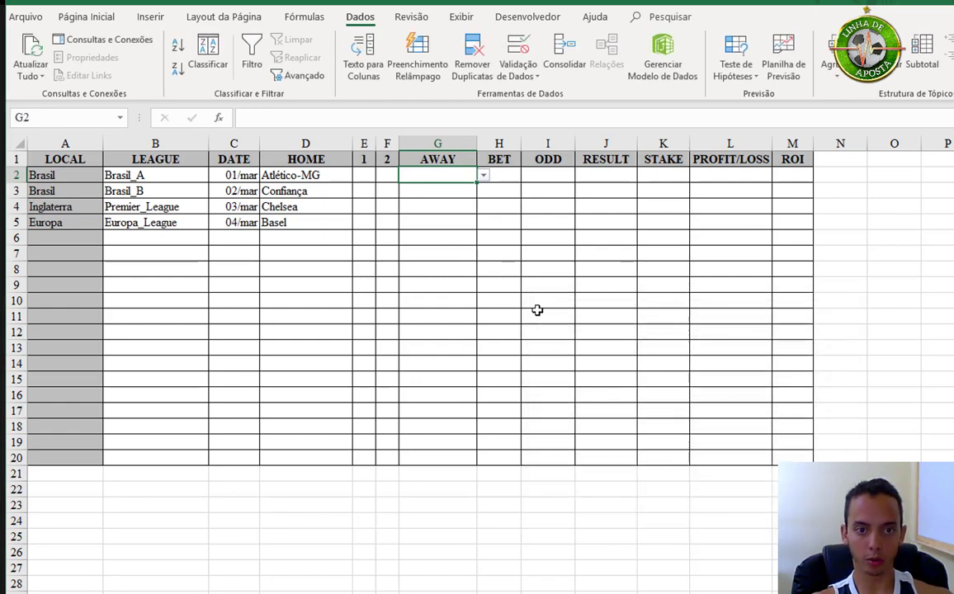
left_click(425, 456, "shift")
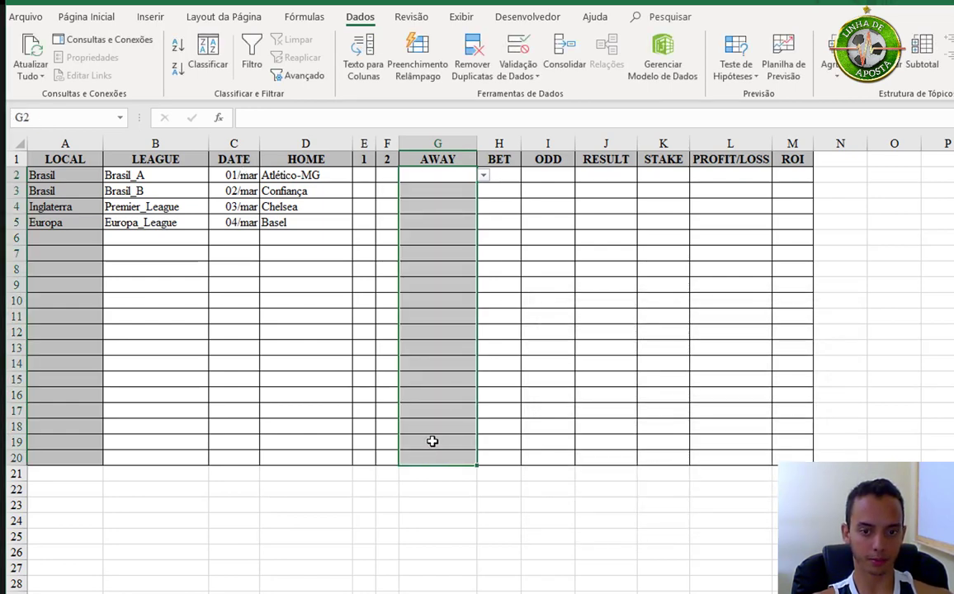
left_click(459, 175)
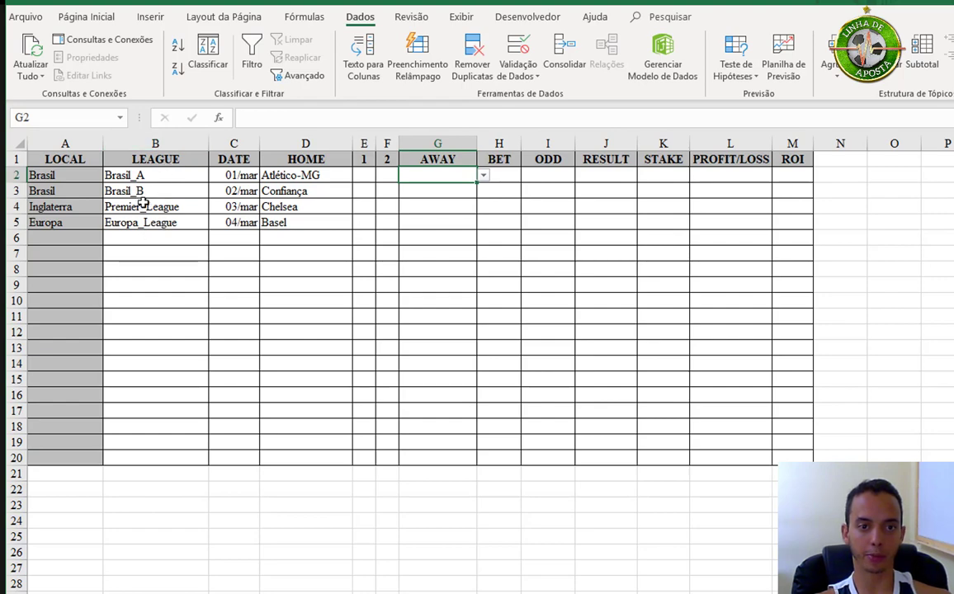
Set the AWAY team to Bahia in G2 and CRB in G3.
left_click(484, 176)
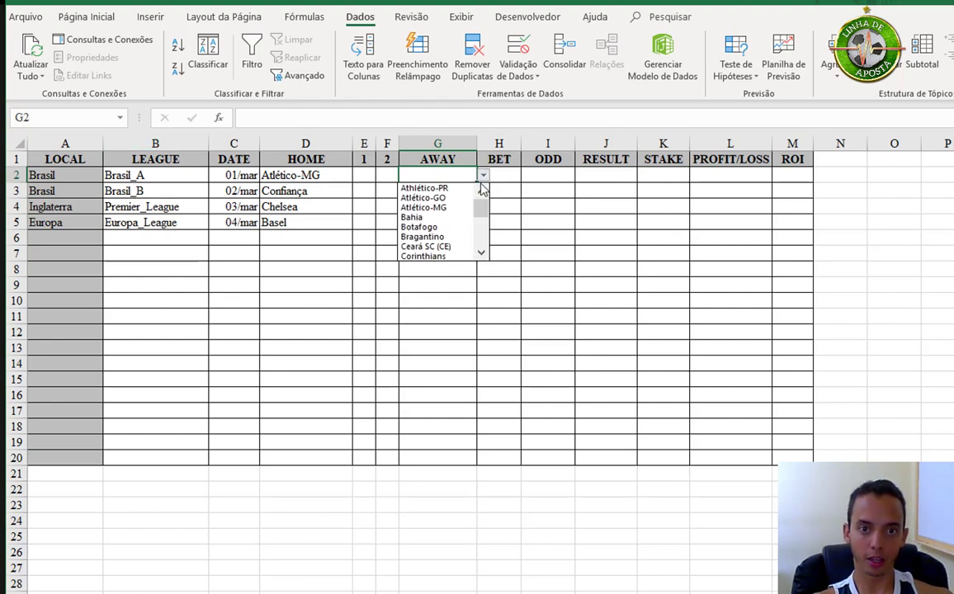
left_click(460, 214)
left_click(460, 196)
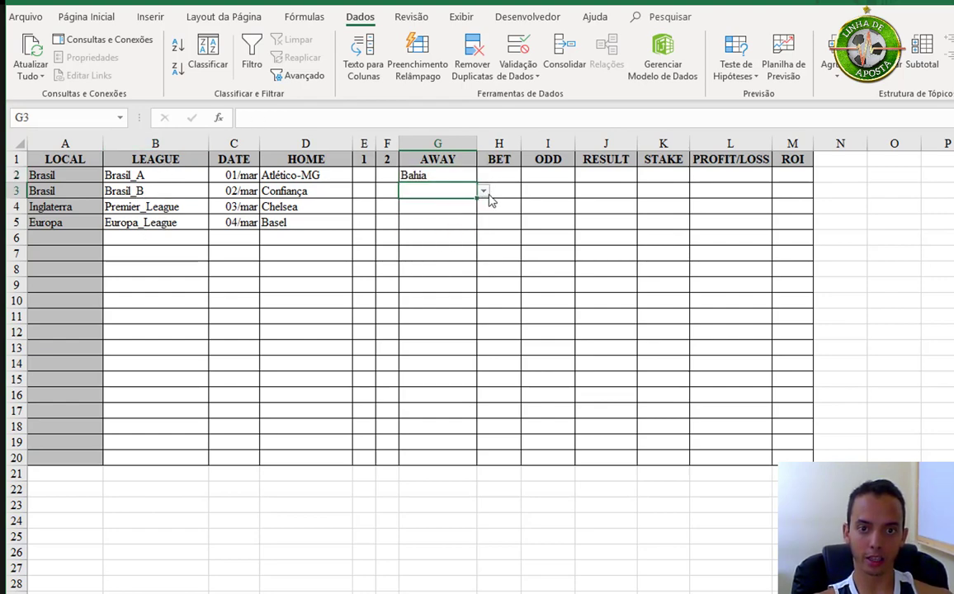
left_click(484, 192)
key("Escape")
type("CRB")
key("Return")
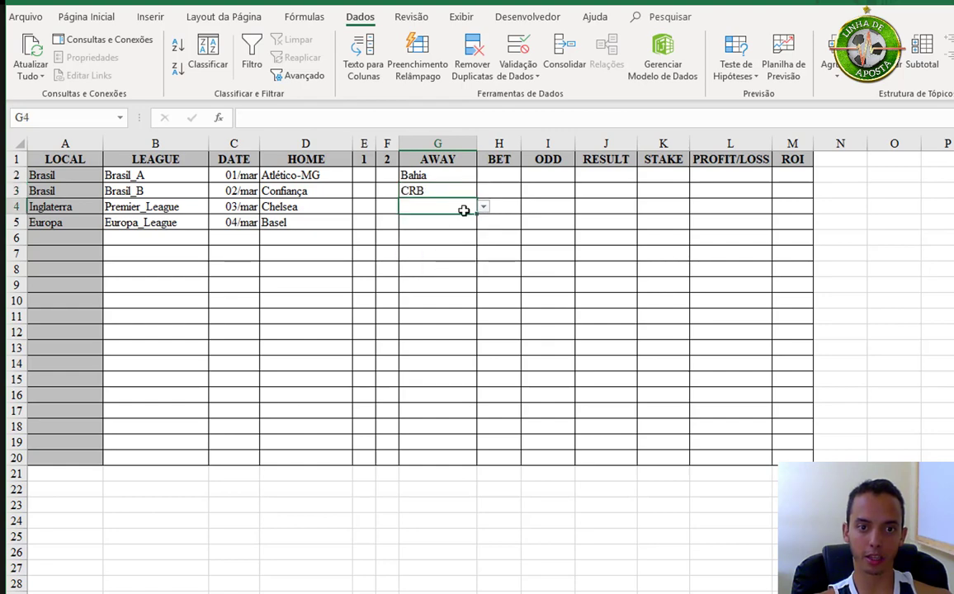
left_click(484, 217)
Pick Sheffield United for G4 and AZ for G5 as away teams.
left_click(463, 206)
left_click(483, 208)
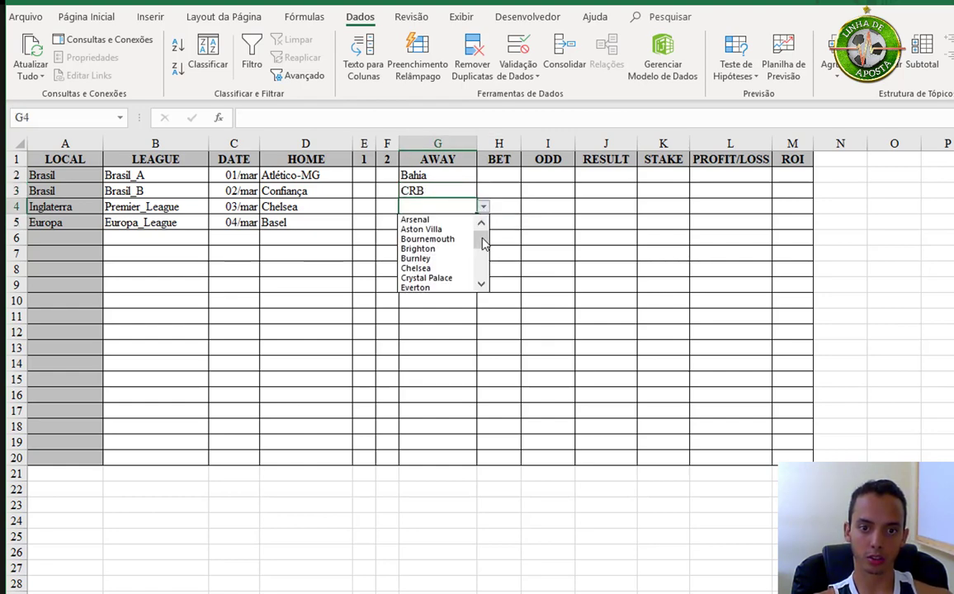
scroll(462, 248, "down", 3)
left_click(450, 259)
left_click(465, 224)
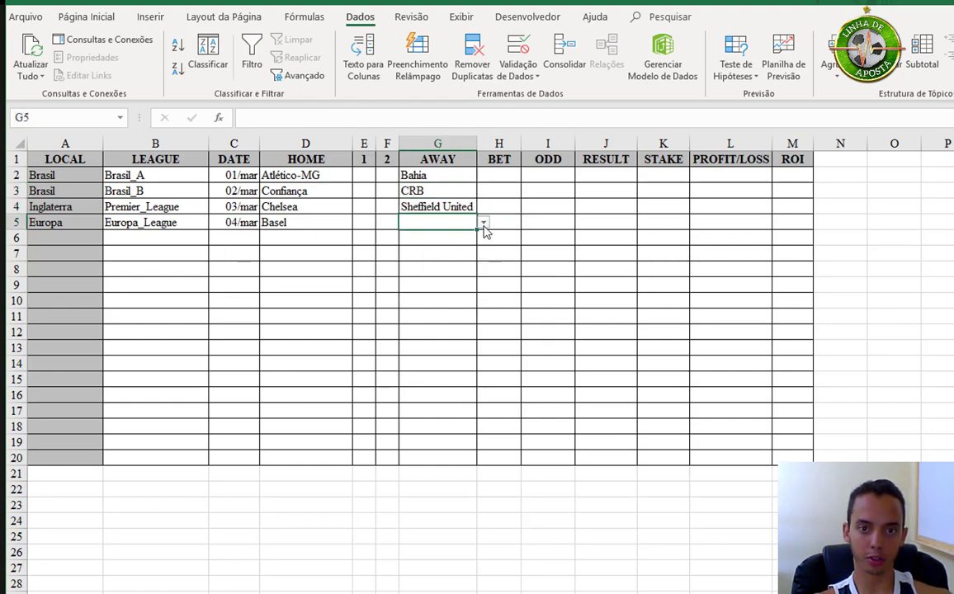
left_click(484, 223)
left_click(425, 254)
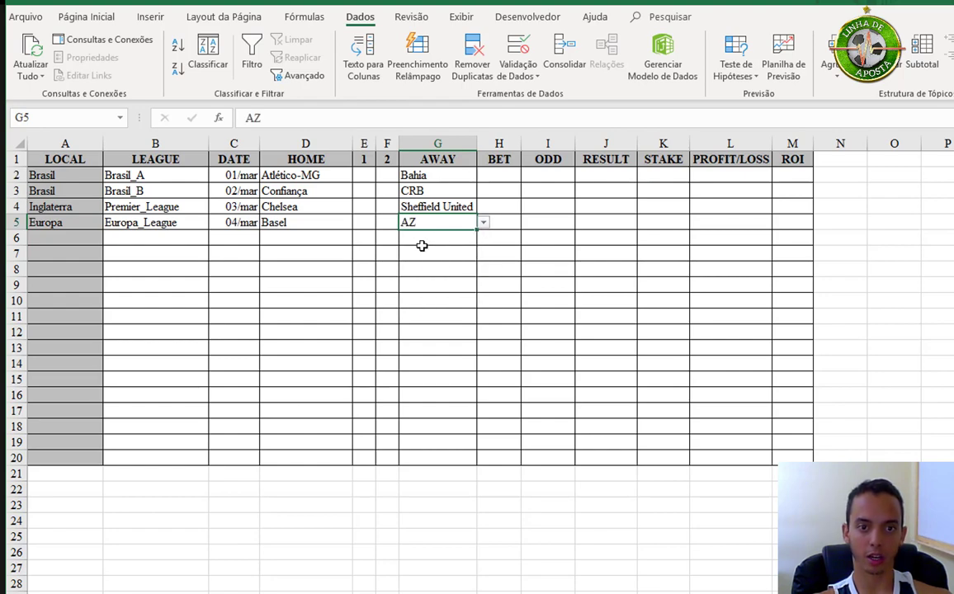
left_click(423, 251)
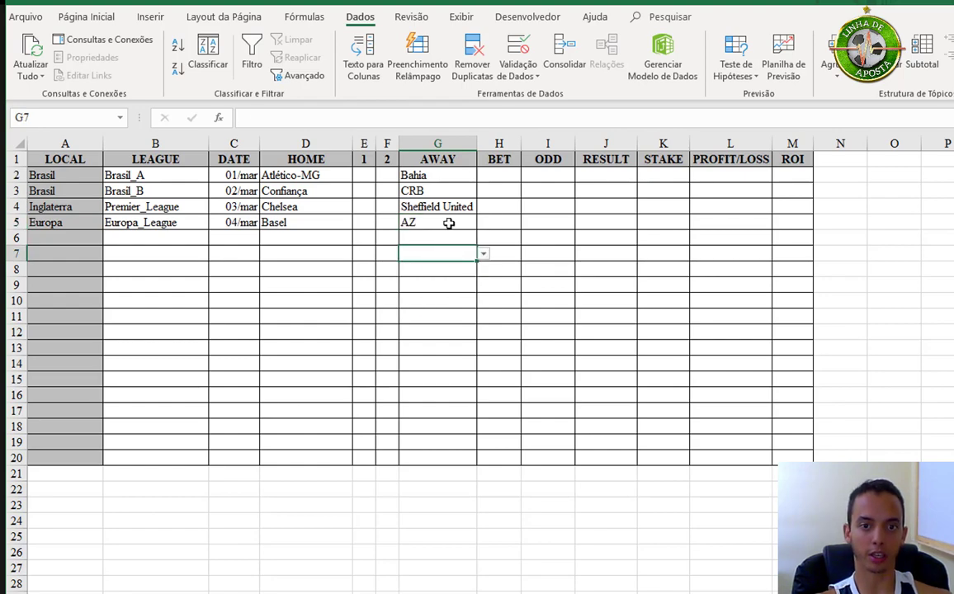
left_click_drag(363, 178, 387, 221)
Enter the match scores 0–1, 1–2, 3–2 and 1–0 in columns E and F.
left_click(362, 178)
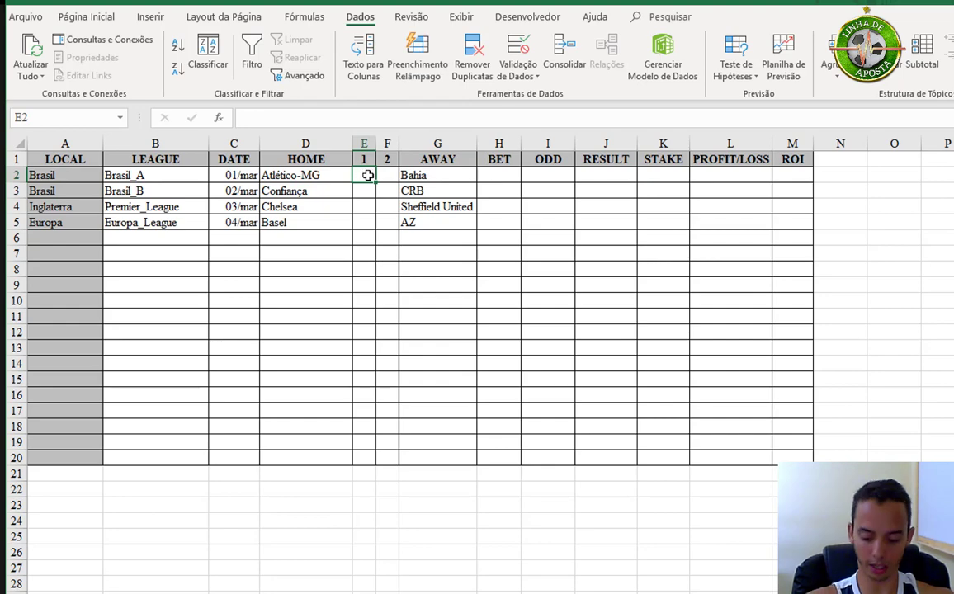
type("01")
key("Return")
type("1")
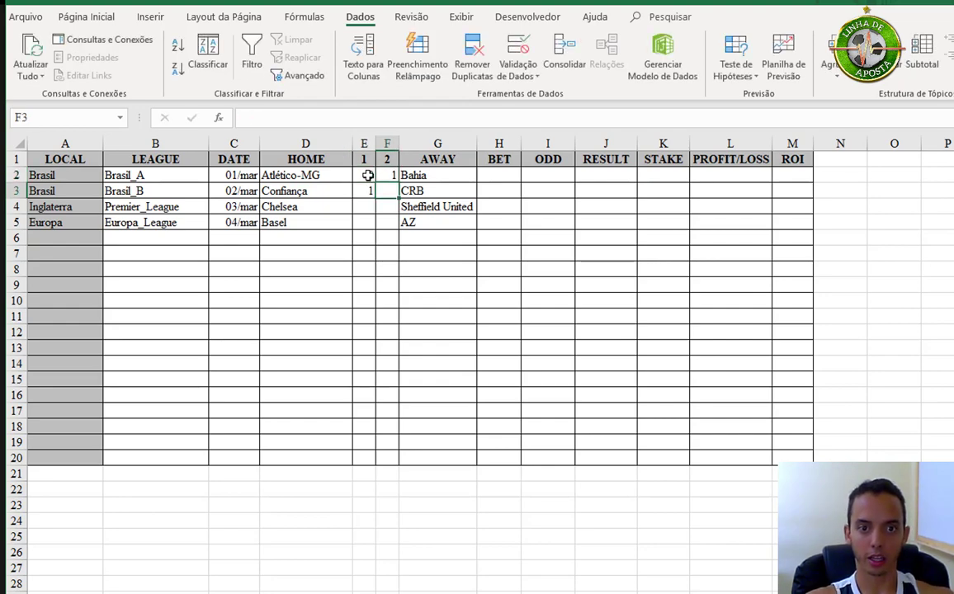
key("Return")
key("Return")
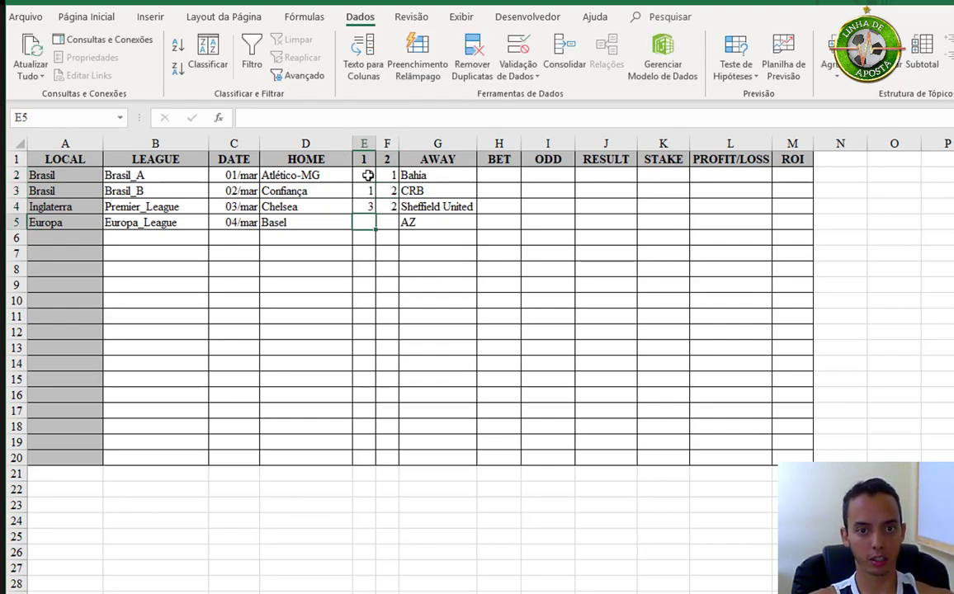
type("1")
key("Tab")
type("0")
key("Tab")
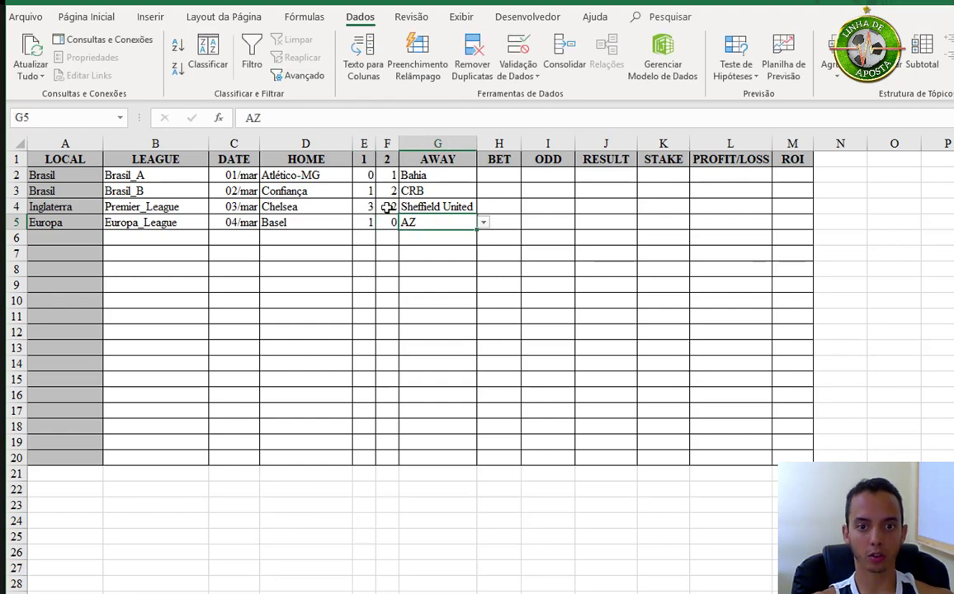
Centre the score columns E2:F20 and right-align the AWAY names in G2:G20.
left_click_drag(364, 176, 387, 458)
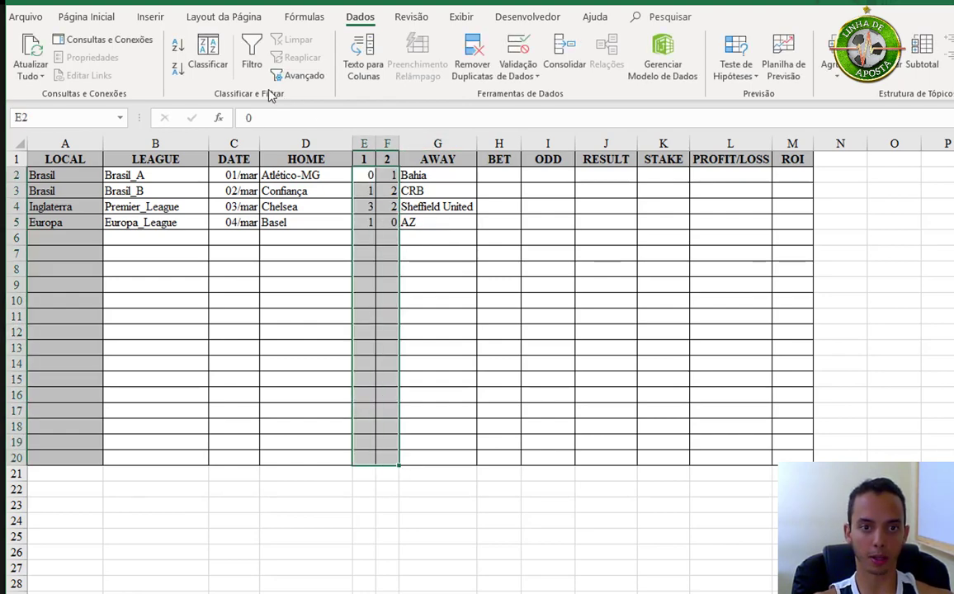
left_click(86, 16)
left_click(295, 68)
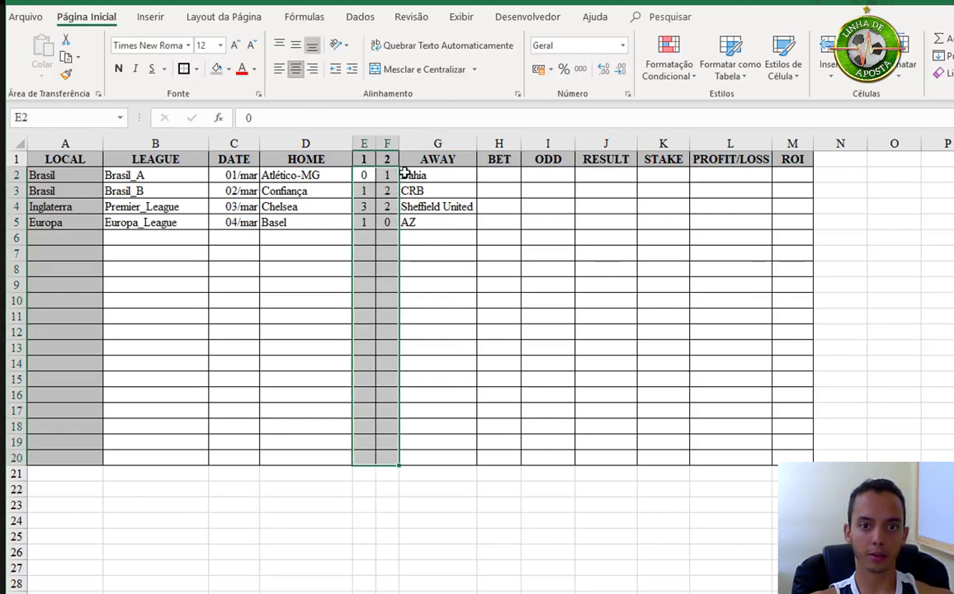
mouse_move(438, 175)
left_mouse_down()
mouse_move(444, 458)
mouse_move(451, 179)
left_mouse_up()
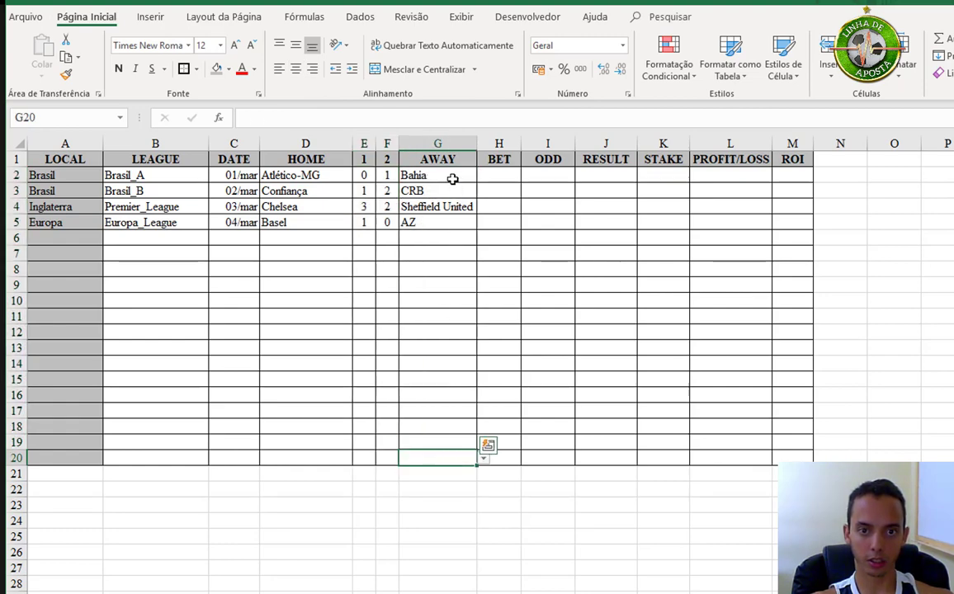
left_click(312, 69)
left_click(281, 236)
left_click(178, 177)
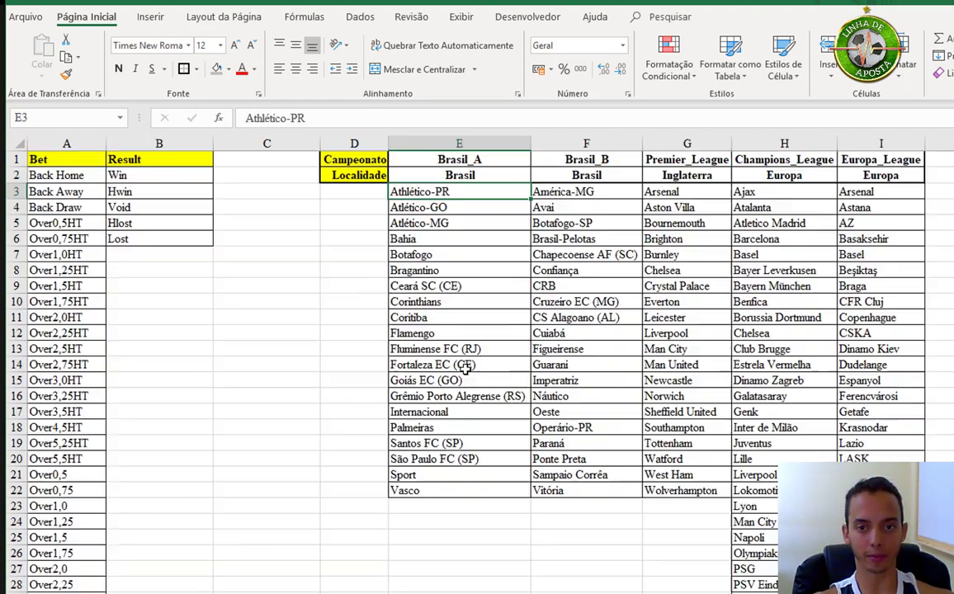
Insert a new league column G headed Paulista with location São Paulo on the lists sheet.
key("ctrl+Page_Down")
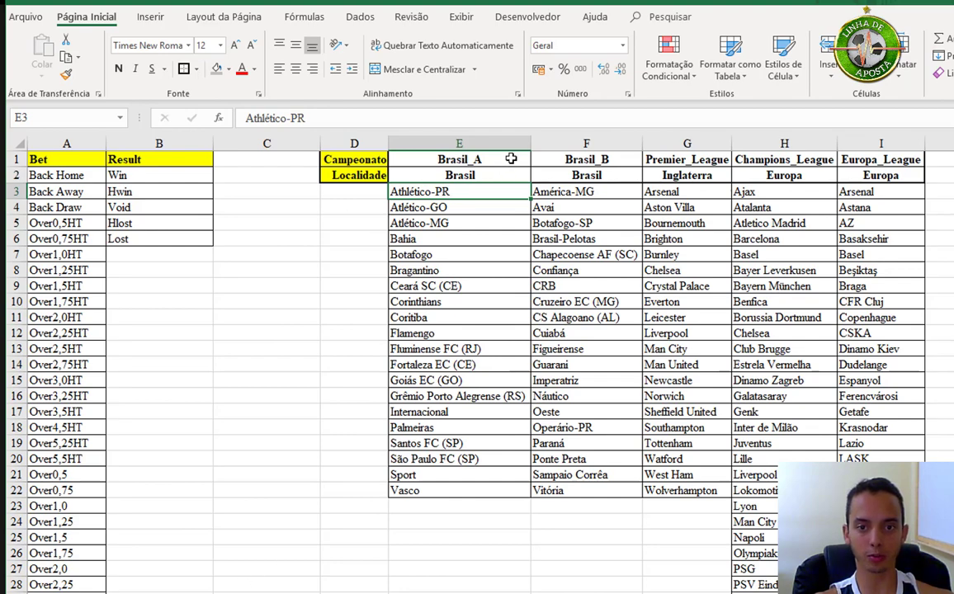
left_click_drag(511, 159, 872, 160)
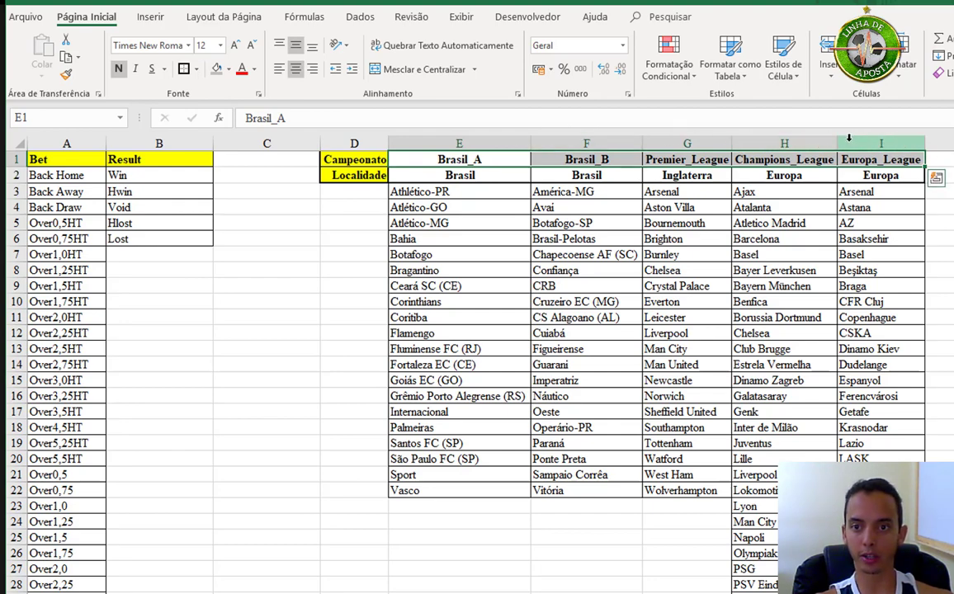
left_click(702, 140)
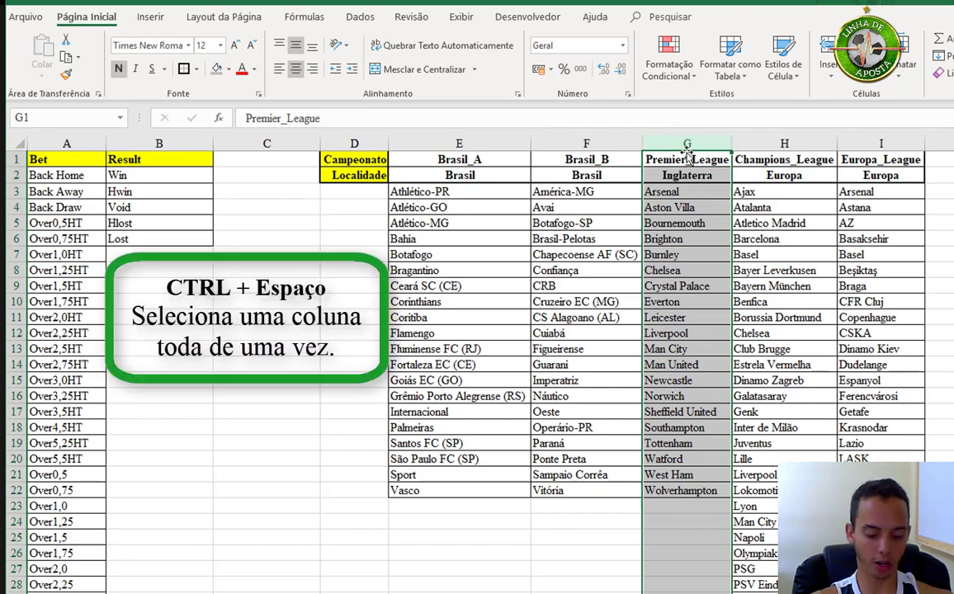
key("ctrl+plus")
left_click(687, 157)
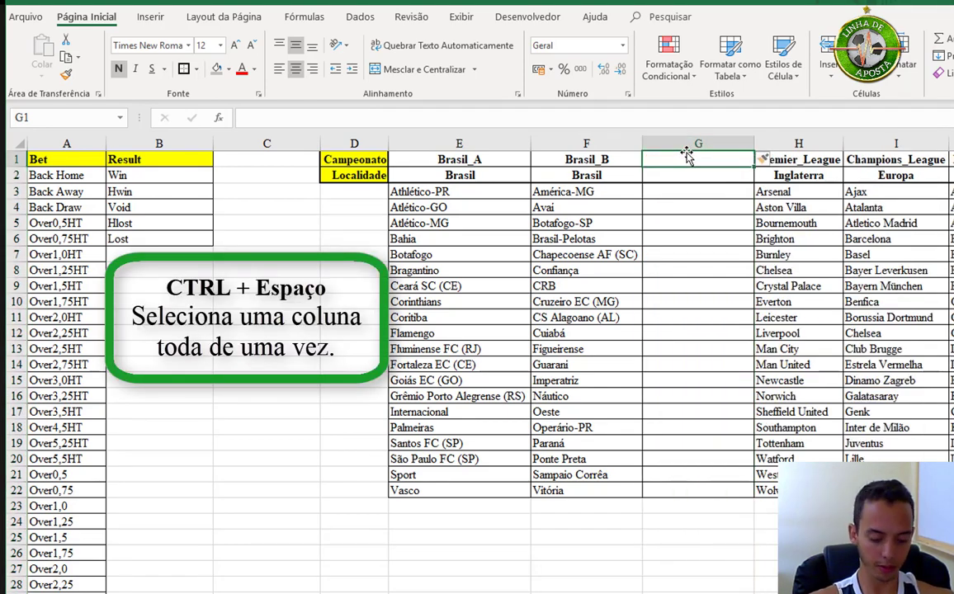
type("Paulista")
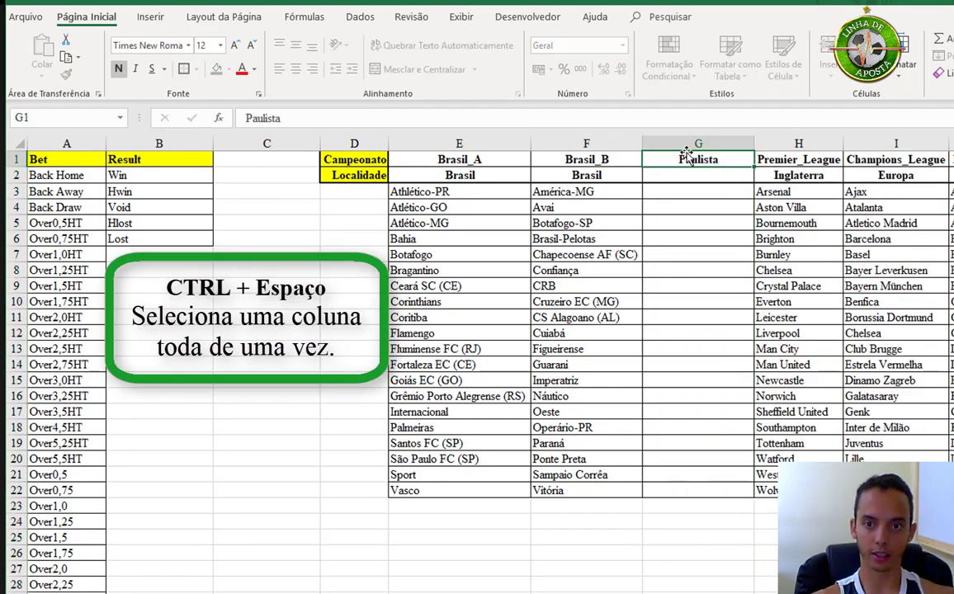
key("Return")
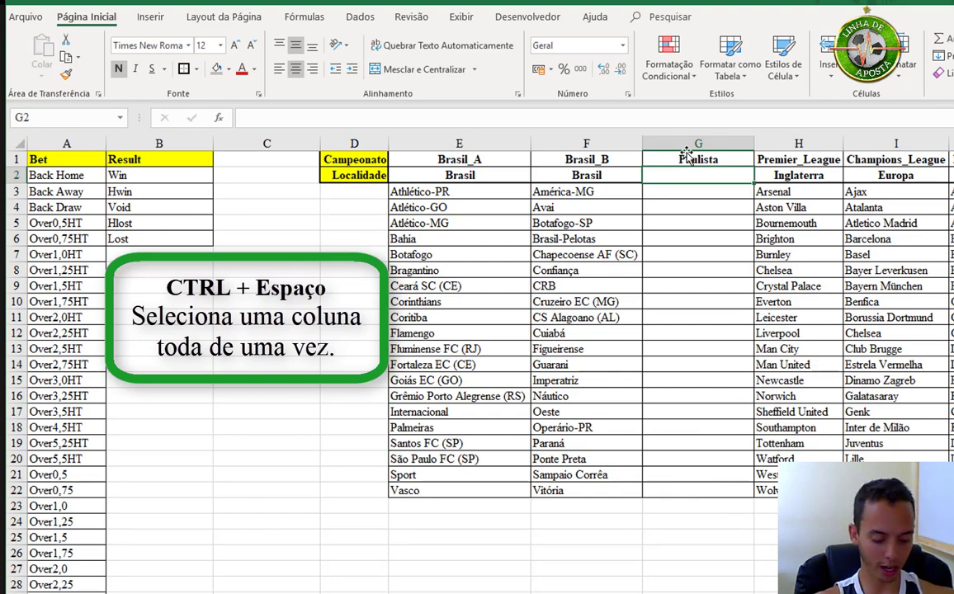
type("São Pau")
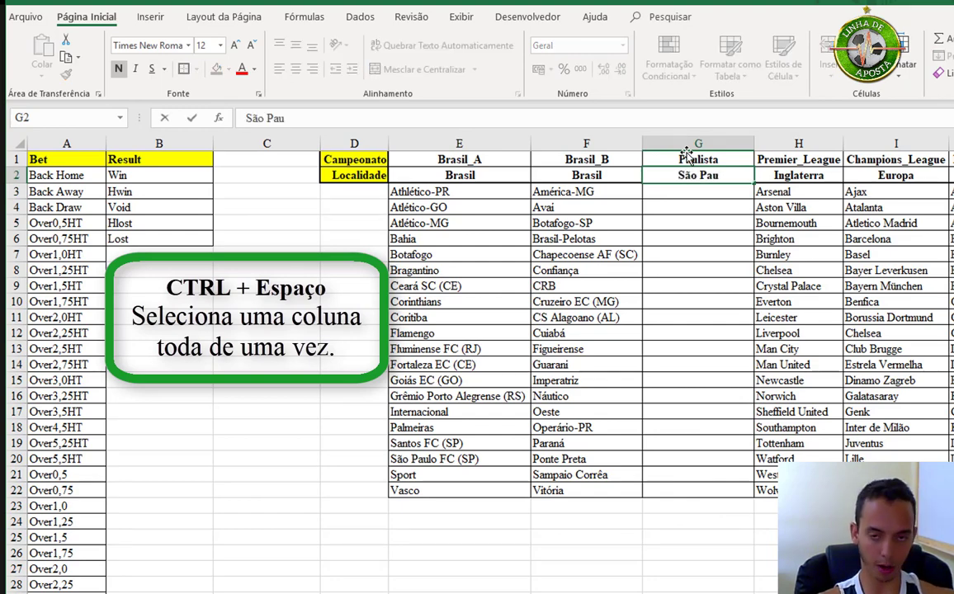
type("lo")
key("Return")
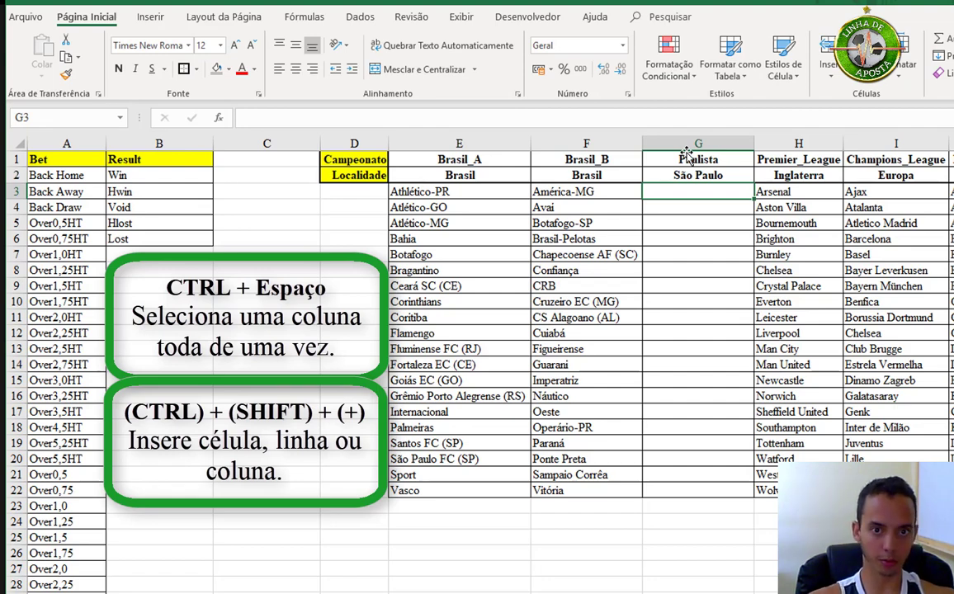
Copy Bragantino, Corinthians, Palmeiras, Santos FC and São Paulo FC under the Paulista header.
left_click(403, 270)
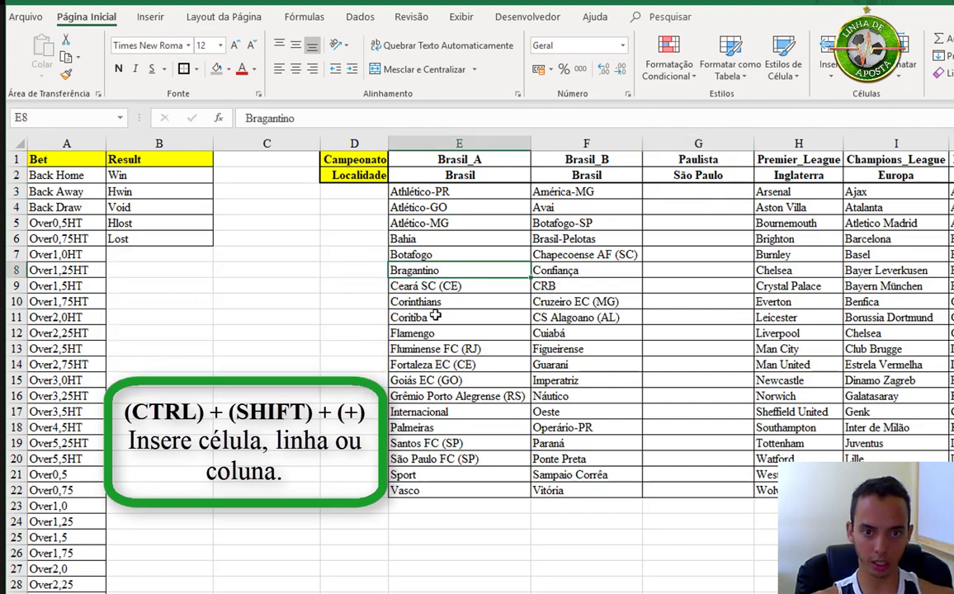
left_click(440, 303, "ctrl")
left_click(441, 428, "ctrl")
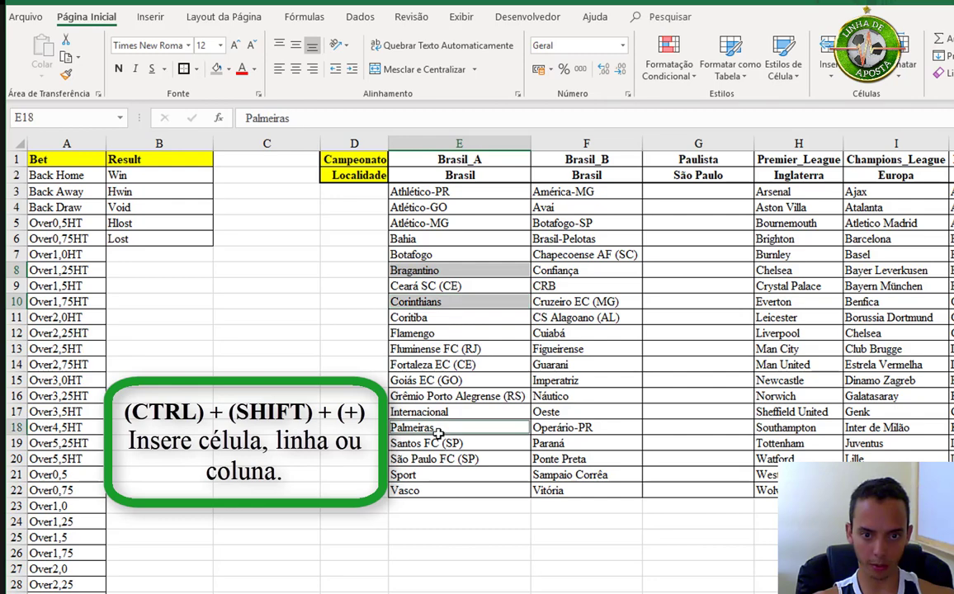
left_click(438, 444, "ctrl")
left_click(435, 460, "ctrl")
key("ctrl+c")
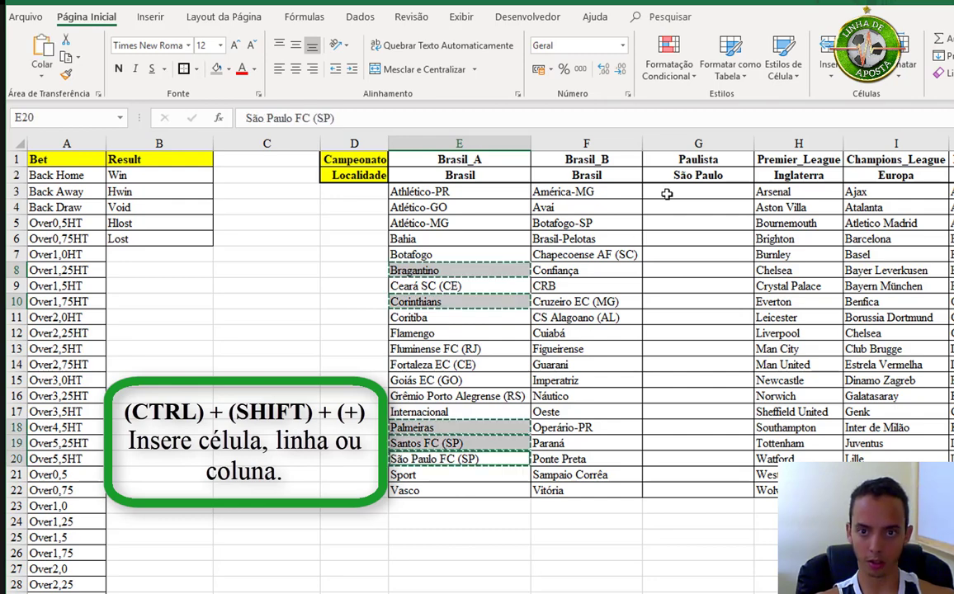
left_click(667, 194)
key("ctrl+v")
left_click(672, 253)
key("Down")
key("Down")
key("Down")
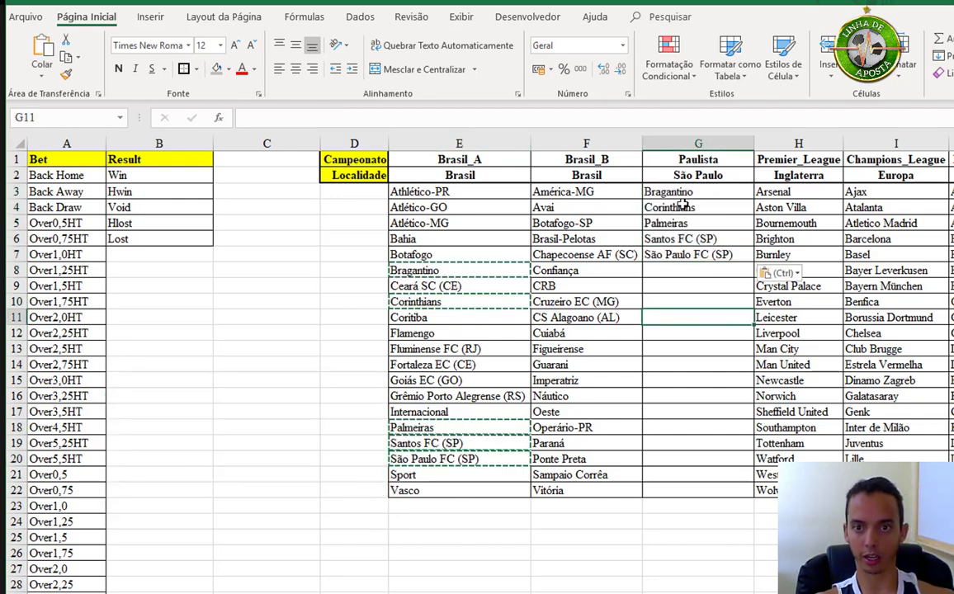
left_click(677, 254)
key("Escape")
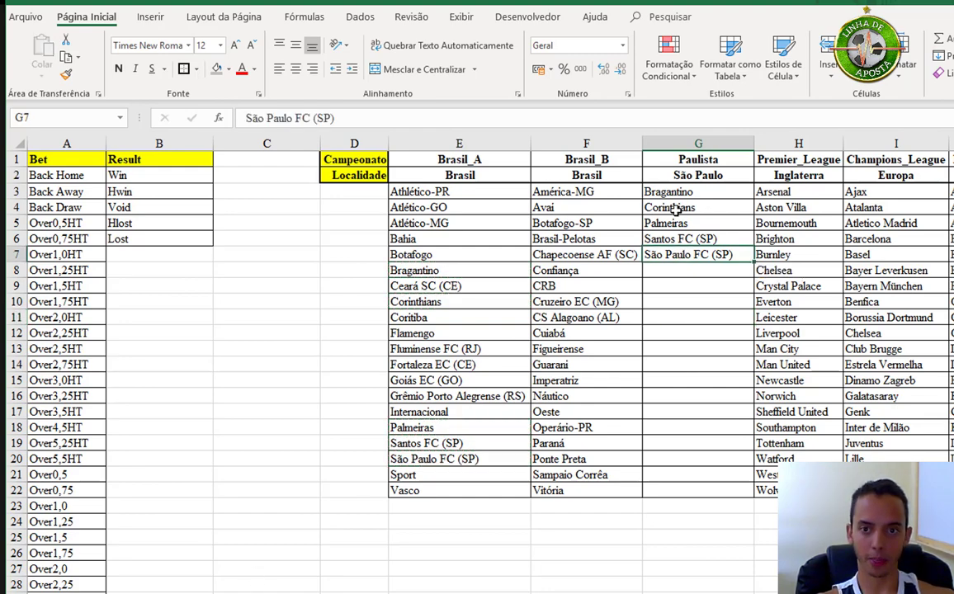
Name the Paulista team range G3:G22 'Paulista' and return to the bet log.
left_click_drag(688, 196, 692, 488)
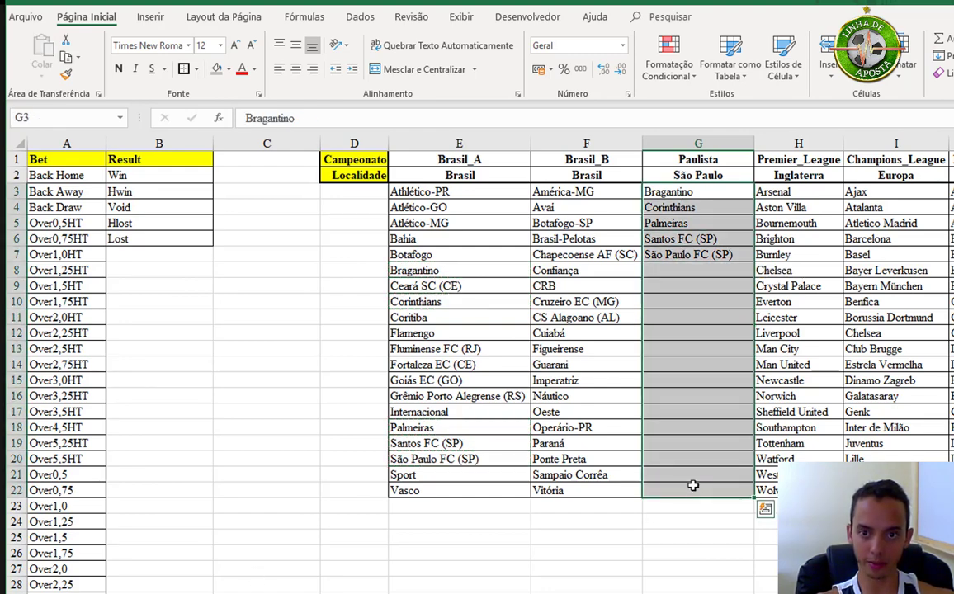
left_click(73, 120)
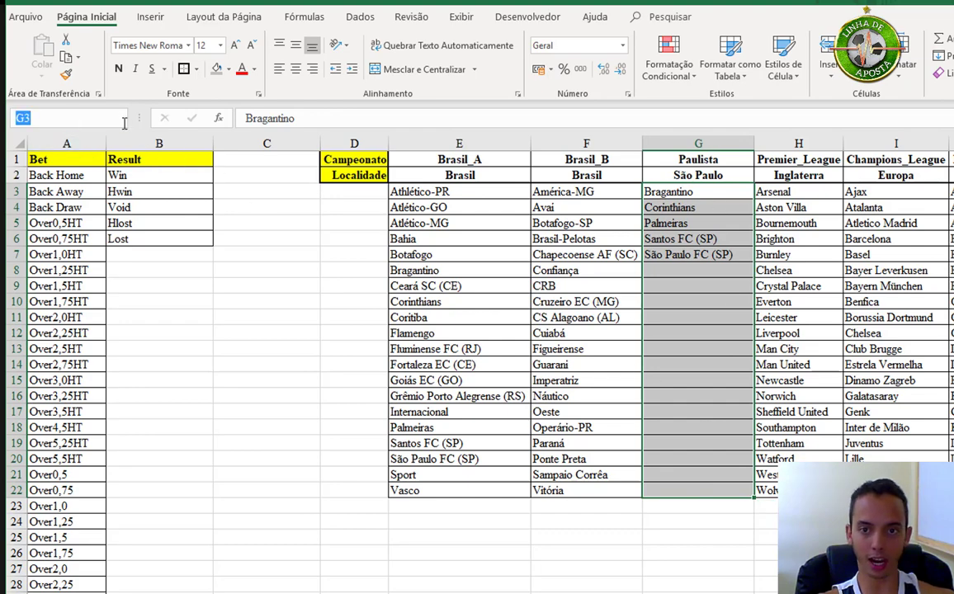
type("Paul")
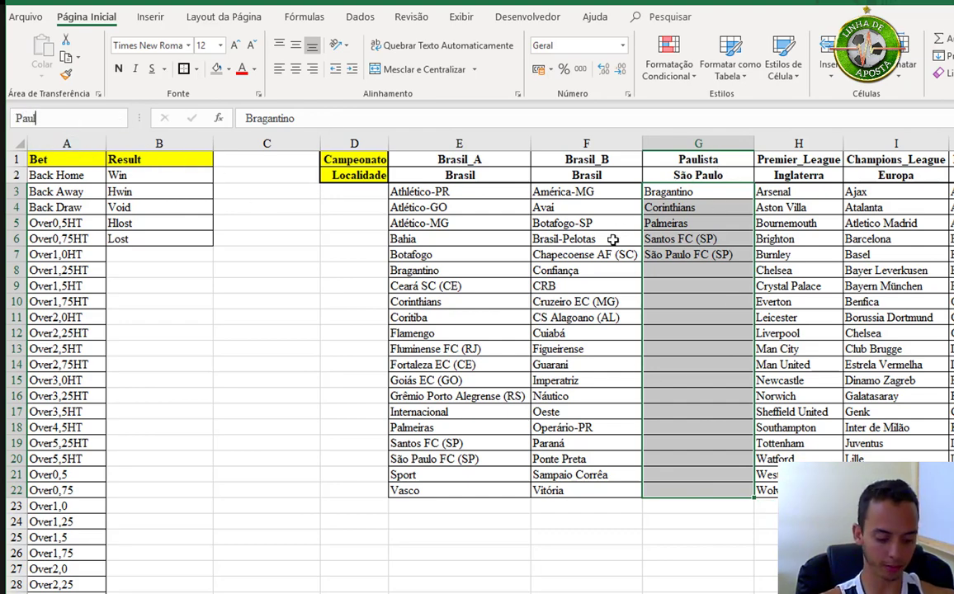
type("ista")
key("Return")
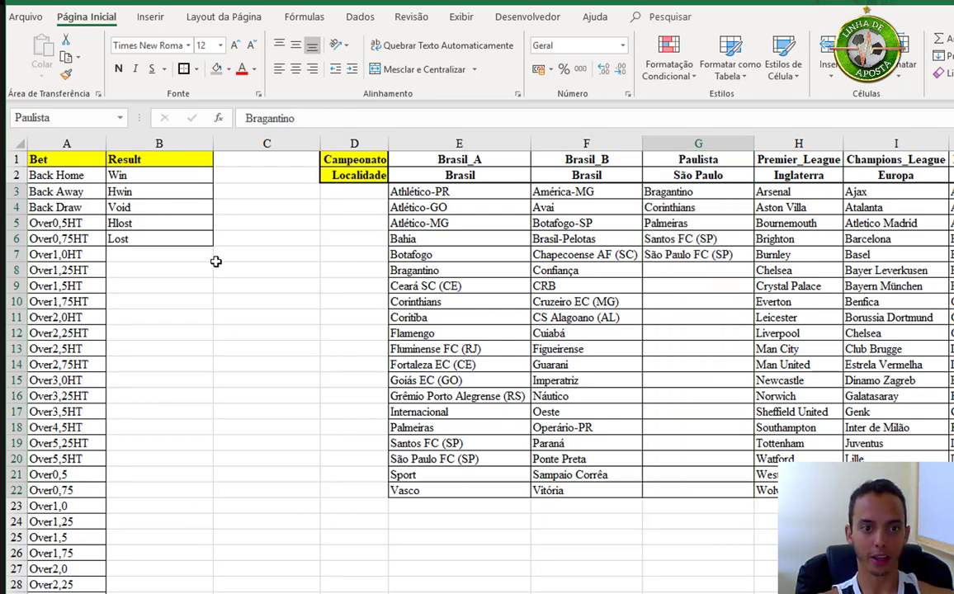
key("ctrl+Page_Up")
Set row 6's league to Paulista and its date to 05/mar.
left_click(154, 237)
left_click(215, 239)
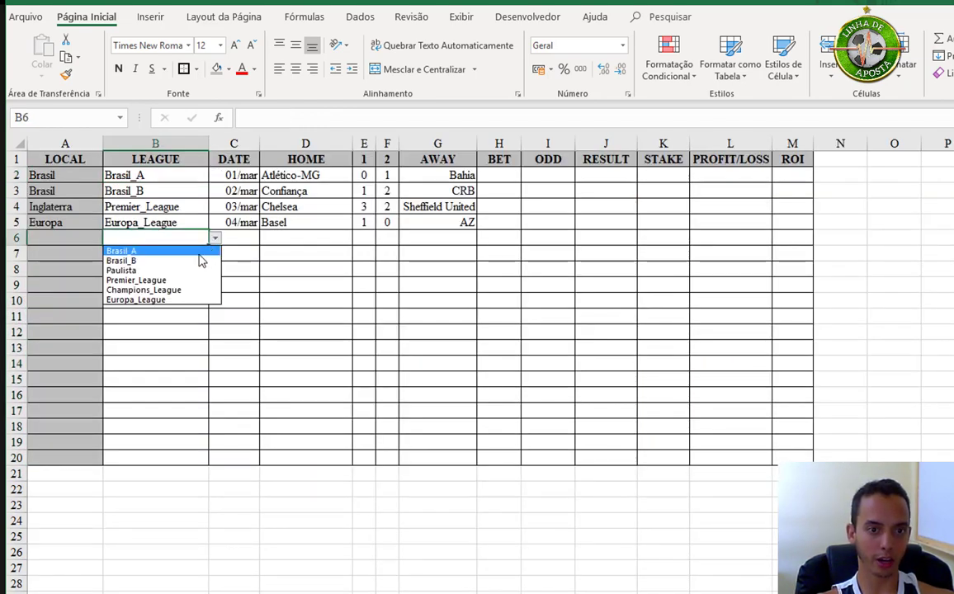
key("Escape")
left_click(214, 238)
left_click(165, 252)
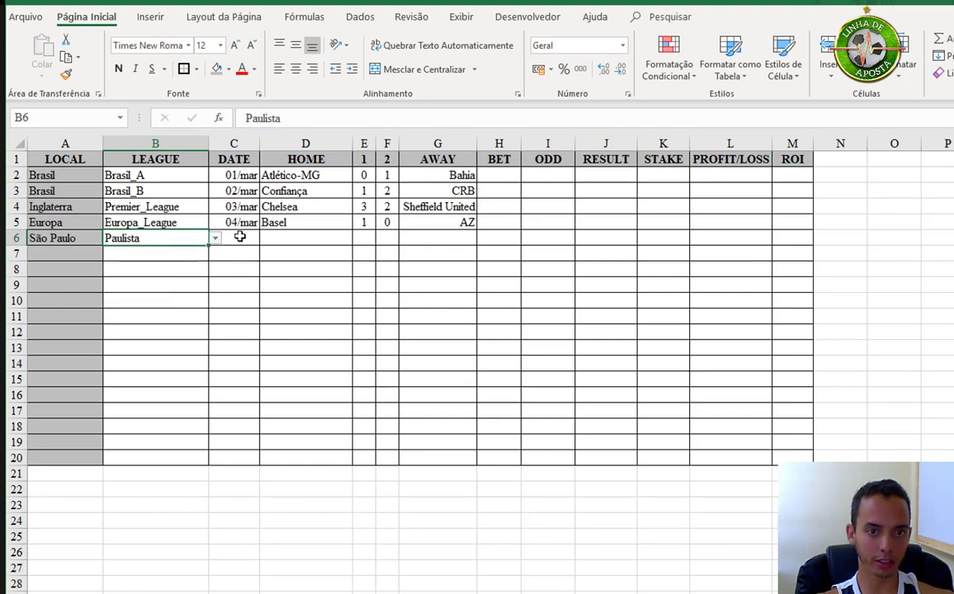
left_click(240, 237)
type("5/mar")
key("Tab")
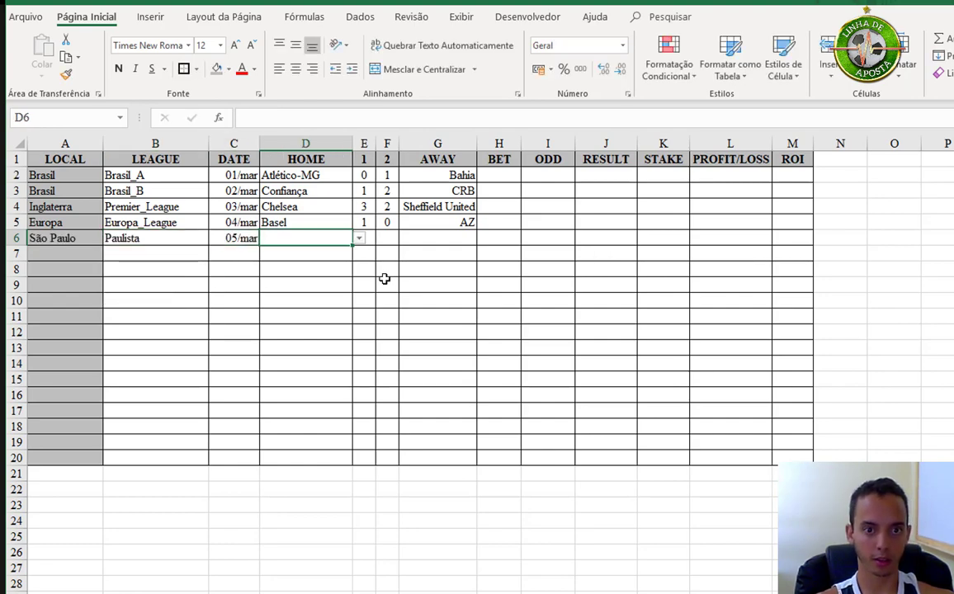
Choose Bragantino as home team and Corinthians as away team in row 6.
left_click(359, 239)
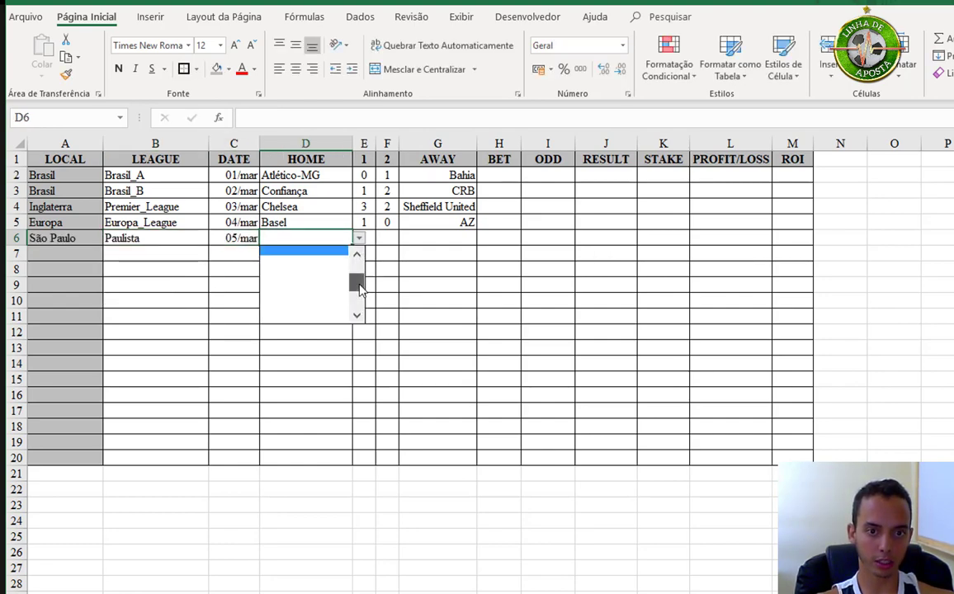
left_click_drag(360, 279, 361, 250)
key("Escape")
left_click(462, 238)
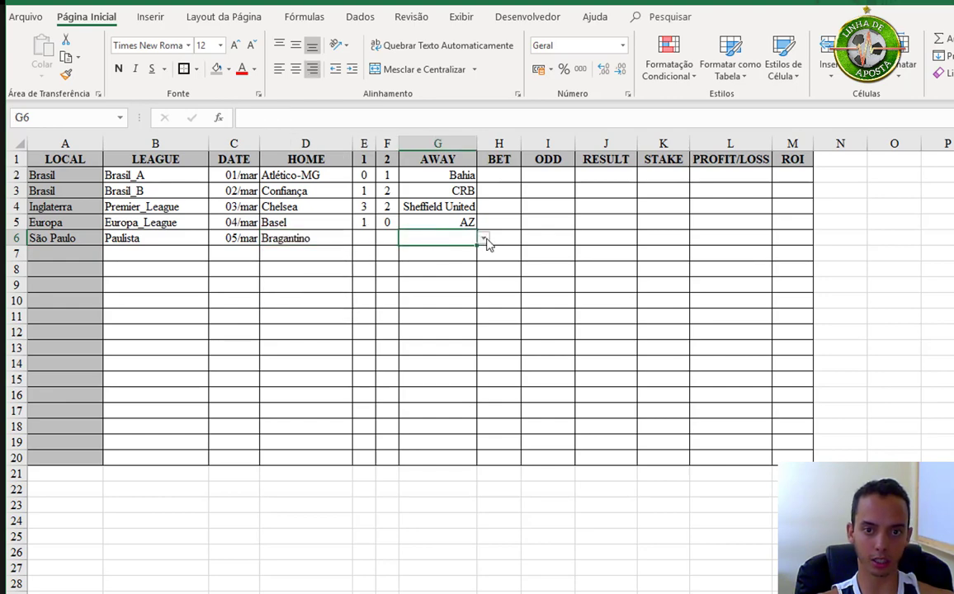
left_click(488, 240)
left_click(471, 239)
left_click(483, 239)
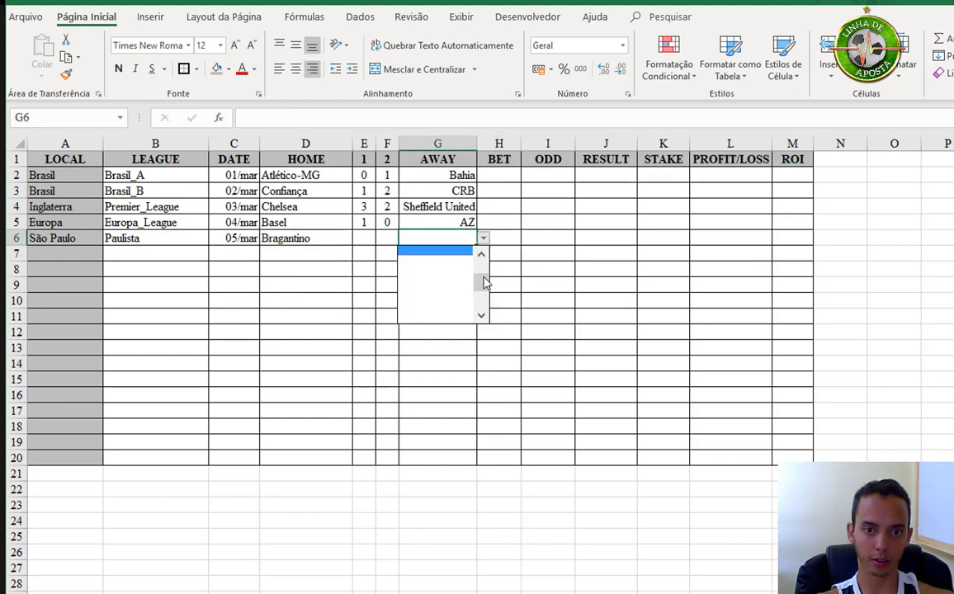
left_click_drag(485, 283, 484, 250)
left_click(429, 264)
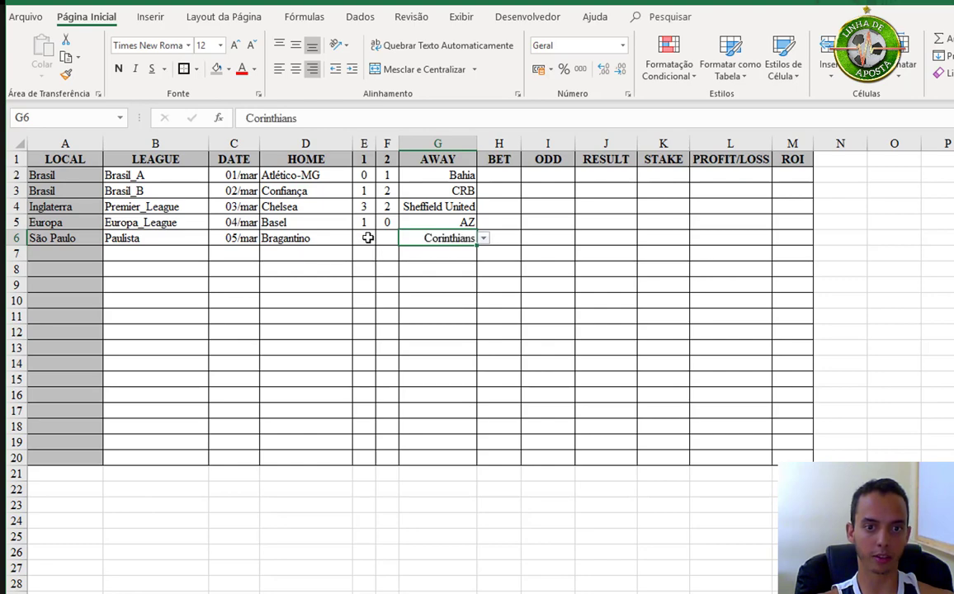
Enter the 2–0 score for Bragantino vs Corinthians in row 6.
left_click(368, 237)
type("2")
key("Tab")
type("0")
key("Tab")
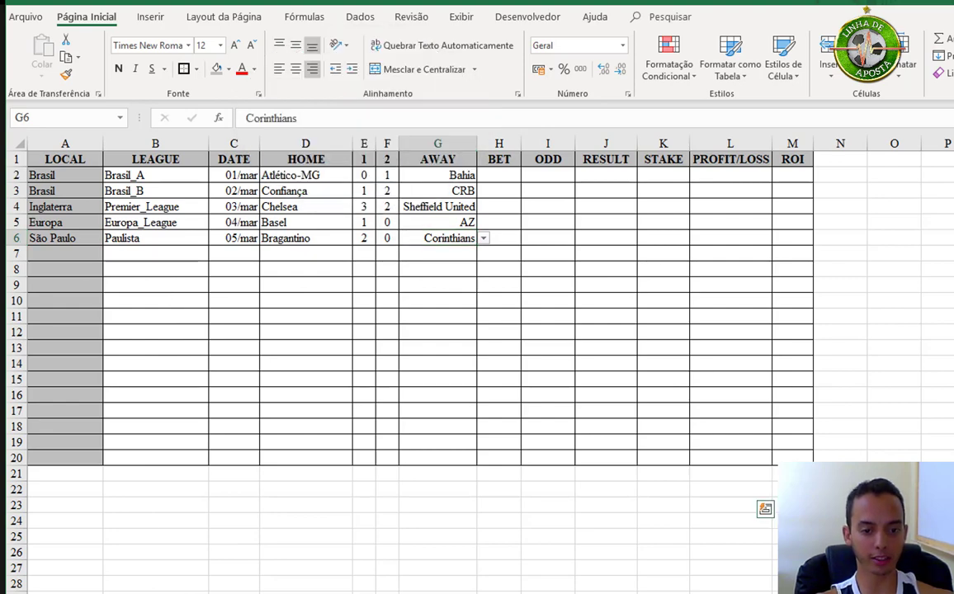
Check the Paulista team list in column G of the lists sheet, then return.
key("ctrl+Page_Down")
left_click(686, 285)
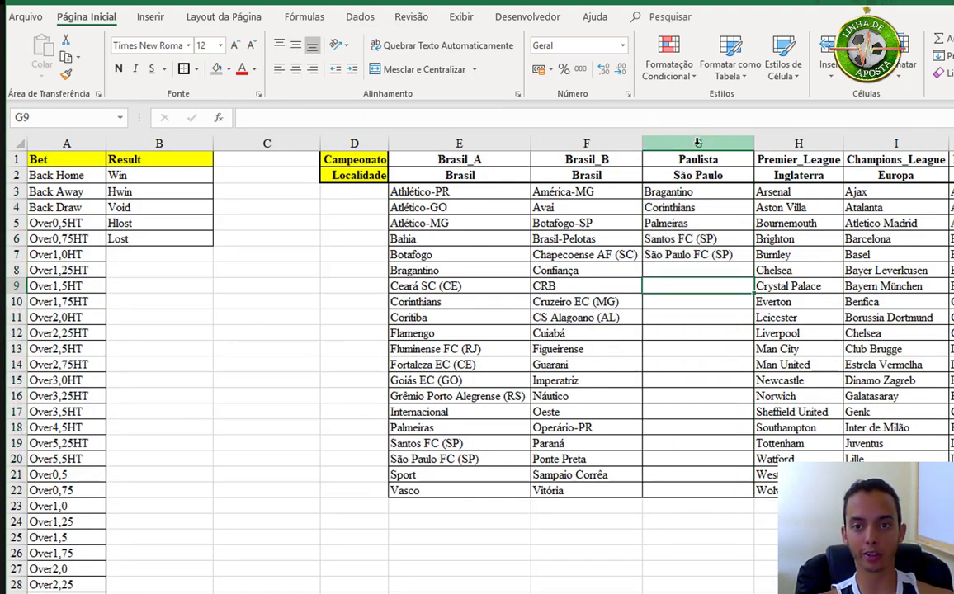
left_click(698, 143)
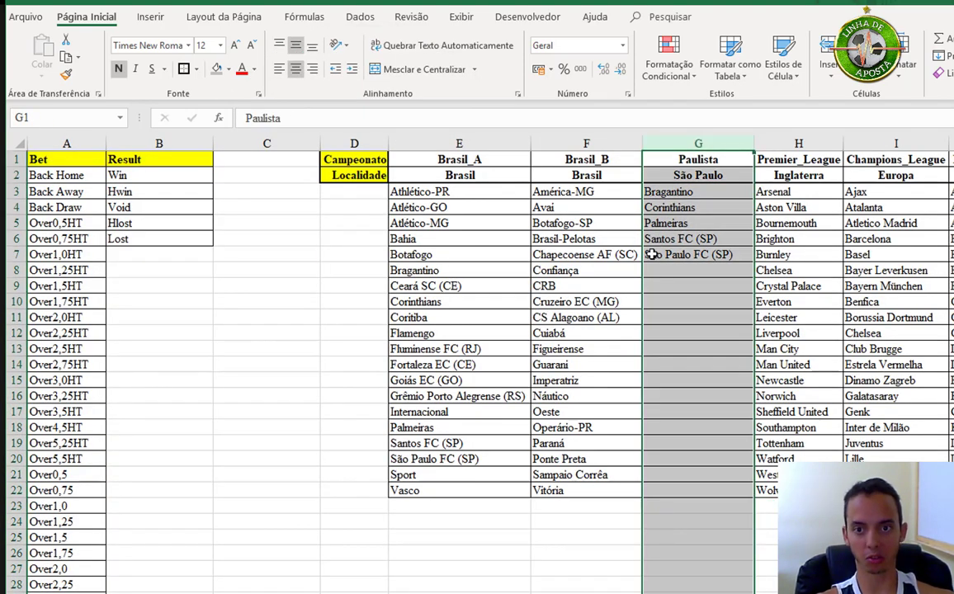
left_click(686, 240)
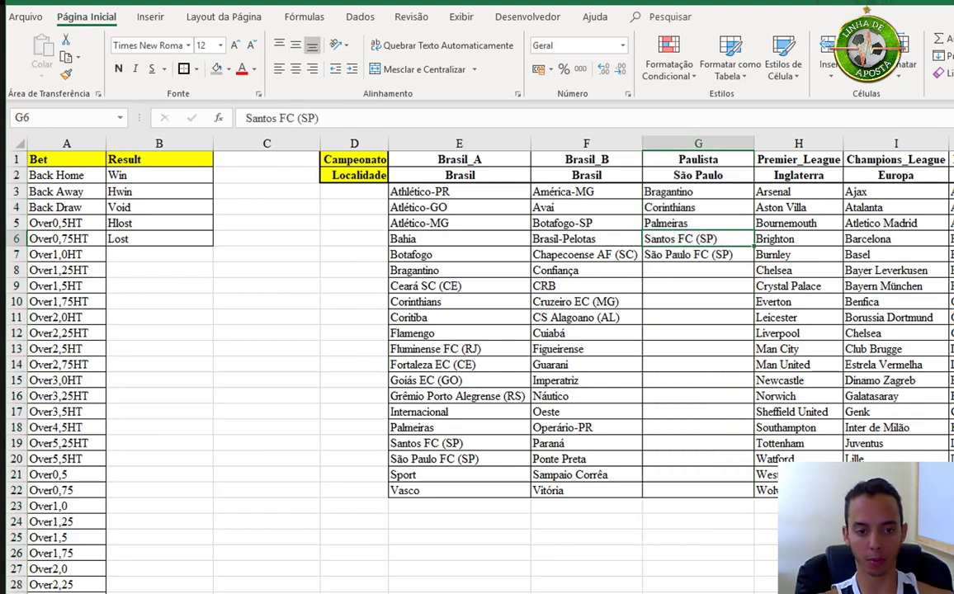
key("ctrl+Page_Up")
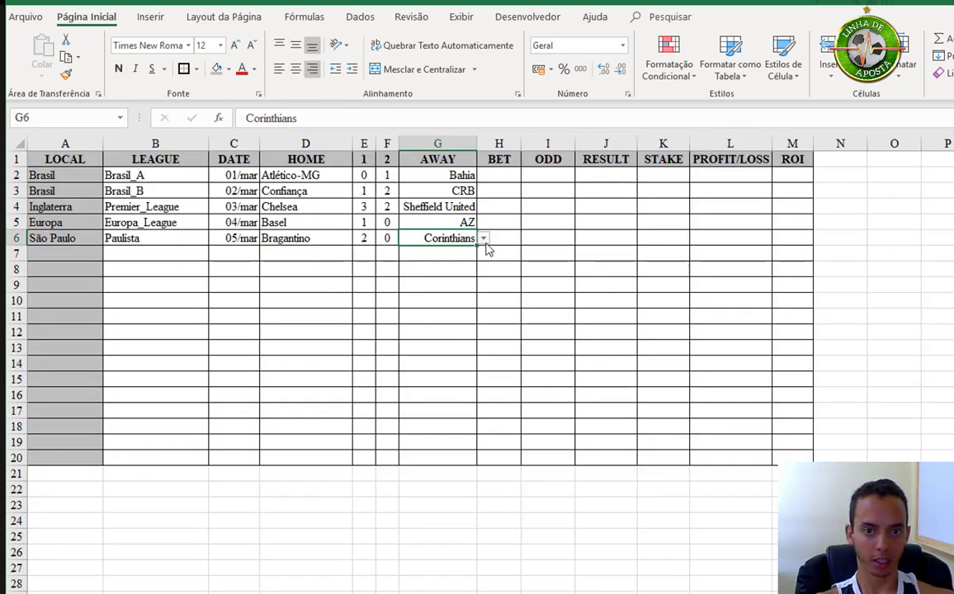
Widen the BET column and enter trial bets like Over 2,5 and Over 2.5 in H2:H5.
left_click(500, 173)
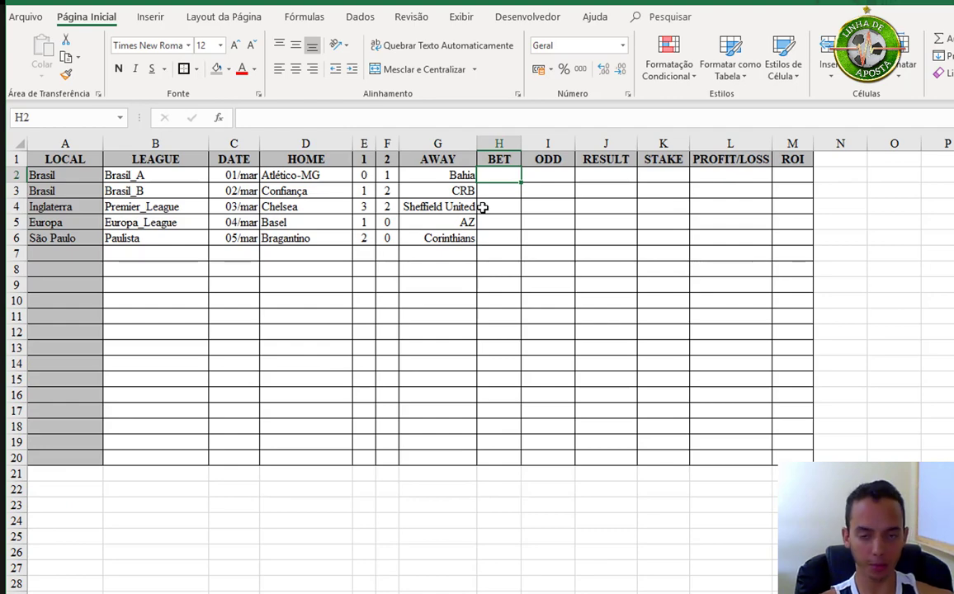
left_click_drag(521, 142, 543, 143)
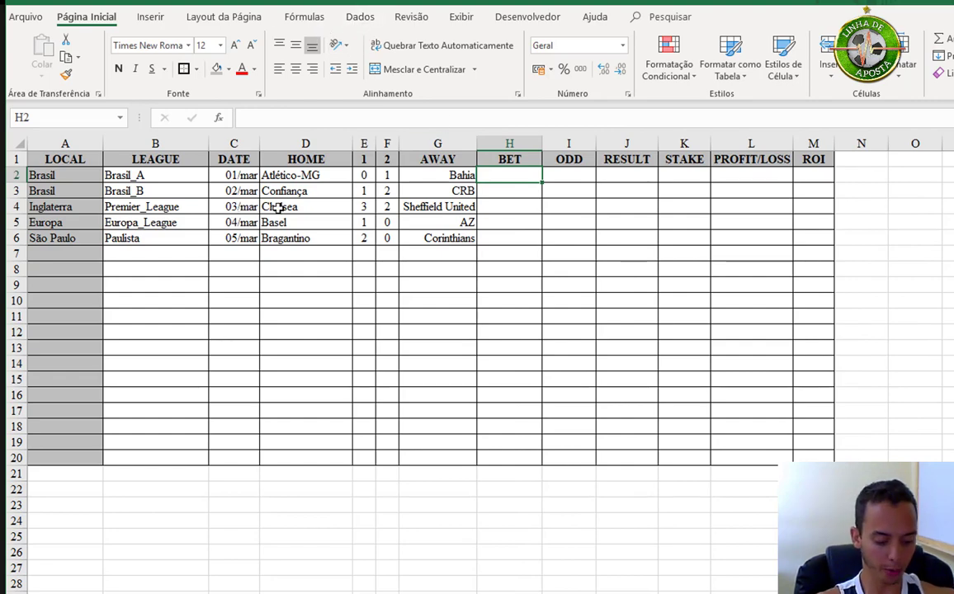
type("Over 2,5")
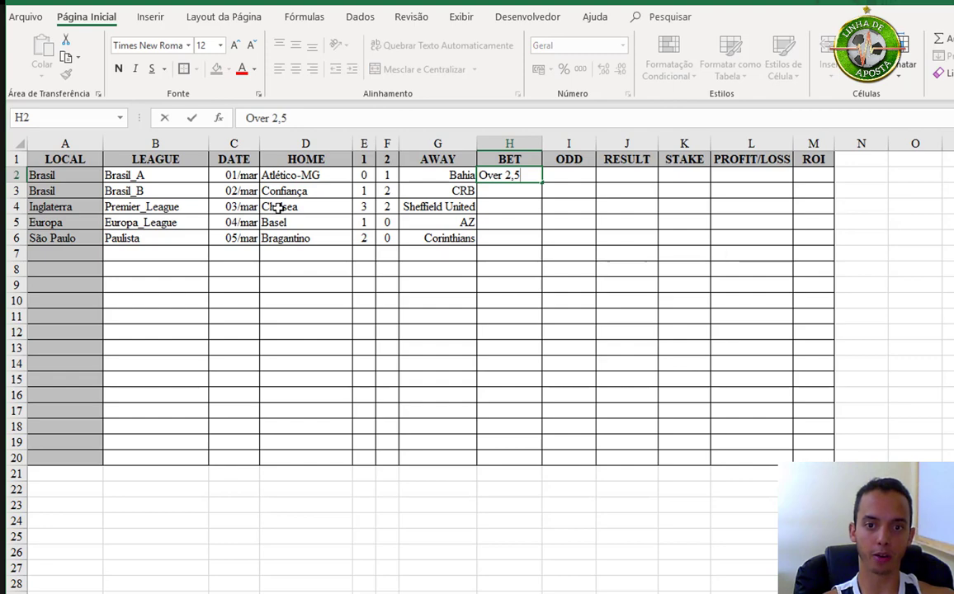
key("Return")
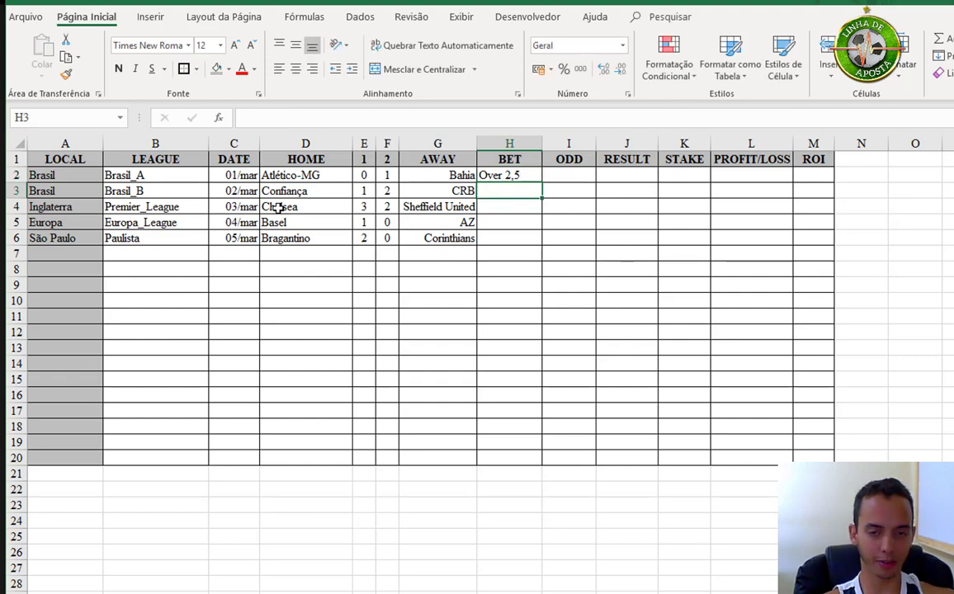
type("Over 2,5")
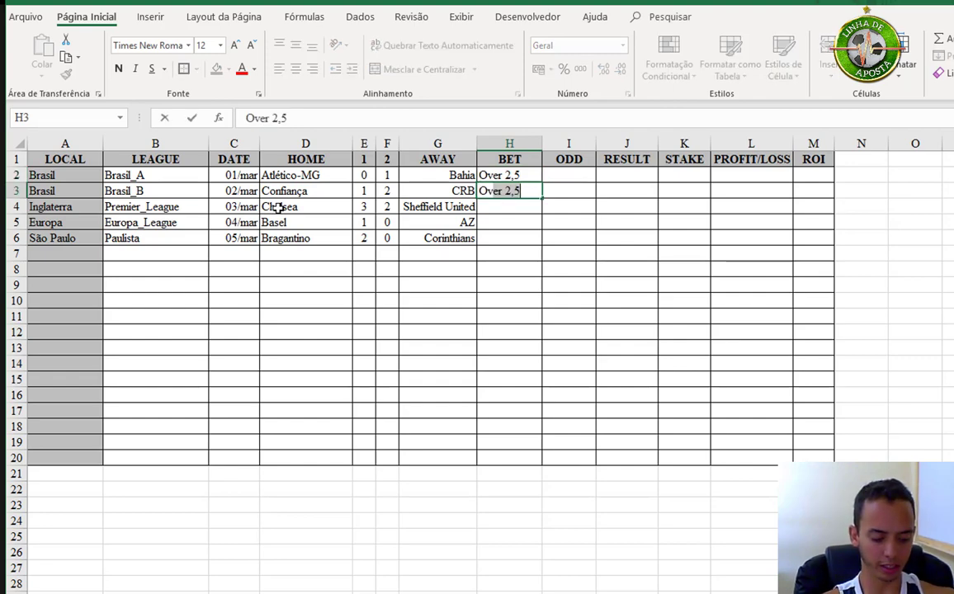
key("BackSpace")
key("BackSpace")
key("BackSpace")
key("BackSpace")
type("2,5")
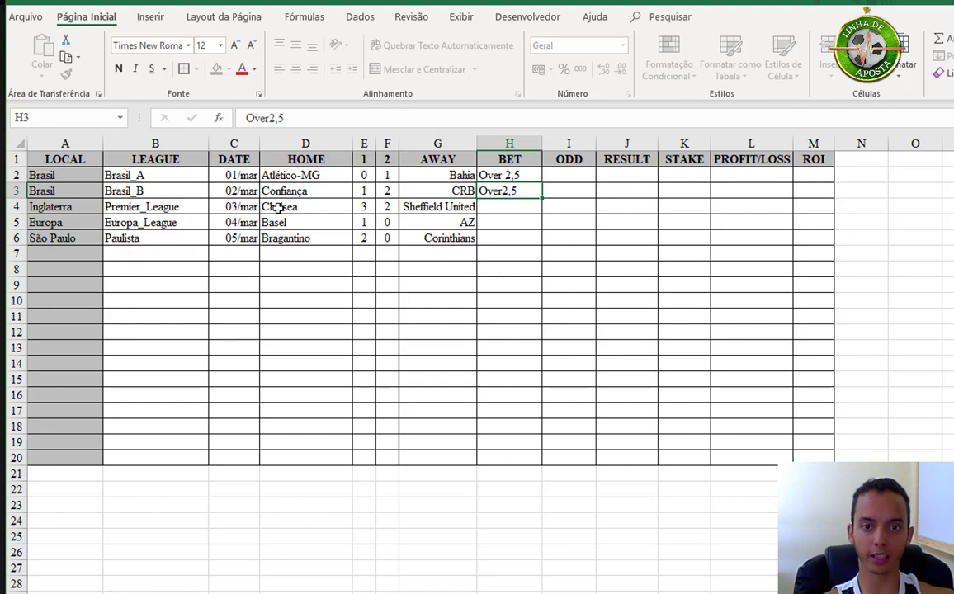
key("Return")
type("Over 2")
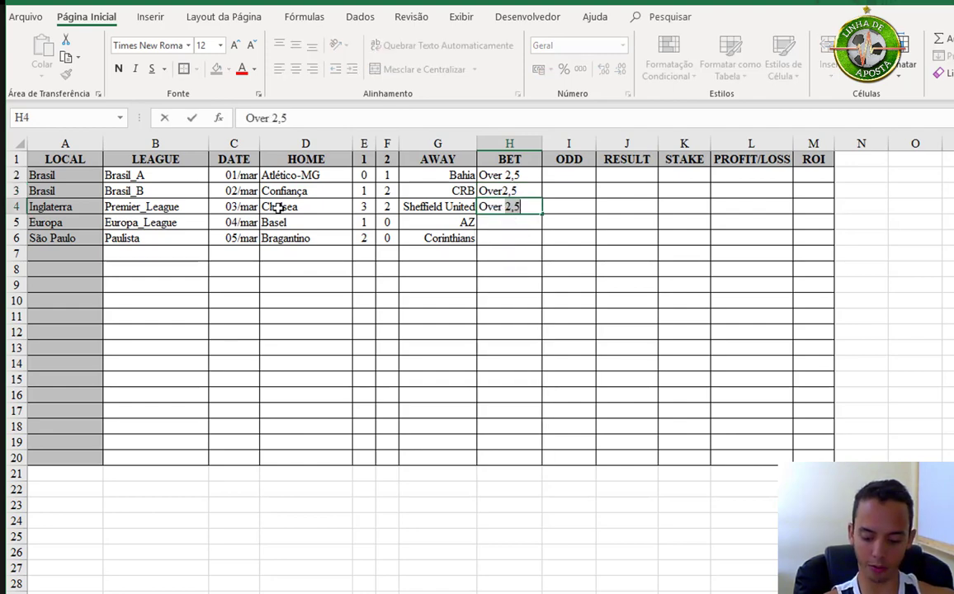
type(".5")
key("Return")
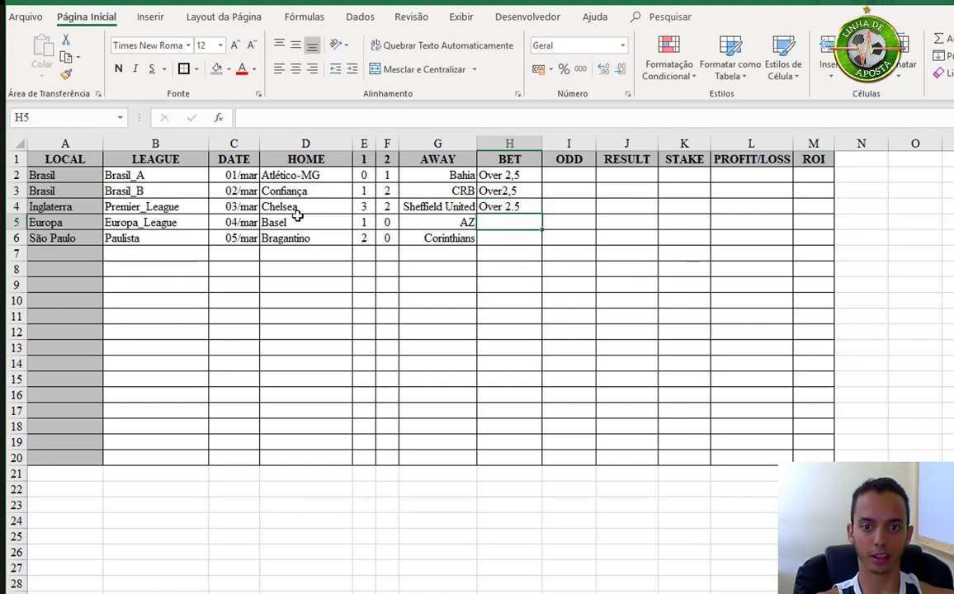
type("Over 2,5FT")
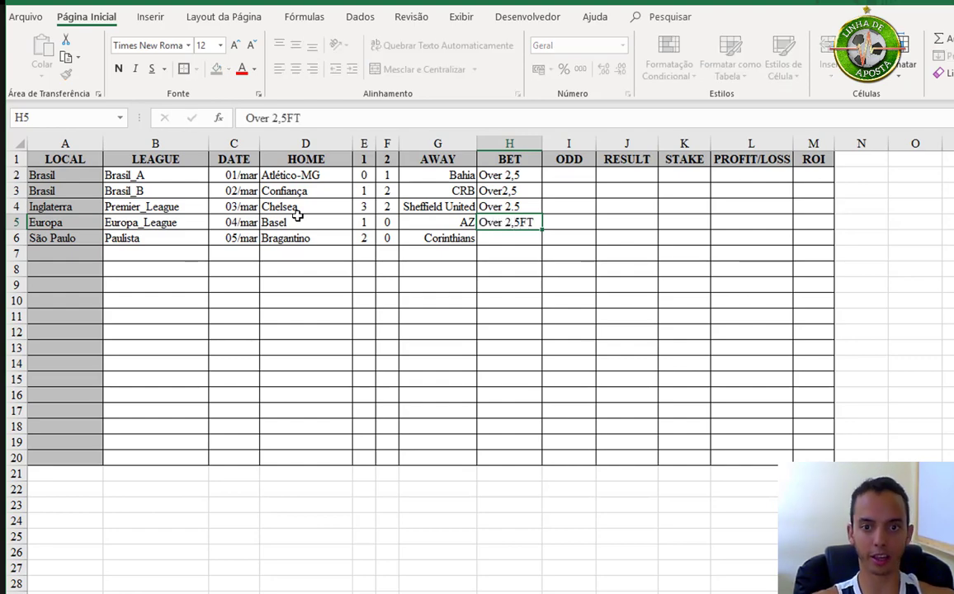
key("Return")
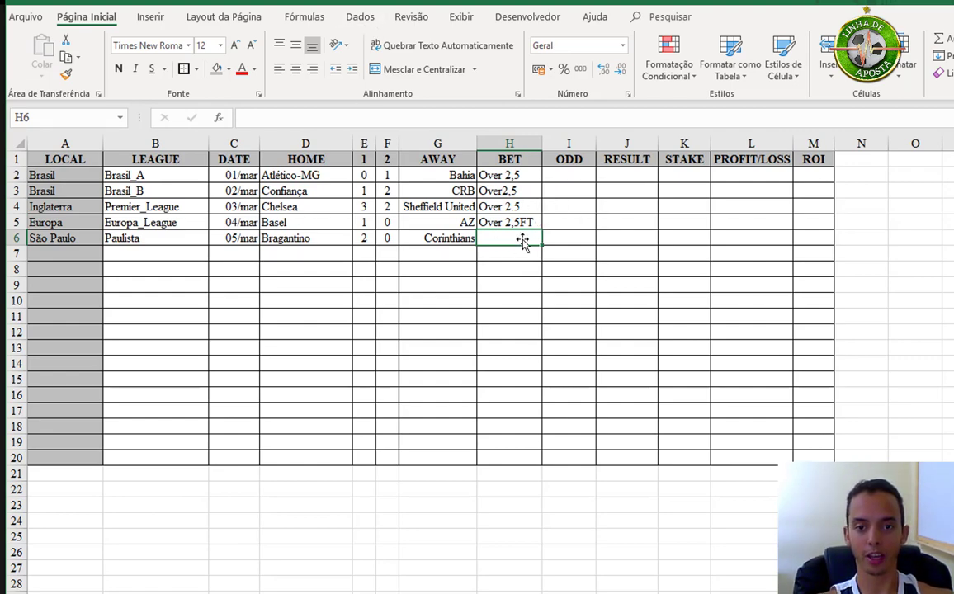
Clear the trial bets from H2:H5 and switch to the Dados lists sheet.
left_click_drag(529, 174, 532, 224)
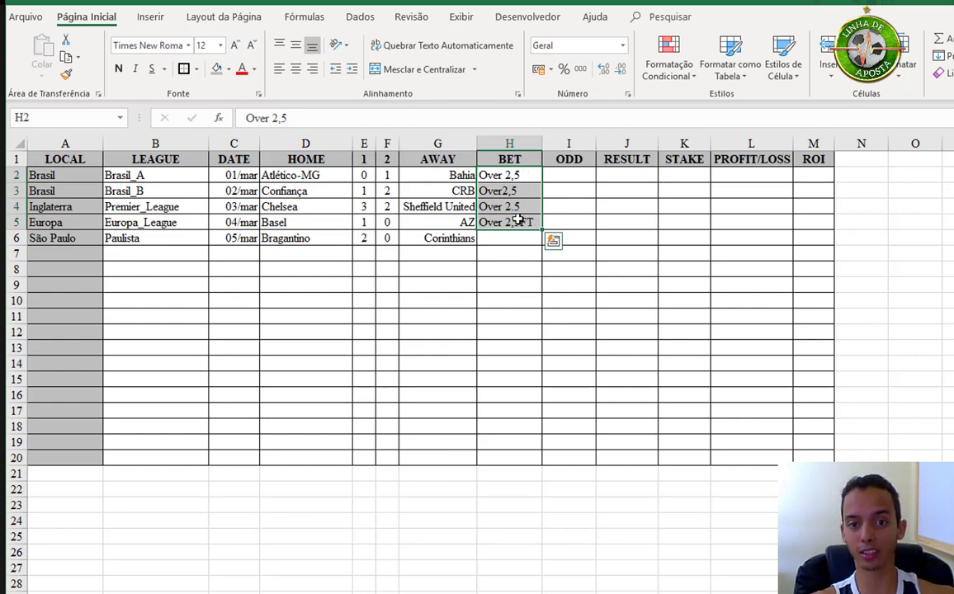
key("Delete")
left_click(522, 175)
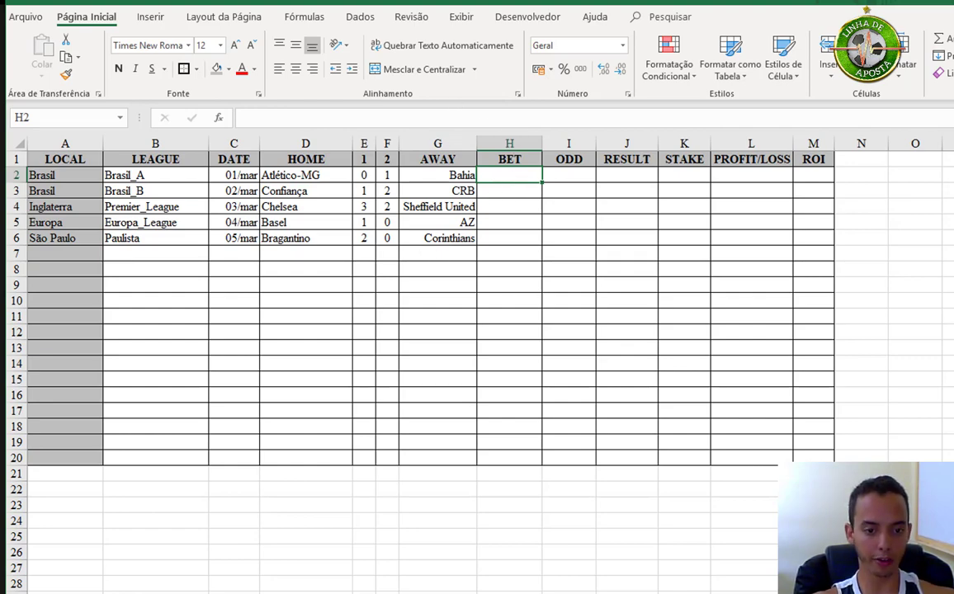
key("ctrl+Page_Down")
Browse the Over and Under bet types in Dados column A.
mouse_move(75, 175)
left_mouse_down()
mouse_move(82, 191)
mouse_move(71, 206)
left_mouse_up()
left_click(71, 222)
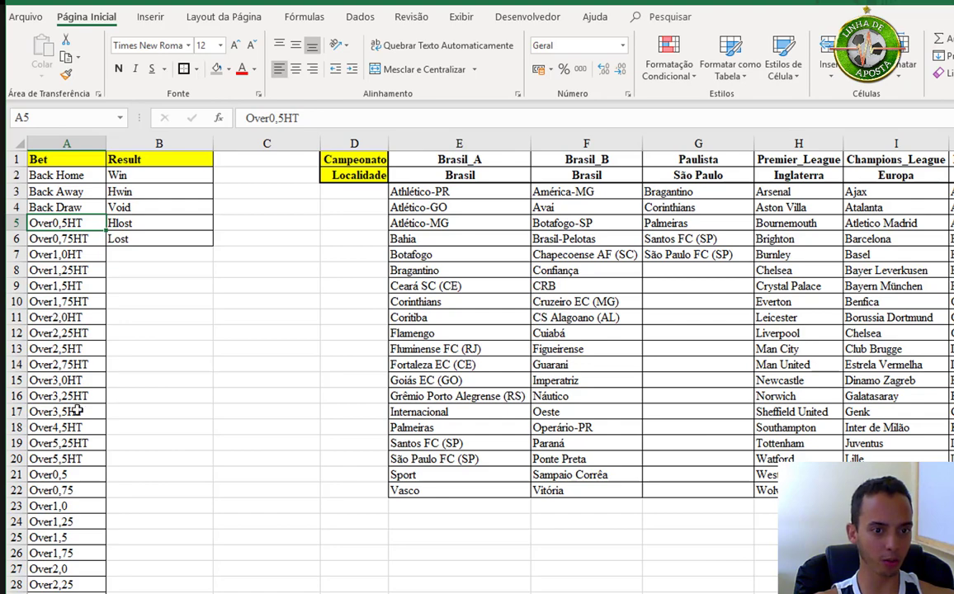
left_click(51, 367)
scroll(66, 376, "down", 3)
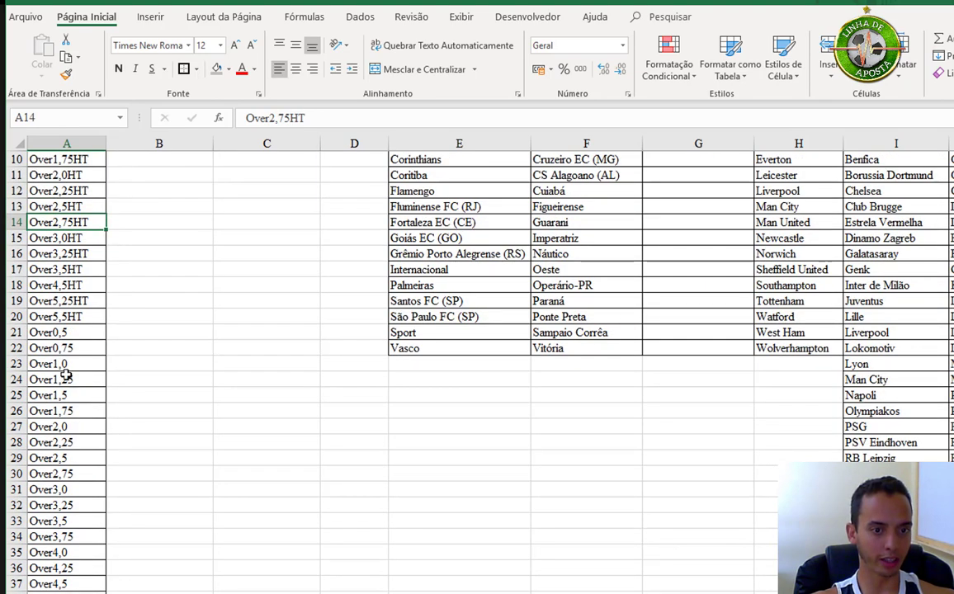
left_click(76, 330)
left_click(68, 395)
left_click(68, 458)
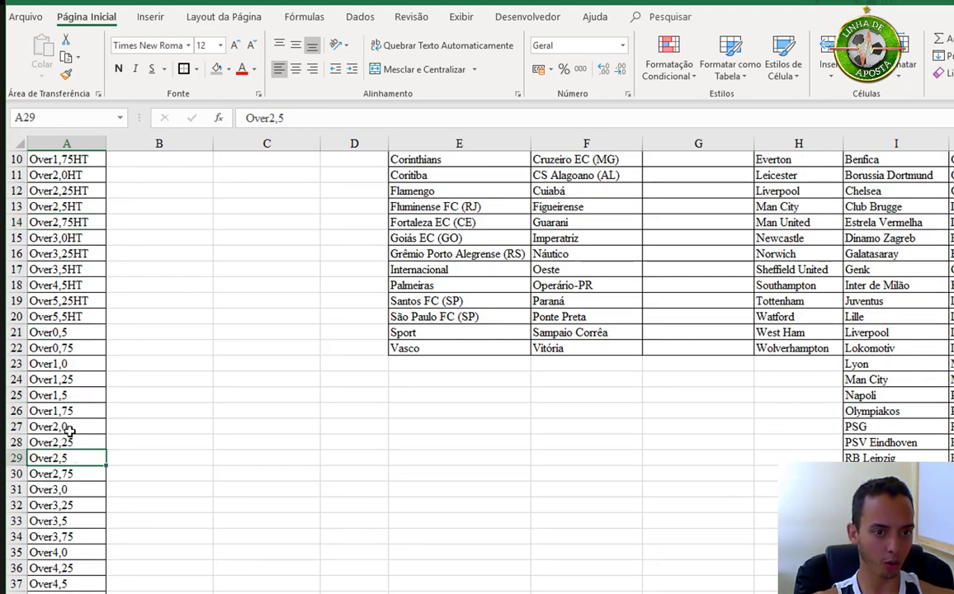
left_click(69, 427)
left_click(73, 443)
scroll(72, 446, "down", 3)
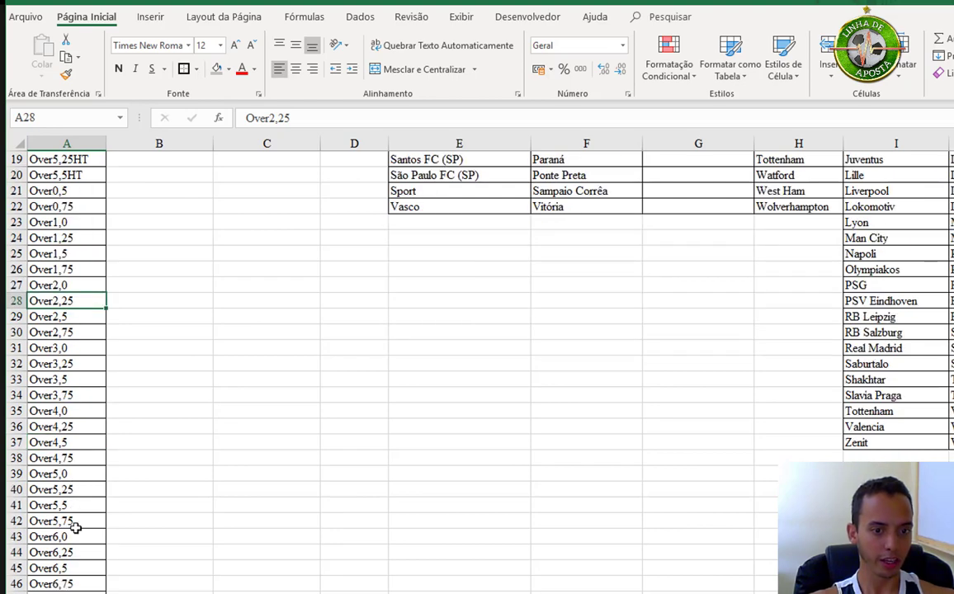
scroll(74, 522, "down", 10)
left_click(71, 538)
scroll(69, 546, "up", 16)
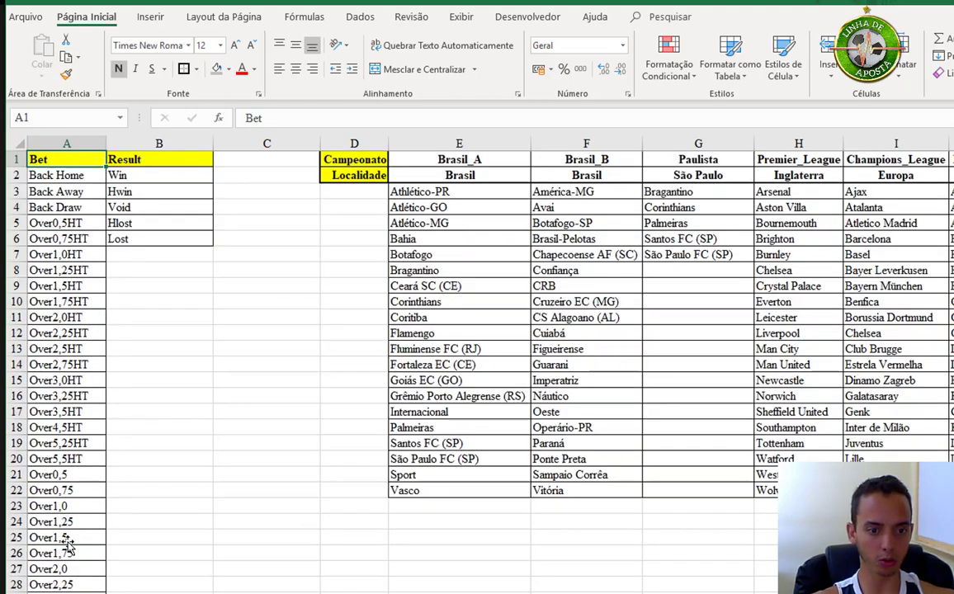
left_click(71, 593)
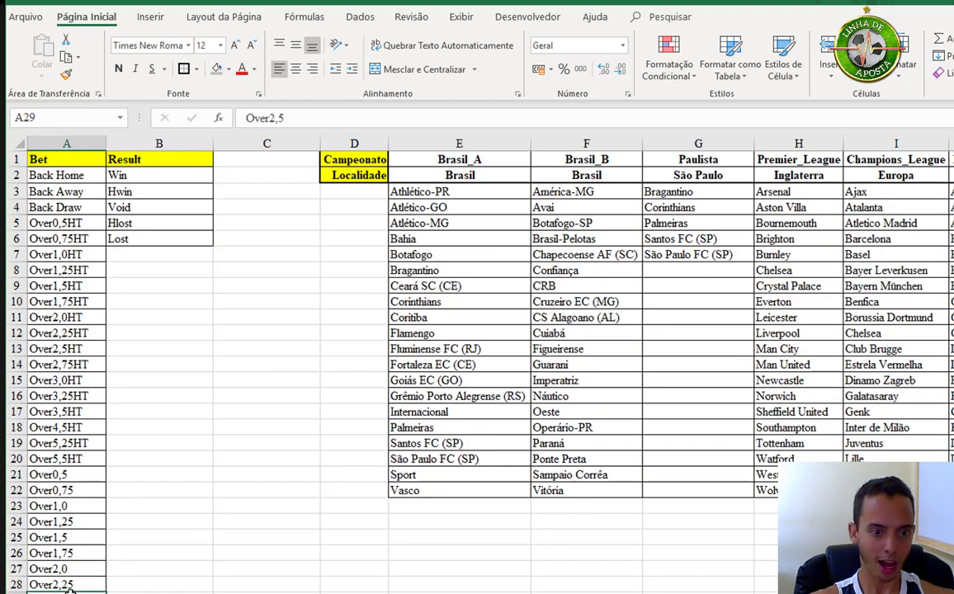
Review the correct-score, both-teams-to-score and handicap entries, then return to the bet table.
key("ctrl+Down")
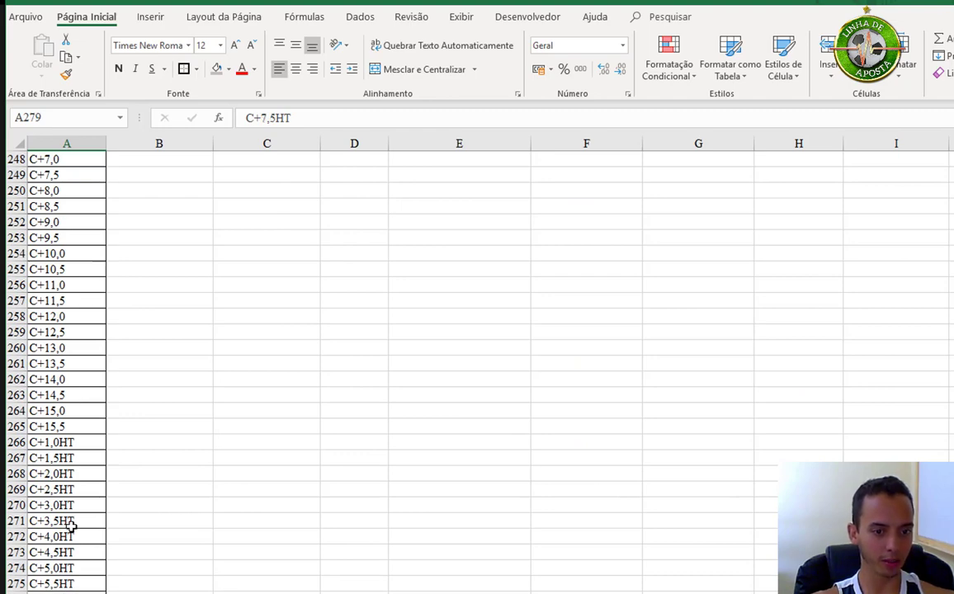
scroll(71, 479, "up", 7)
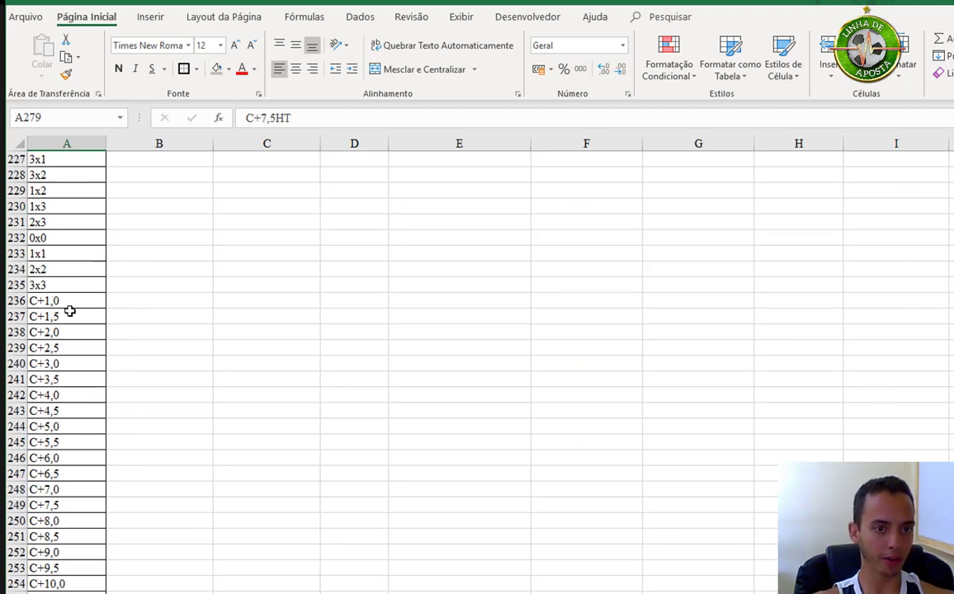
scroll(72, 396, "up", 10)
left_click(65, 555)
left_click(62, 490)
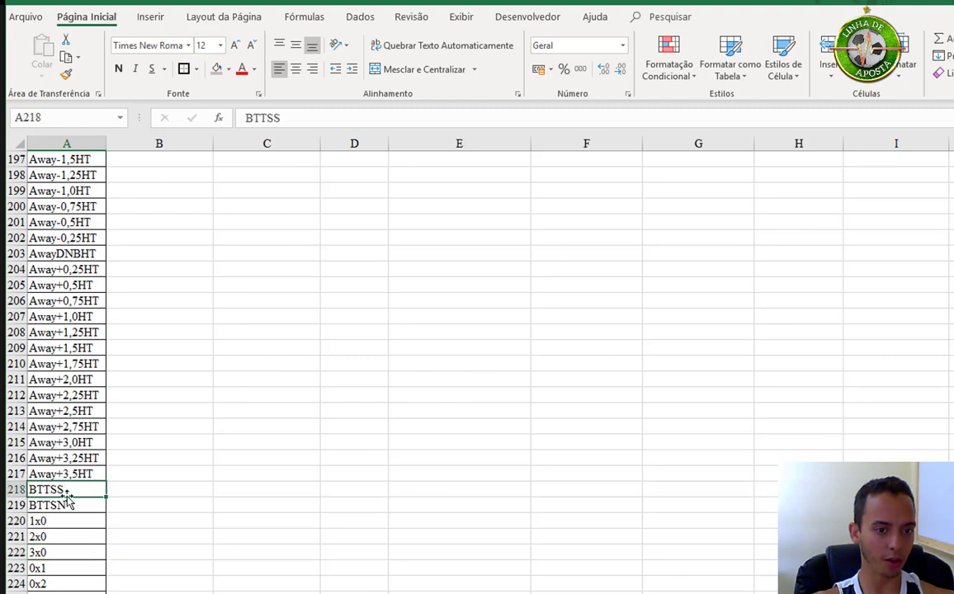
left_click(68, 506)
left_click(76, 475)
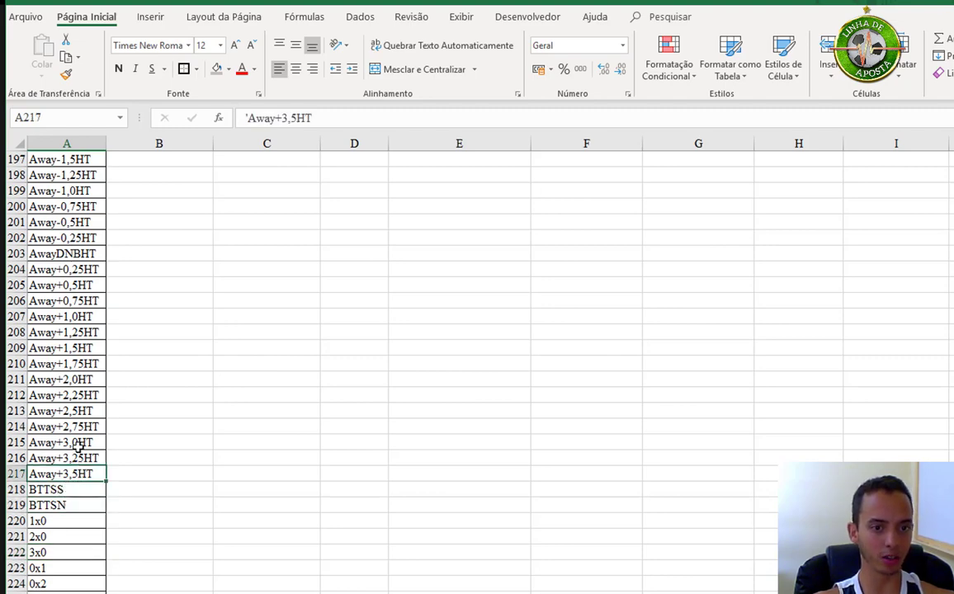
scroll(73, 338, "up", 5)
scroll(69, 269, "up", 5)
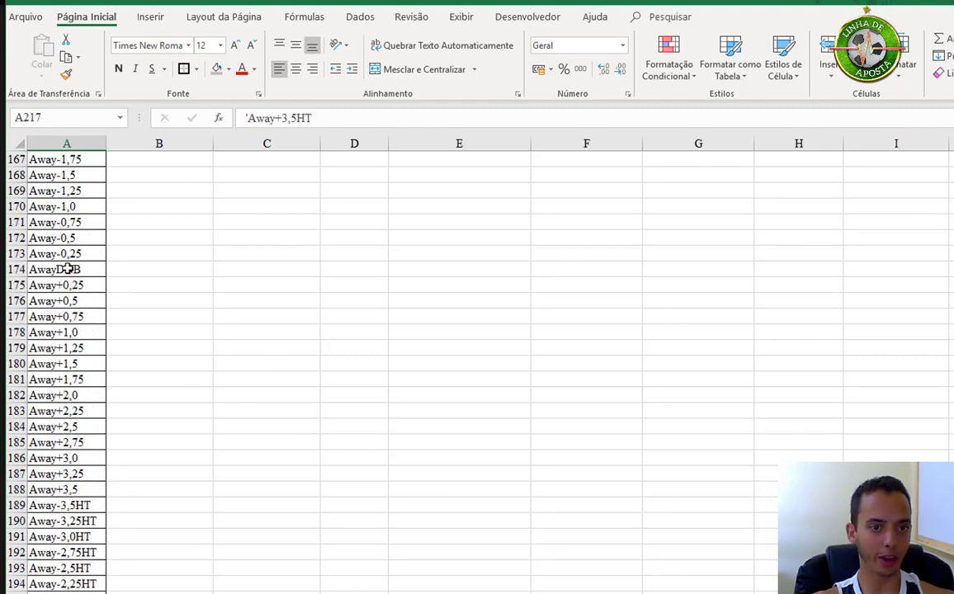
scroll(66, 269, "up", 10)
left_click(66, 270)
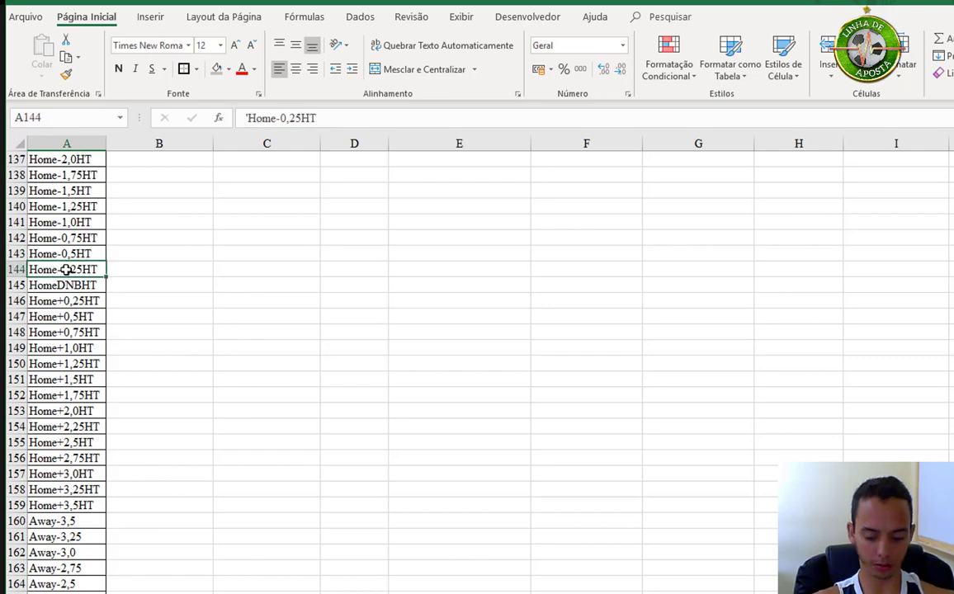
key("ctrl+Home")
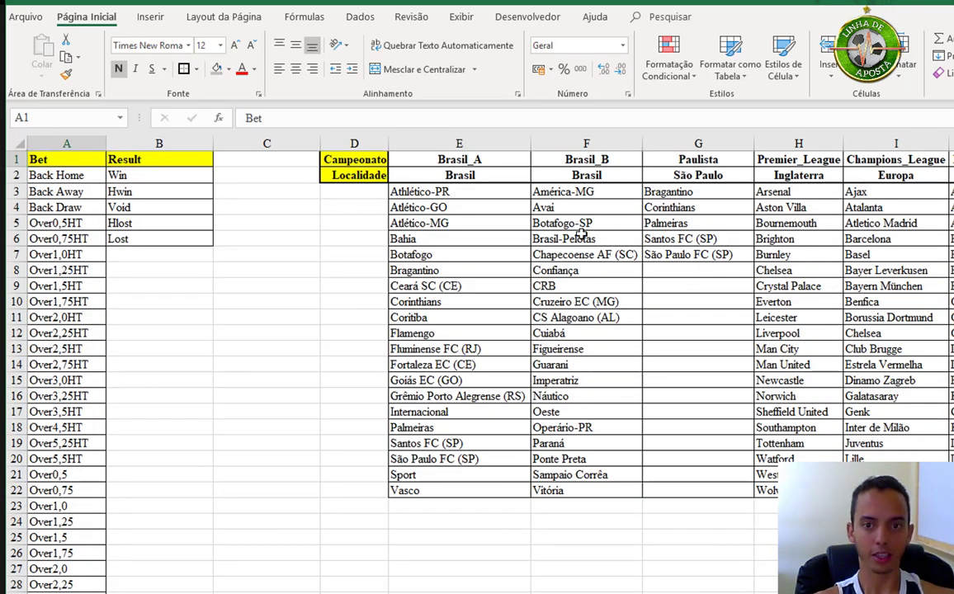
key("ctrl+Page_Up")
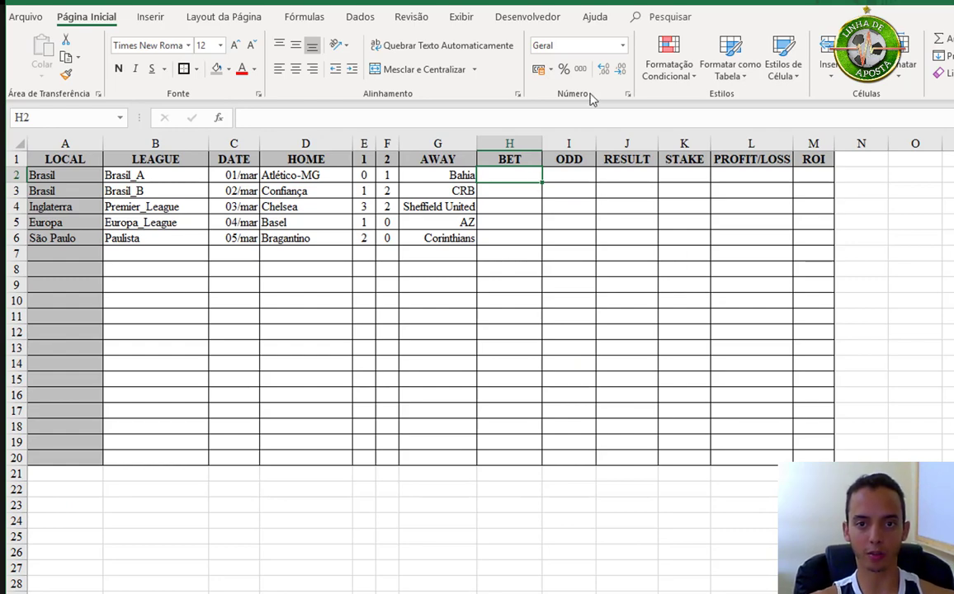
Add a list validation to H2 sourced from the bet types in Dados!$A$2:$A$280.
left_click(360, 17)
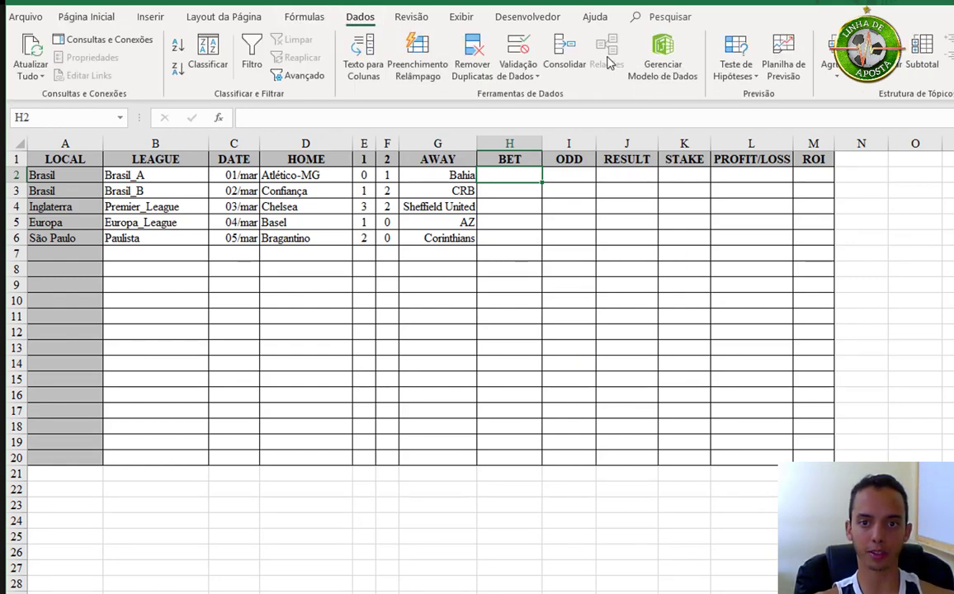
left_click(517, 50)
left_click(640, 383)
left_click(578, 425)
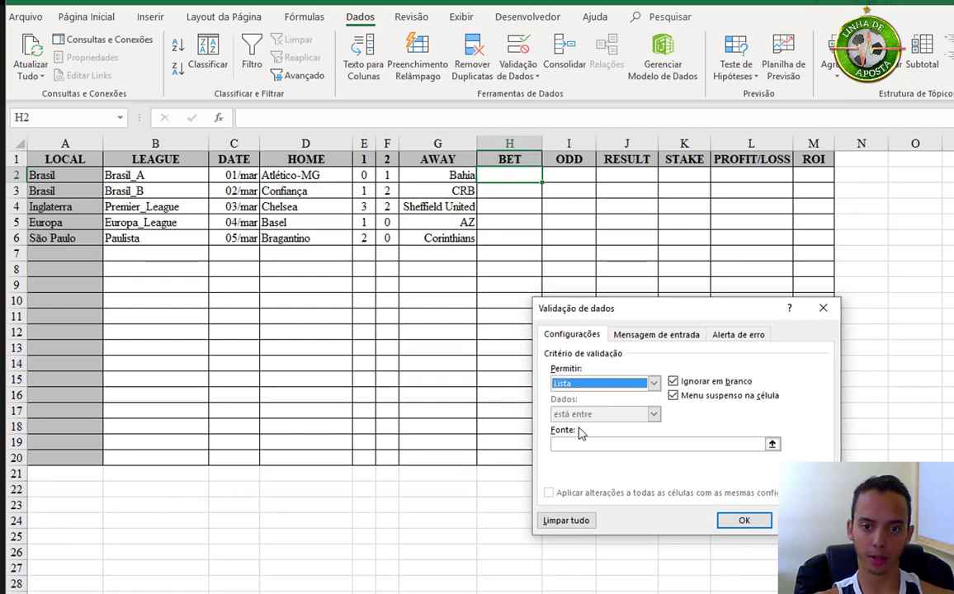
left_click(581, 444)
key("ctrl+Page_Down")
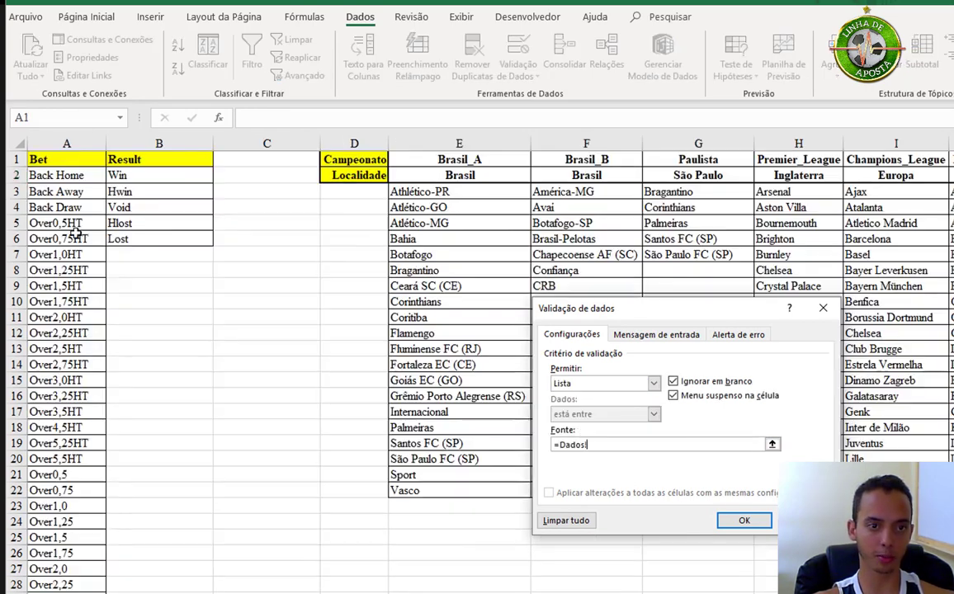
left_click(64, 175)
key("ctrl+shift+Down")
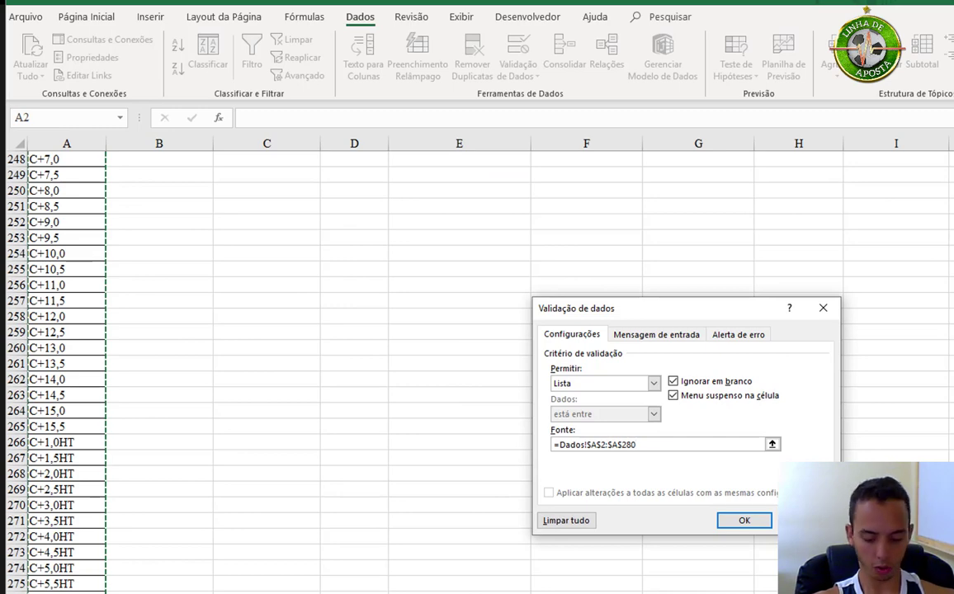
left_click(744, 522)
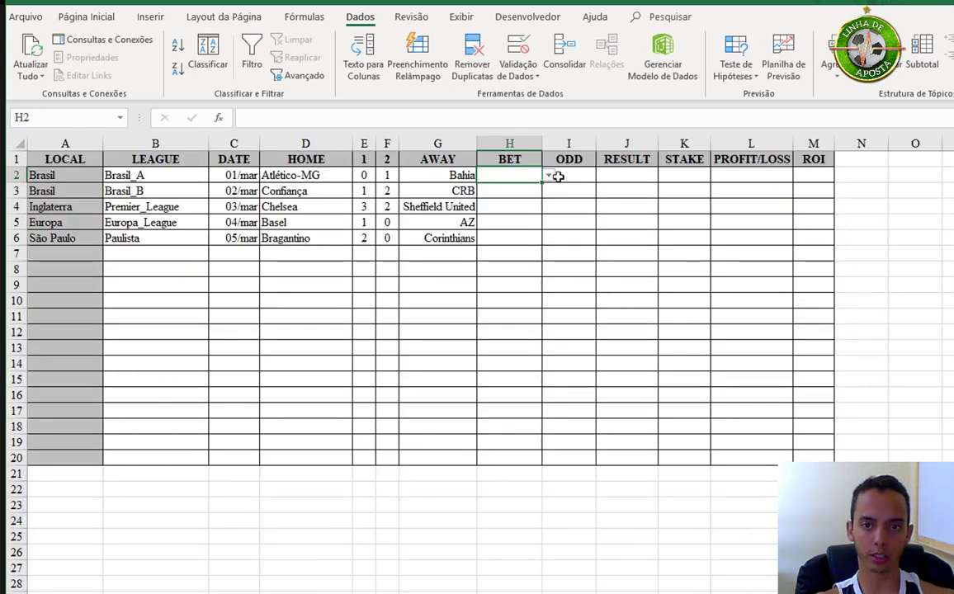
Pick Back Draw for H2 and Over0,75HT for H3, undoing an accidental Back Draw fill-down.
left_click(551, 180)
left_click(528, 204)
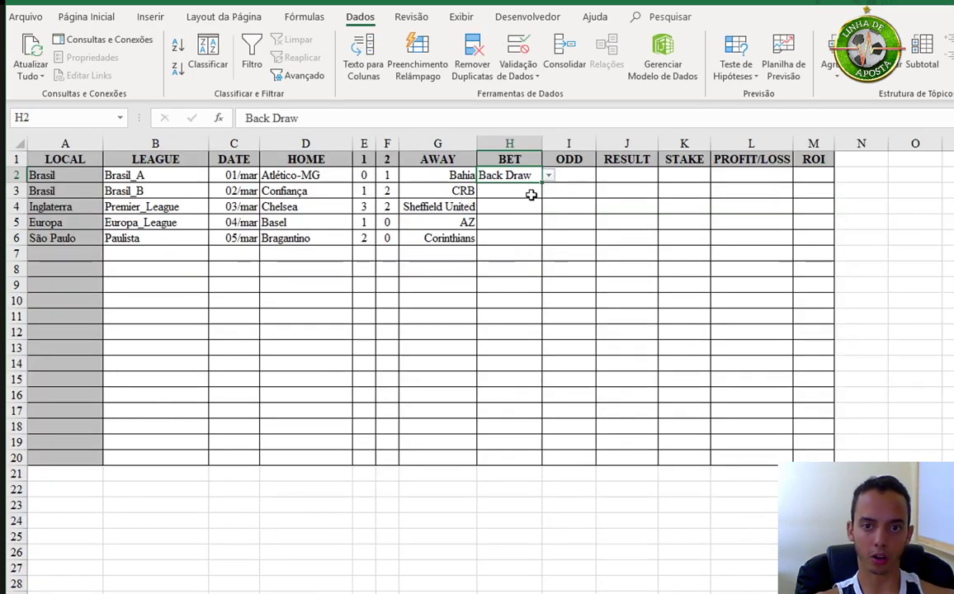
left_click(530, 194)
left_click(538, 180)
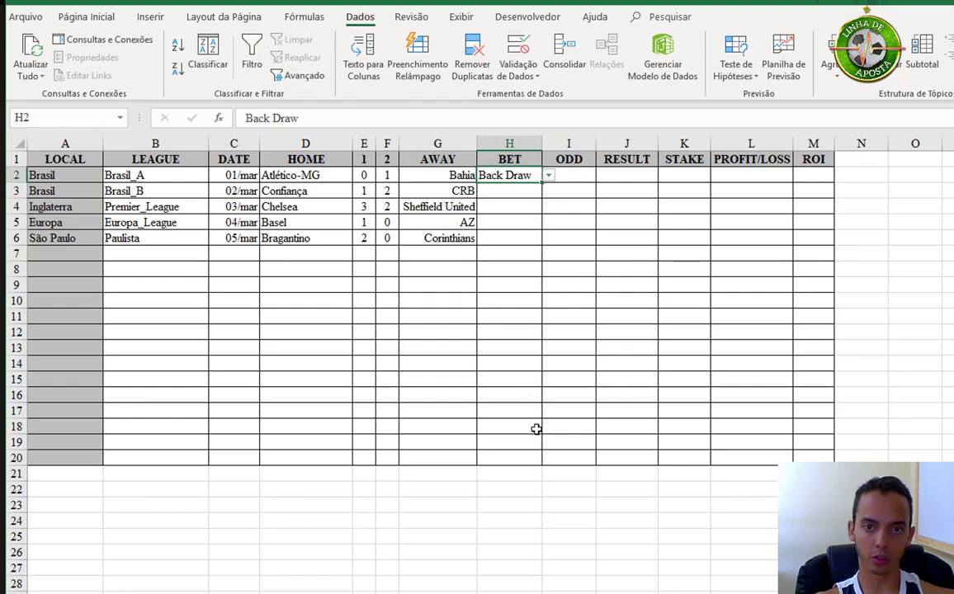
left_click(524, 454, "shift")
key("ctrl+d")
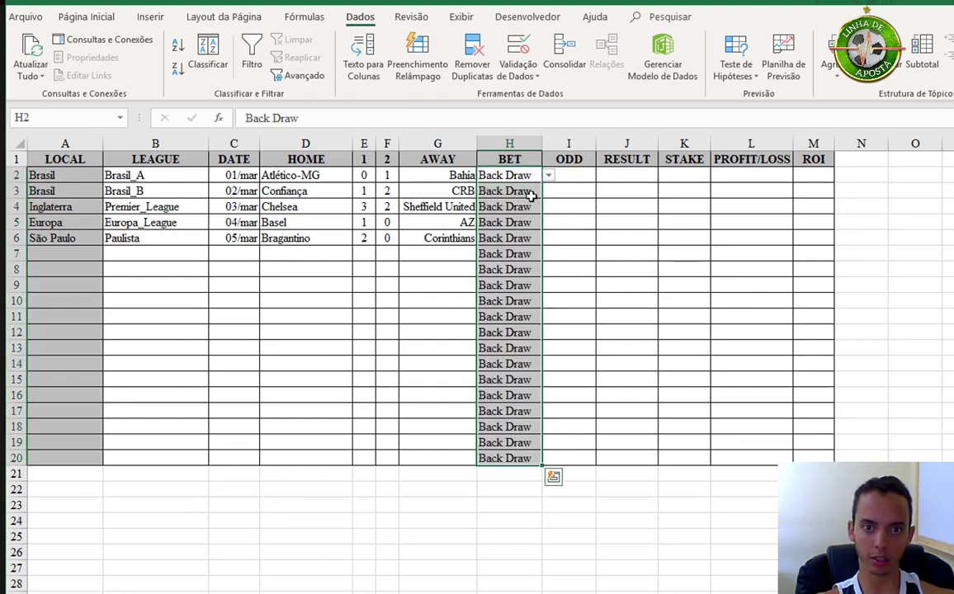
left_click(533, 195)
key("ctrl+z")
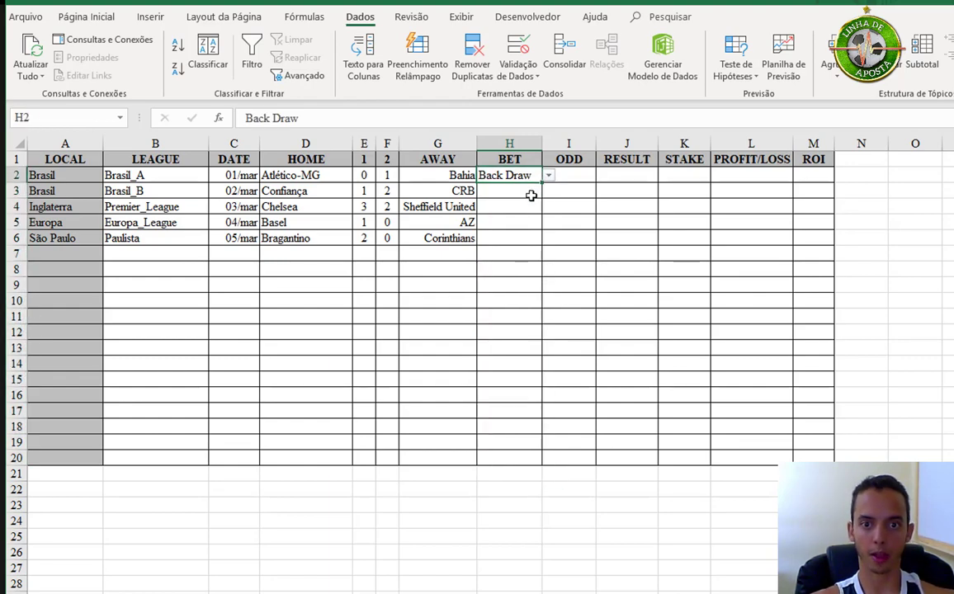
left_click(533, 193)
left_click(549, 192)
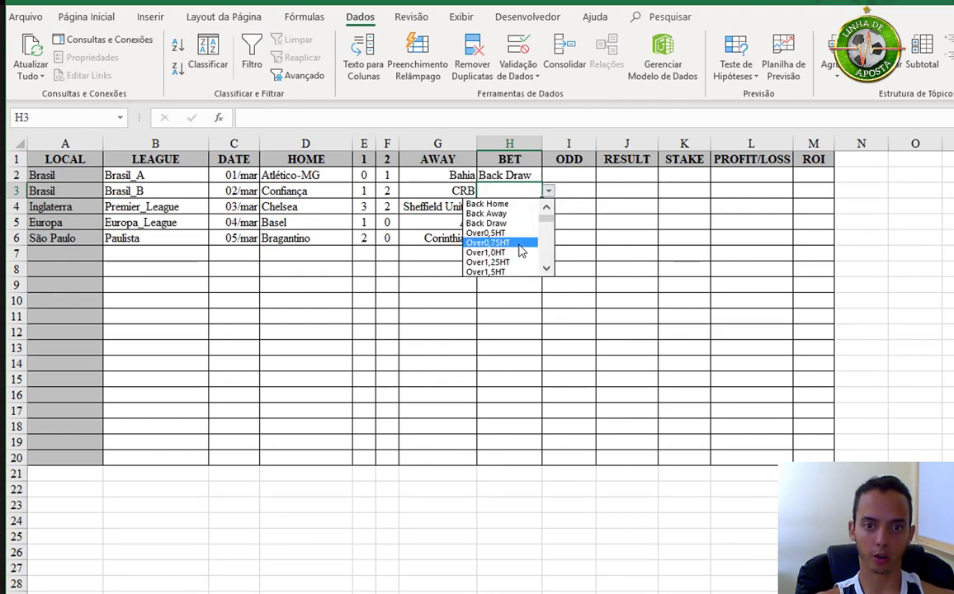
left_click(518, 243)
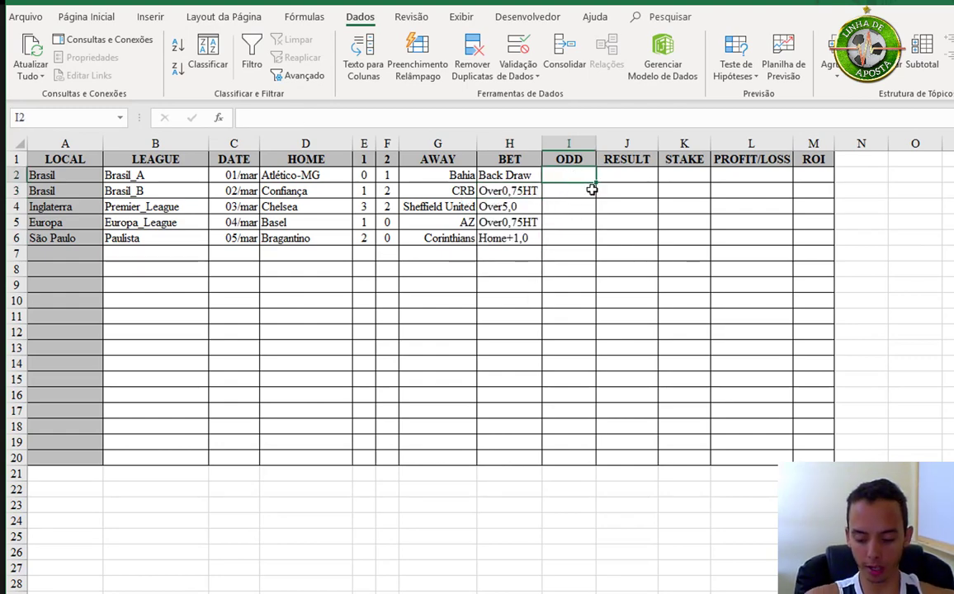
Enter the odds 1,8, 2, 1,34, 1,9 and 2,2 in I2:I6.
type("1,8")
key("Return")
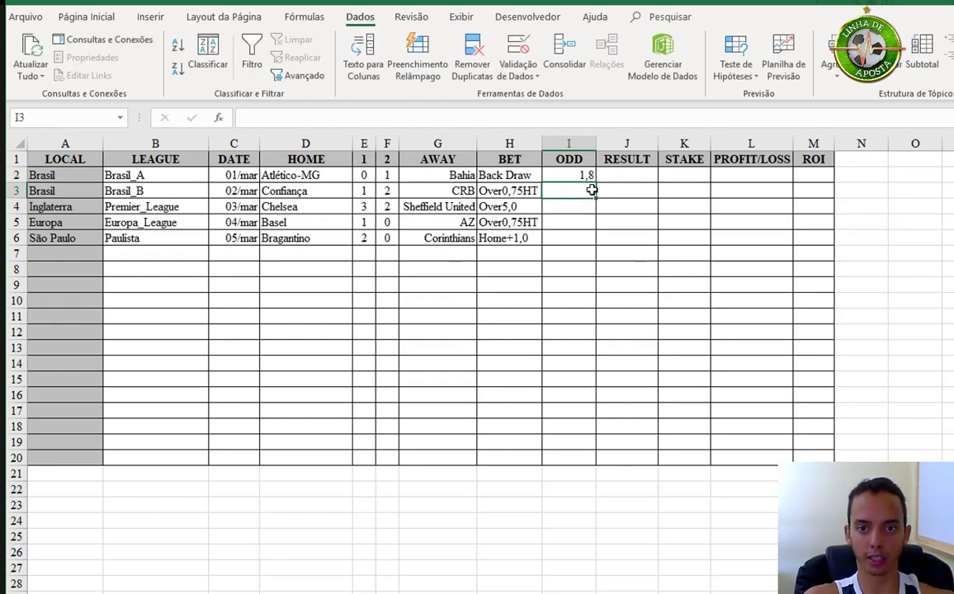
type("2")
key("Return")
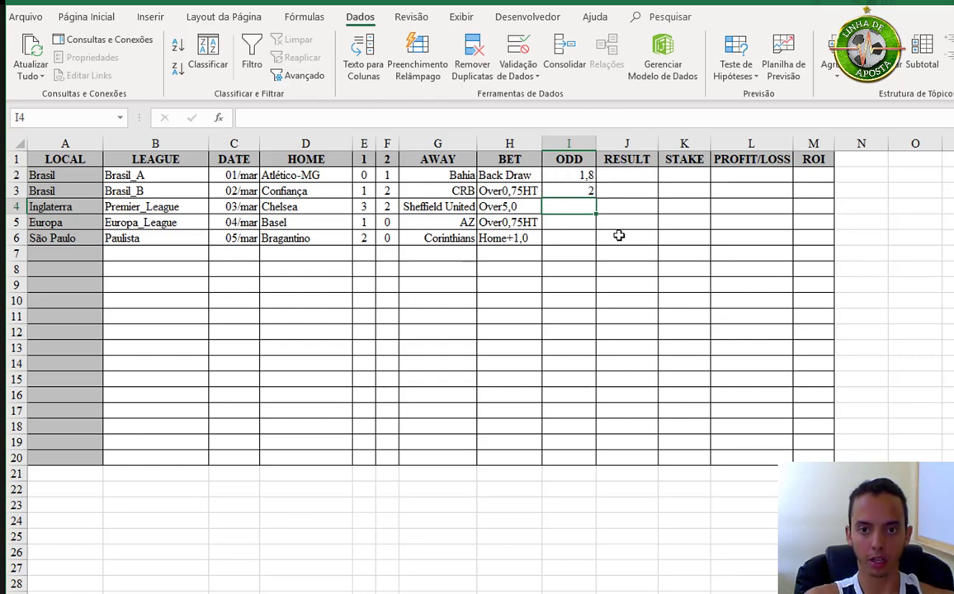
type("1,34")
key("Return")
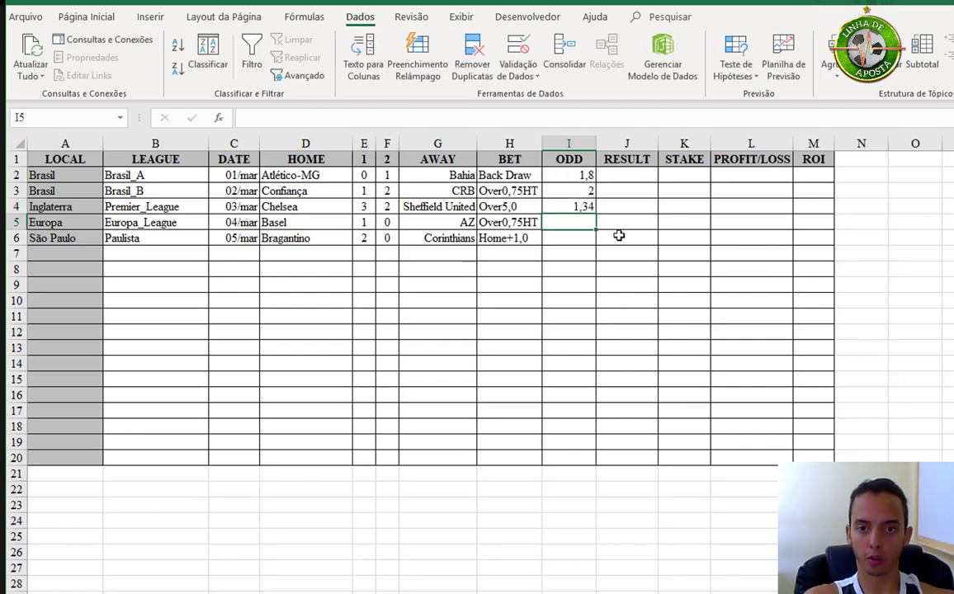
type("1,9")
key("Return")
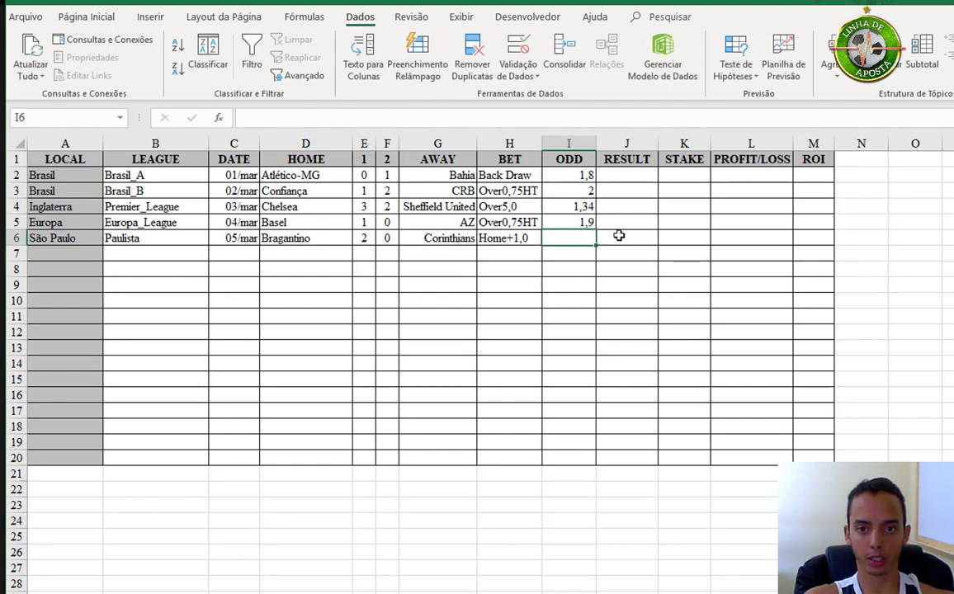
type("2,")
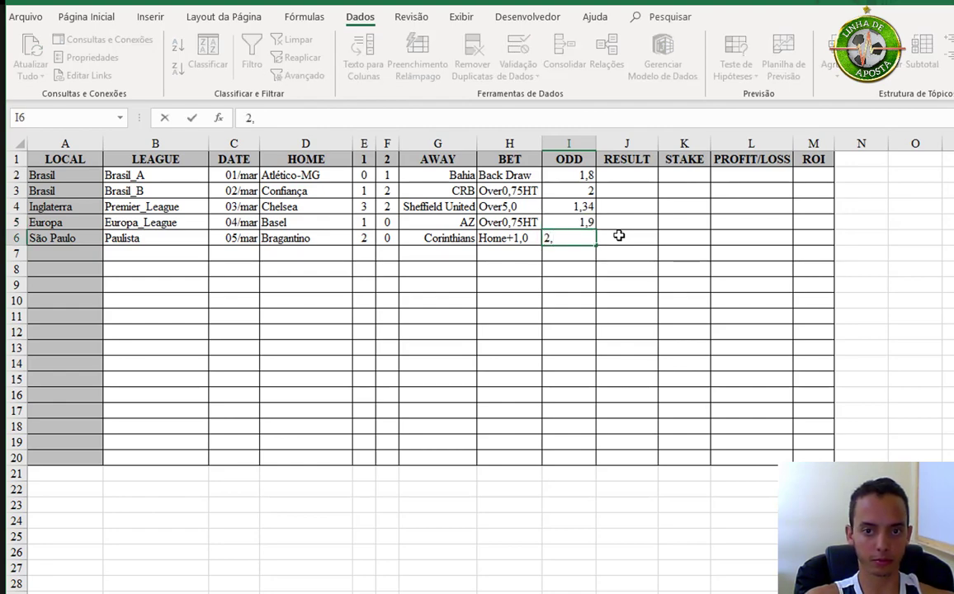
type("2")
key("Up")
key("Up")
key("Right")
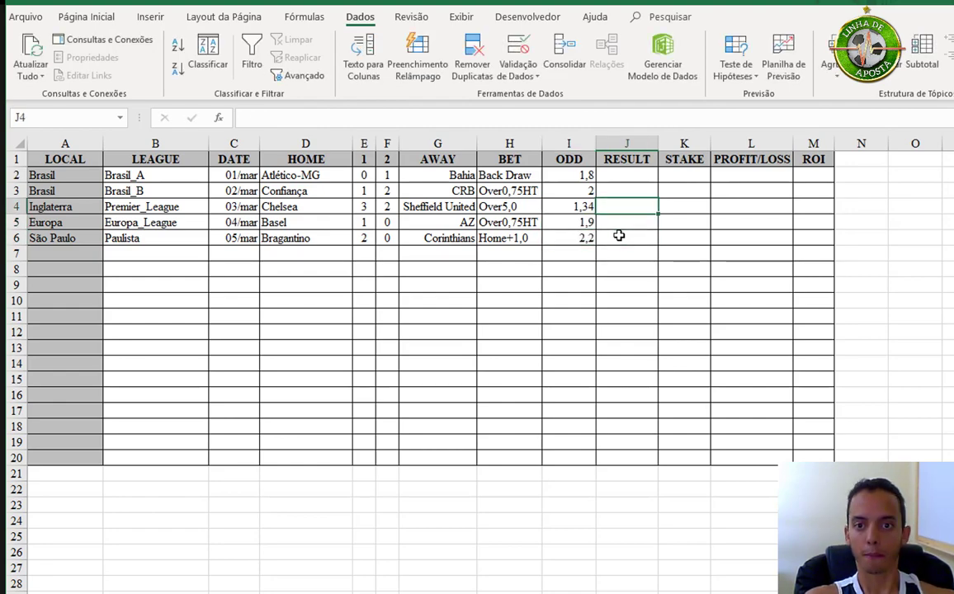
key("Up")
key("Up")
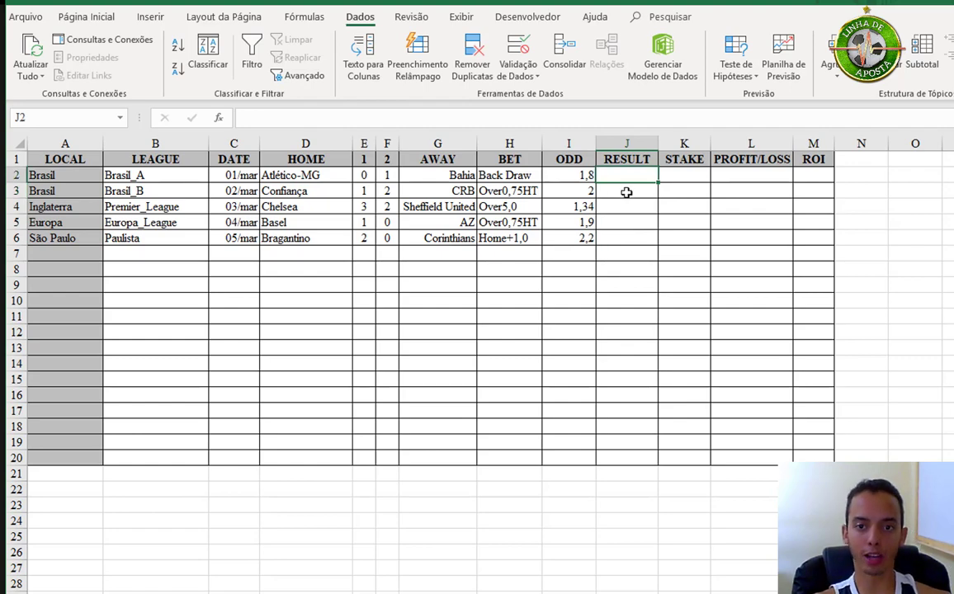
Give J2 a list validation sourced from the result options in Dados!$B$2:$B$6.
left_click(517, 50)
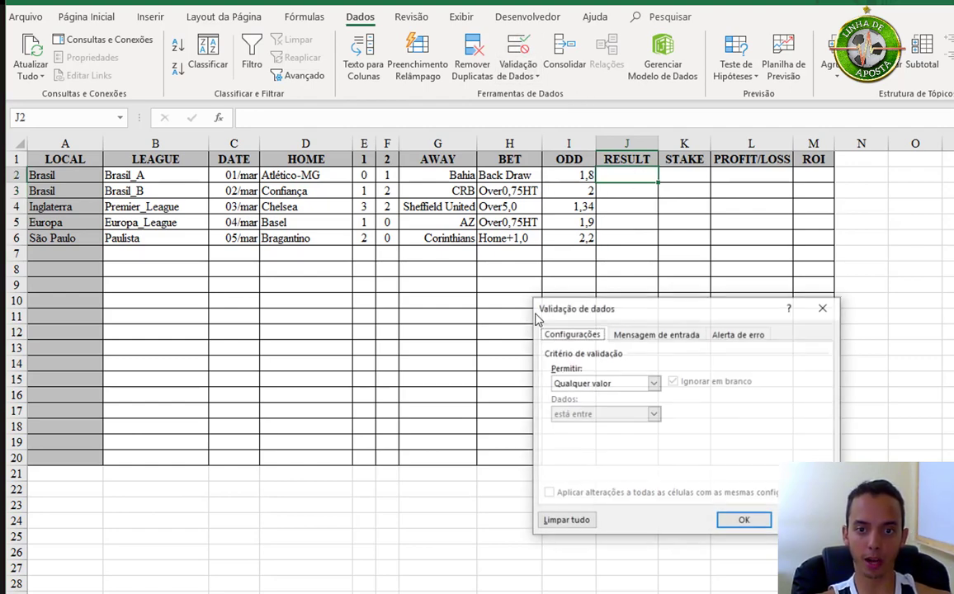
left_click(591, 384)
left_click(591, 426)
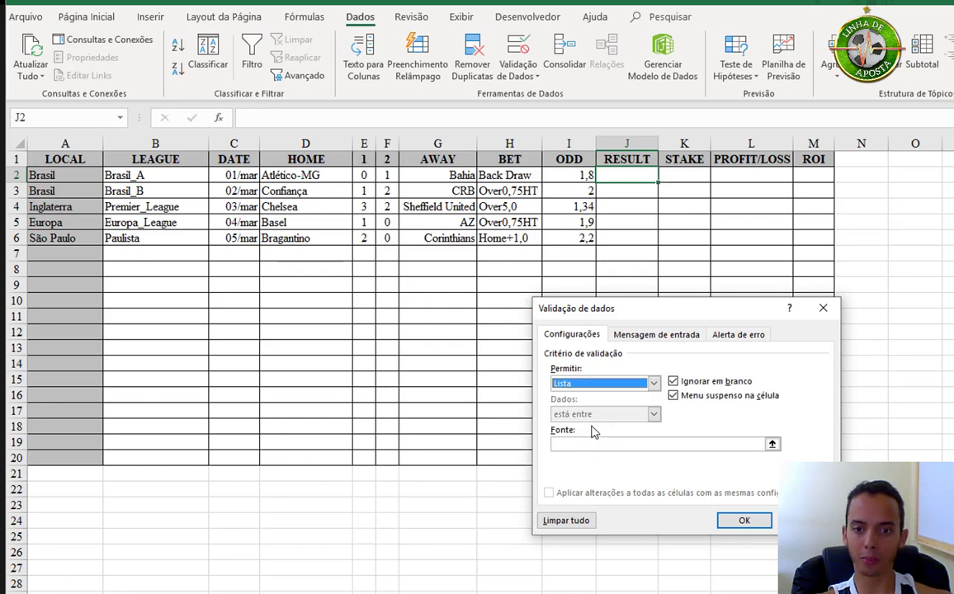
left_click(594, 444)
type("=Dados!")
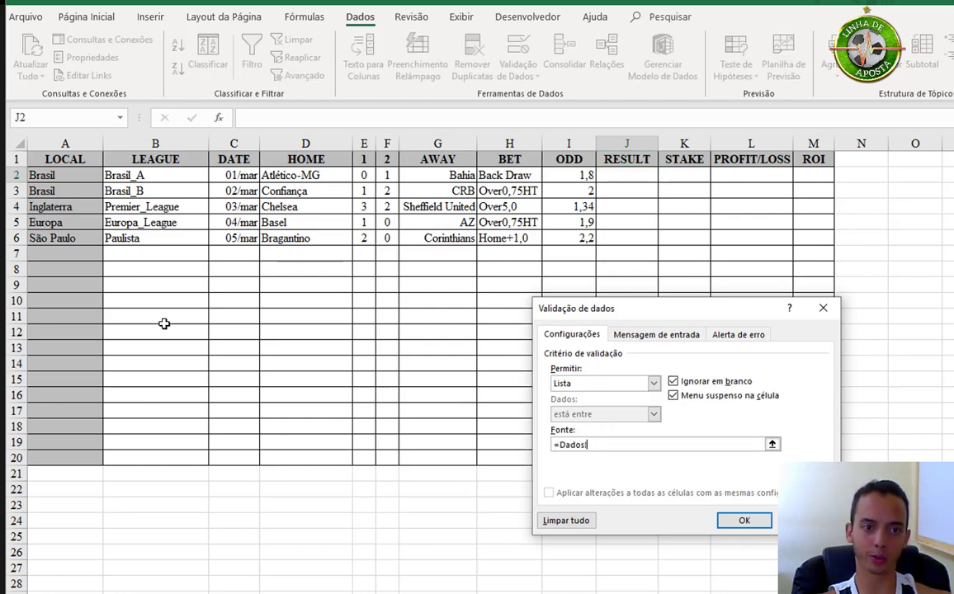
left_click(155, 235)
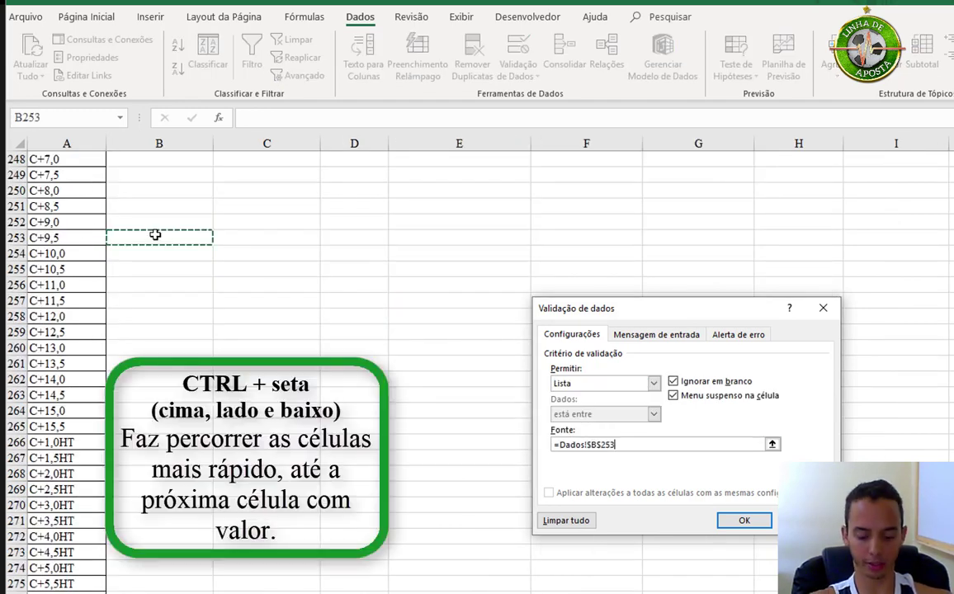
left_click_drag(152, 176, 146, 237)
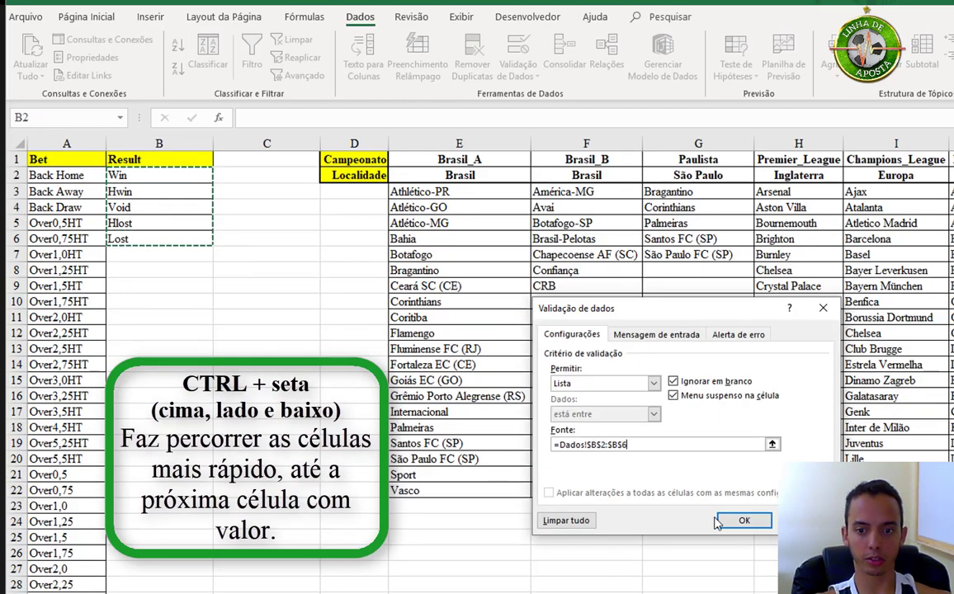
left_click(742, 521)
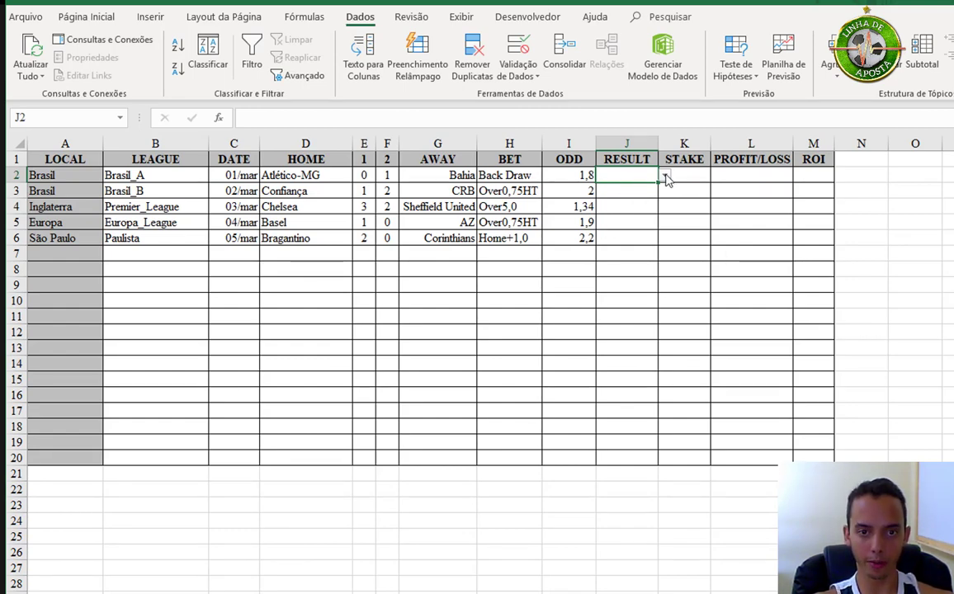
Set J2's result to Lost and enter a stake of 1 in K2.
left_click(665, 177)
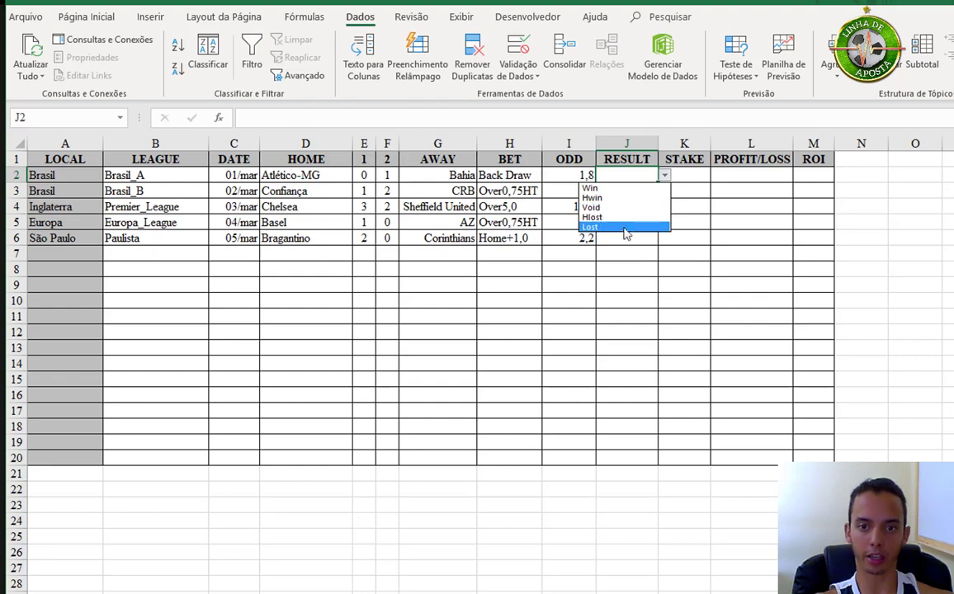
left_click(625, 231)
type("1")
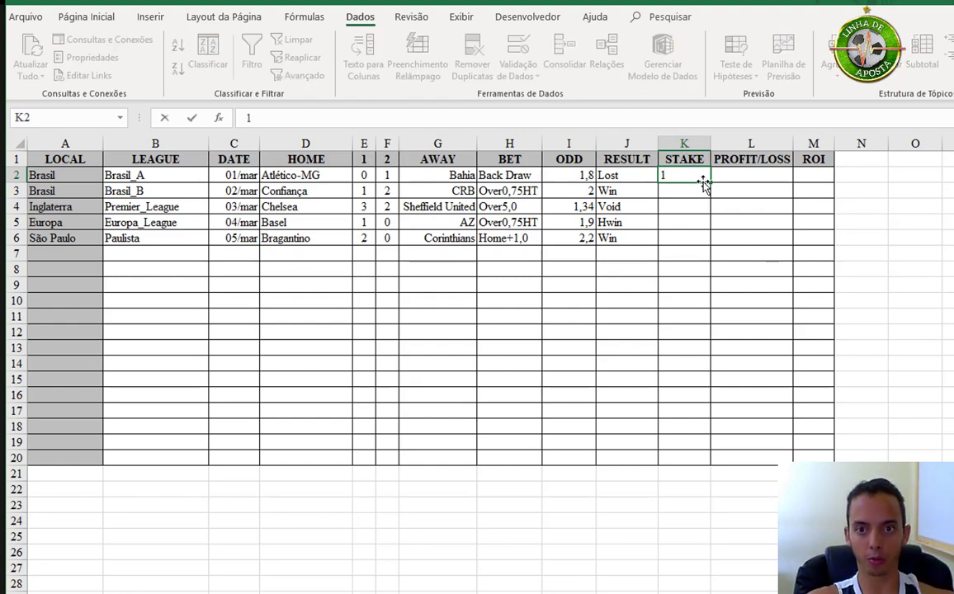
key("Return")
Enter the stakes 1,5, 0,5, 0,5 and 1,5 in K3:K6.
type("1,5")
key("Return")
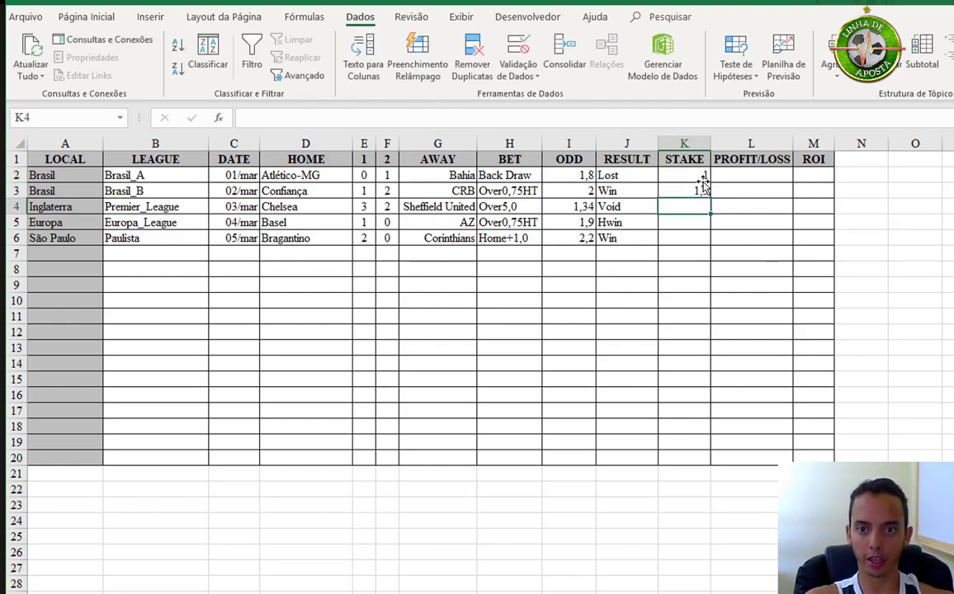
type("0,5")
key("Return")
type("0,5")
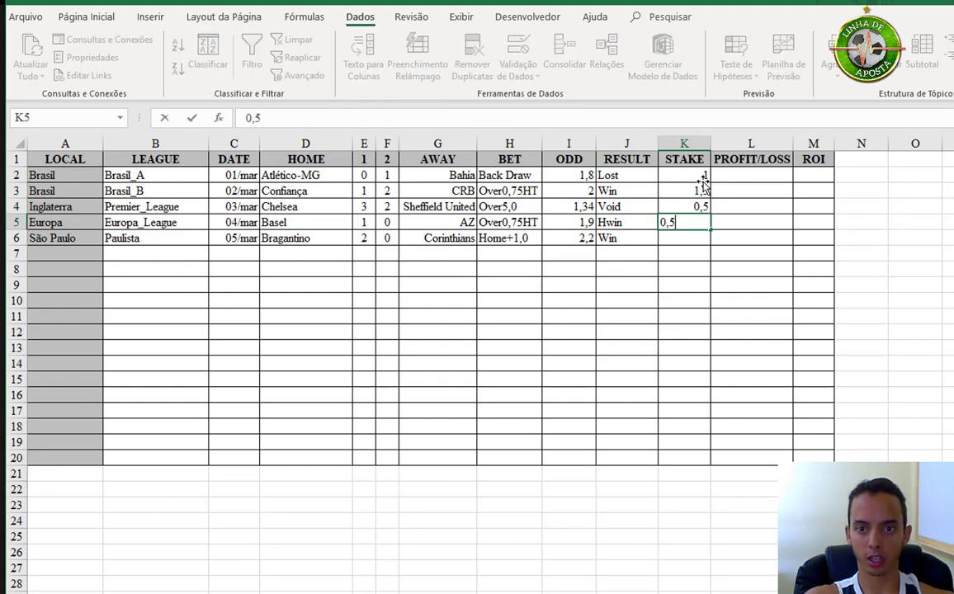
key("Return")
type("1,")
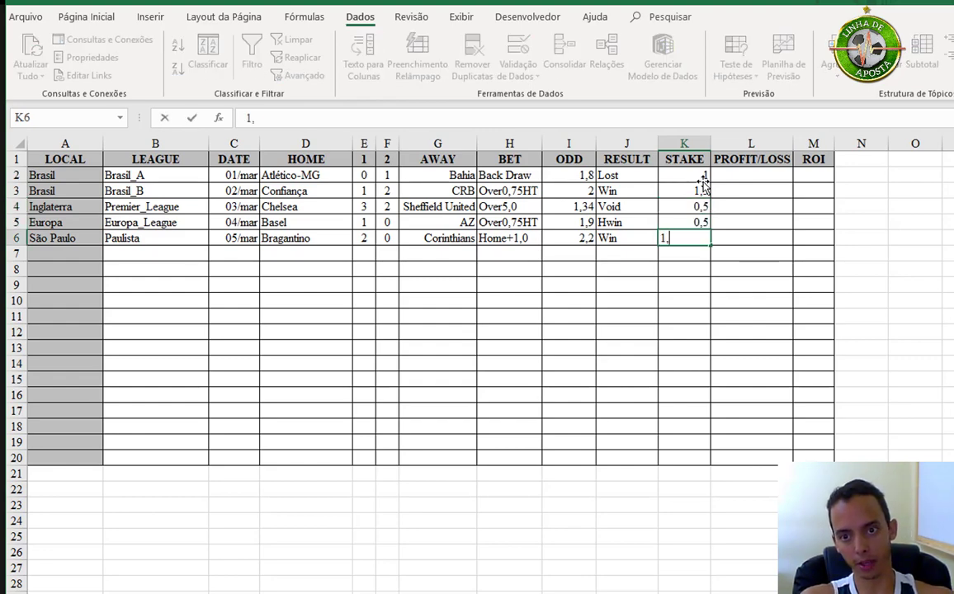
type("5")
key("ctrl+Return")
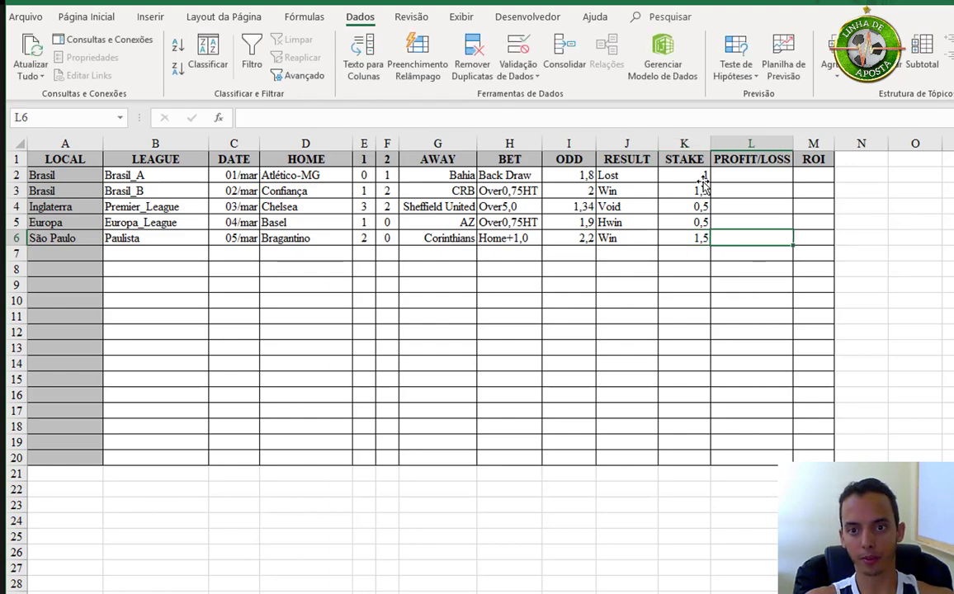
left_click_drag(697, 177, 701, 238)
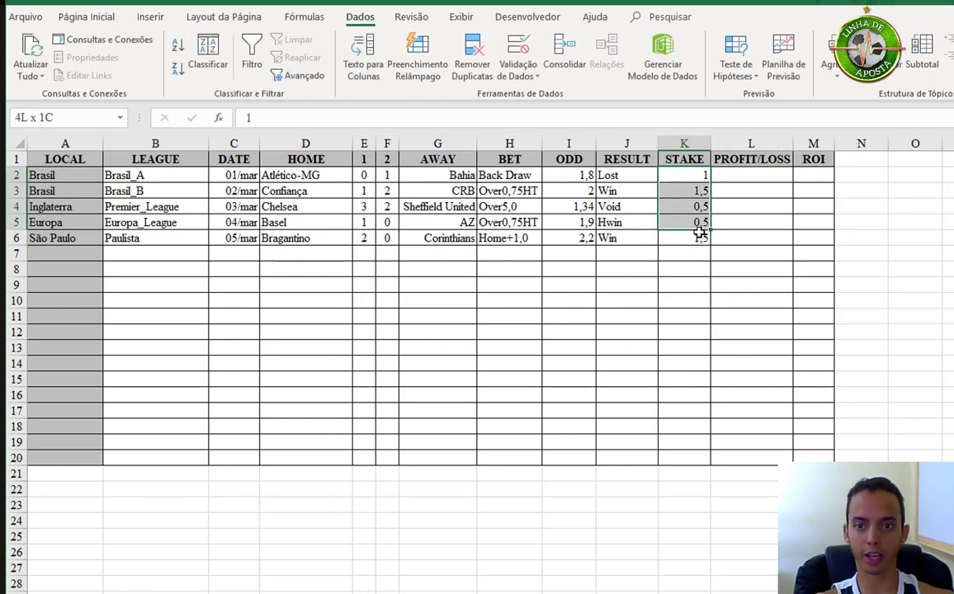
left_click(690, 175)
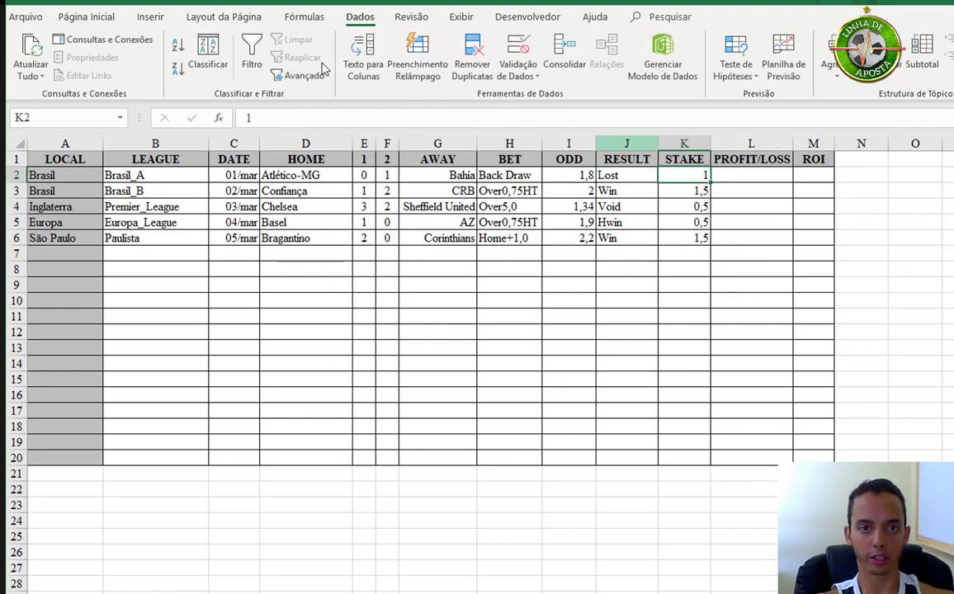
Try a currency format and 100 in K2, undo both, and widen column K slightly.
left_click(90, 16)
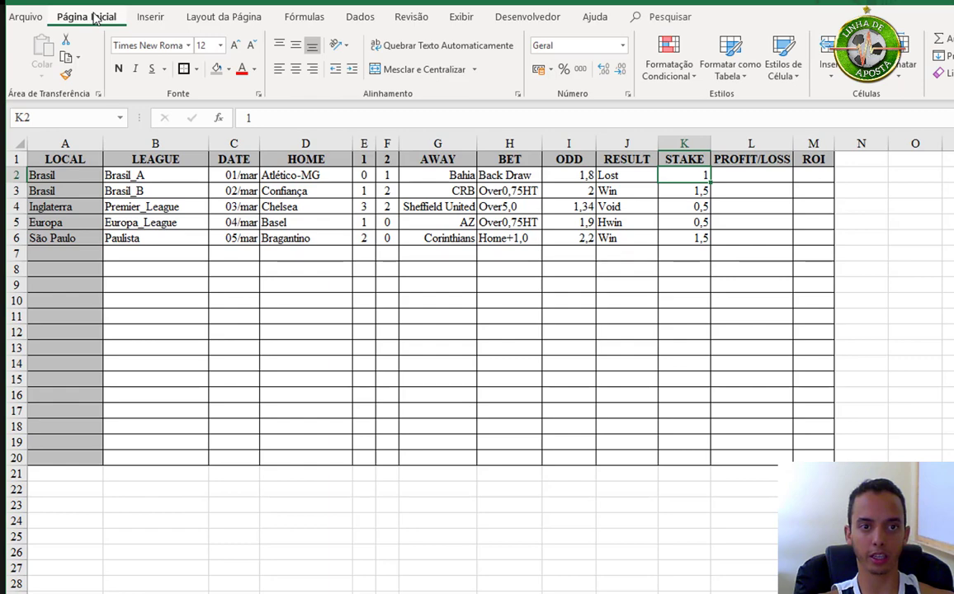
left_click(539, 73)
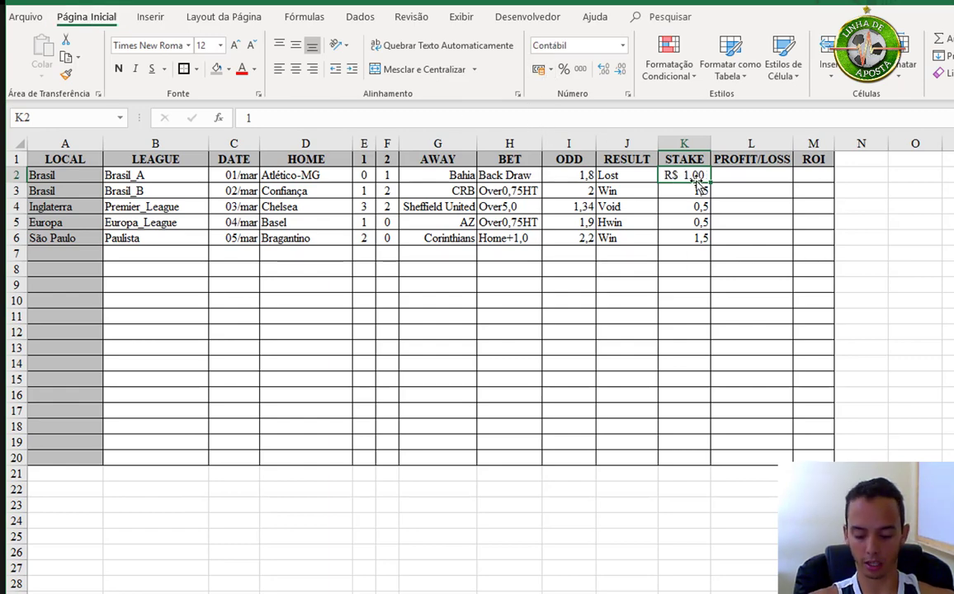
type("100")
key("Return")
left_click(699, 177)
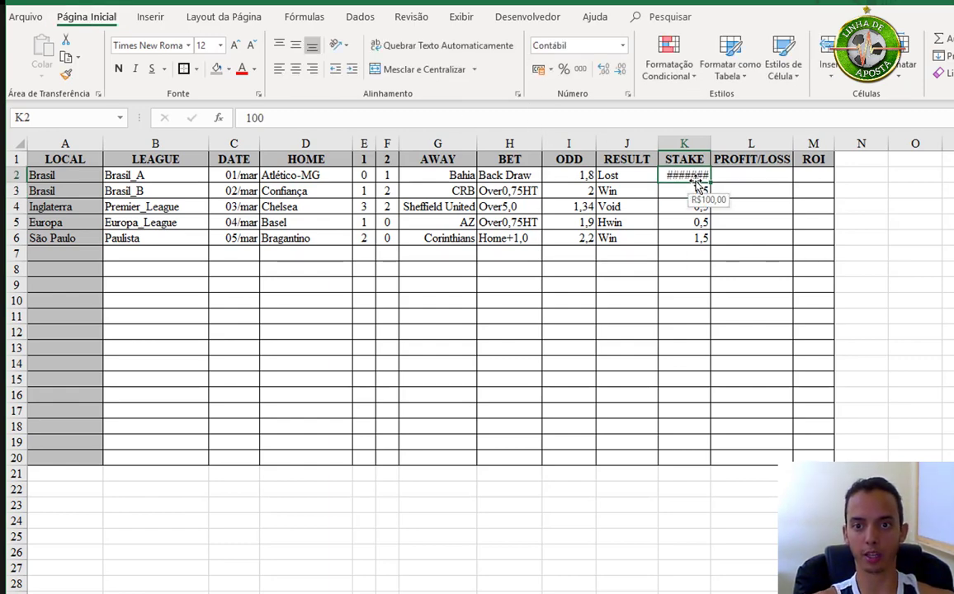
double_click(711, 140)
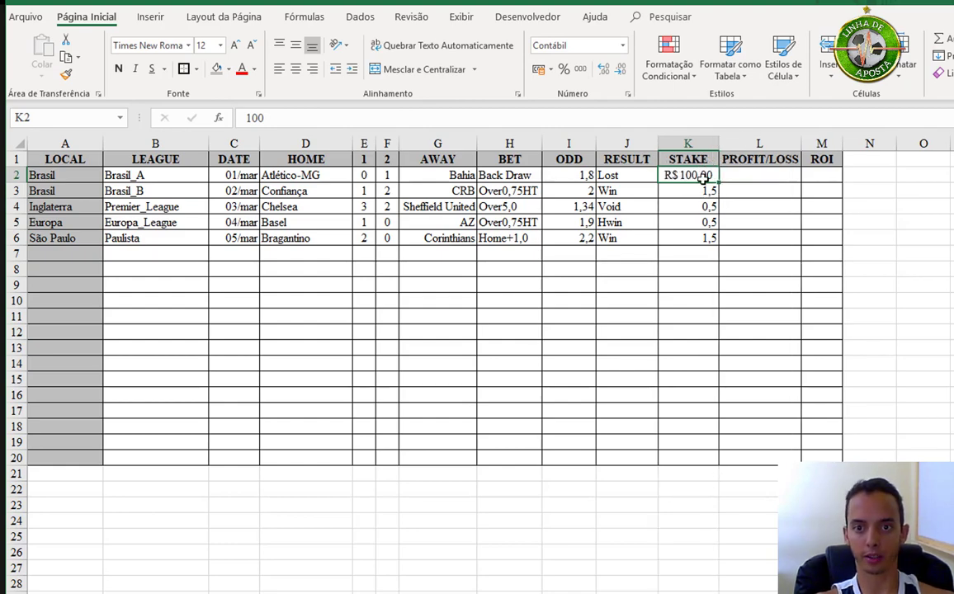
key("ctrl+z")
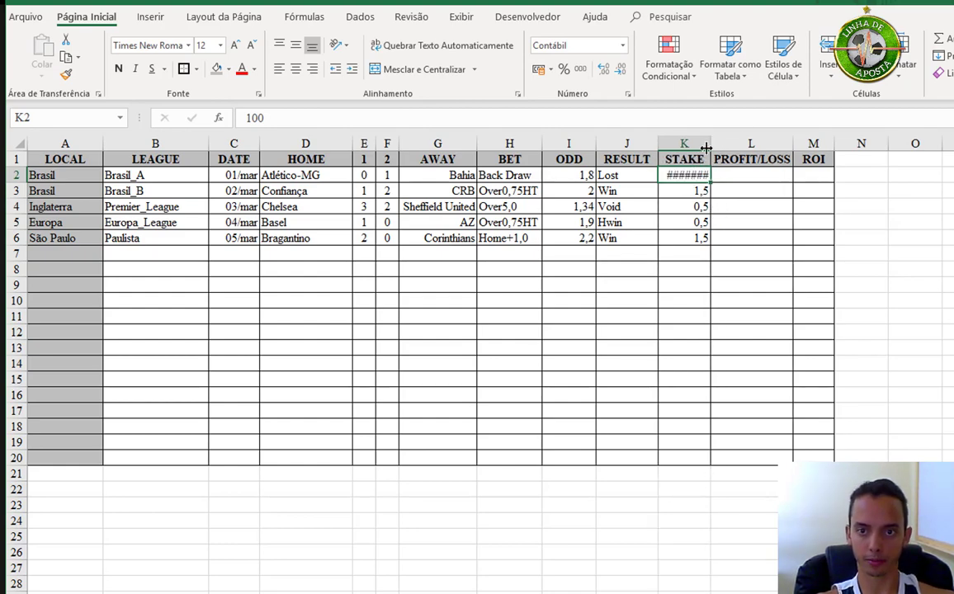
key("ctrl+z")
key("ctrl+z")
left_click_drag(711, 144, 716, 144)
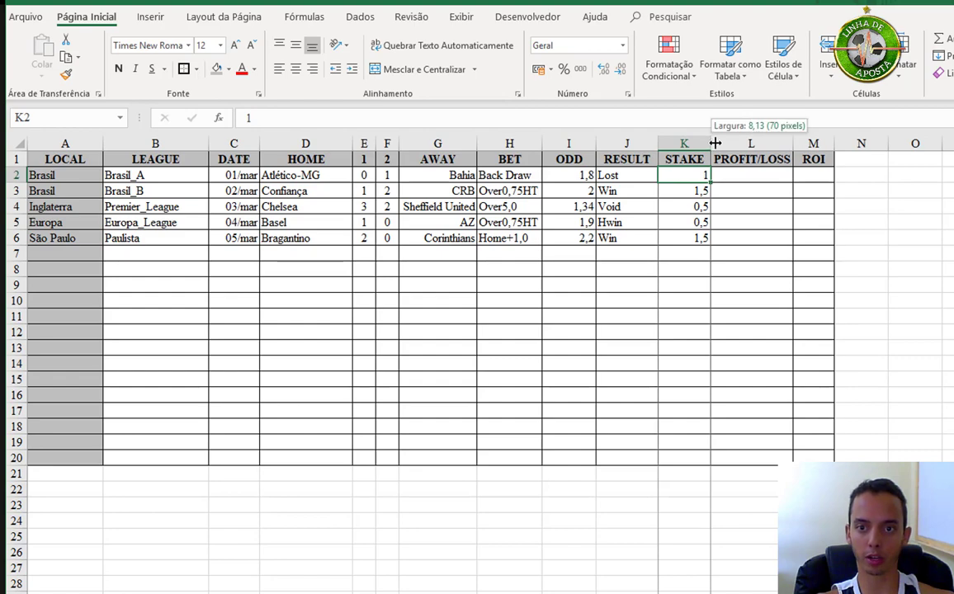
left_click(731, 177)
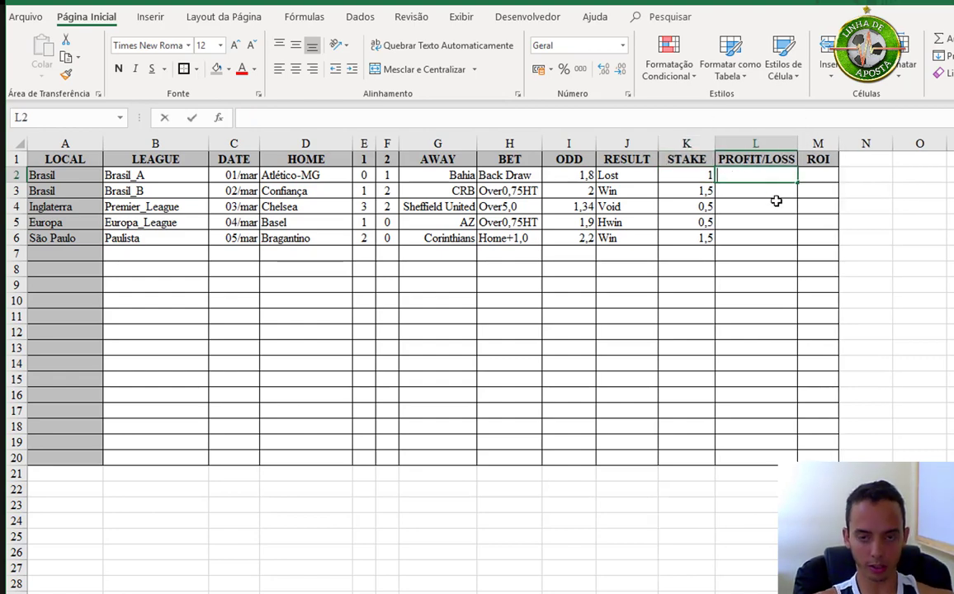
Review the L2 profit/loss formula's empty-result zero and Win (I2-1) conditions.
type("=")
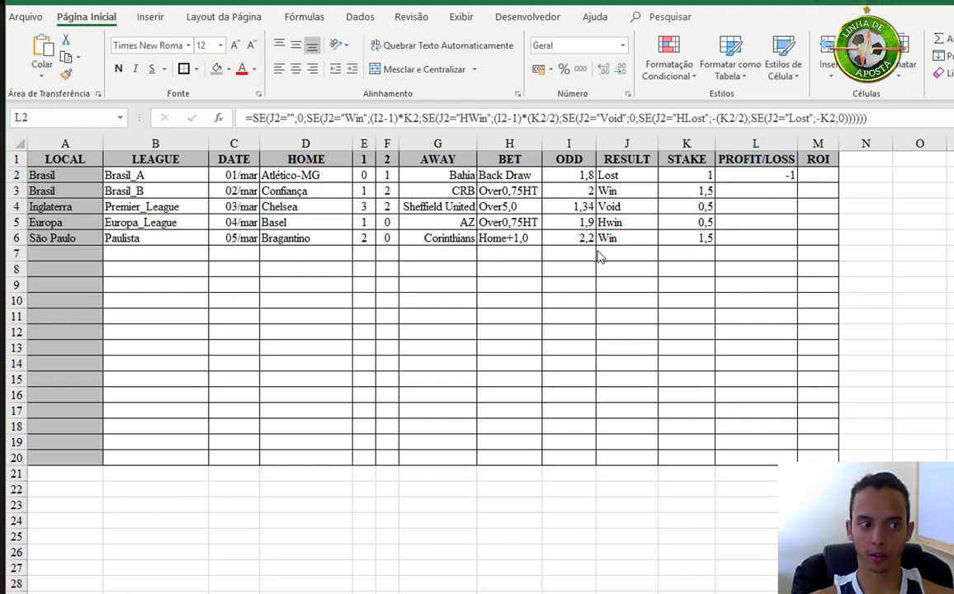
left_click(752, 175)
left_click(895, 115)
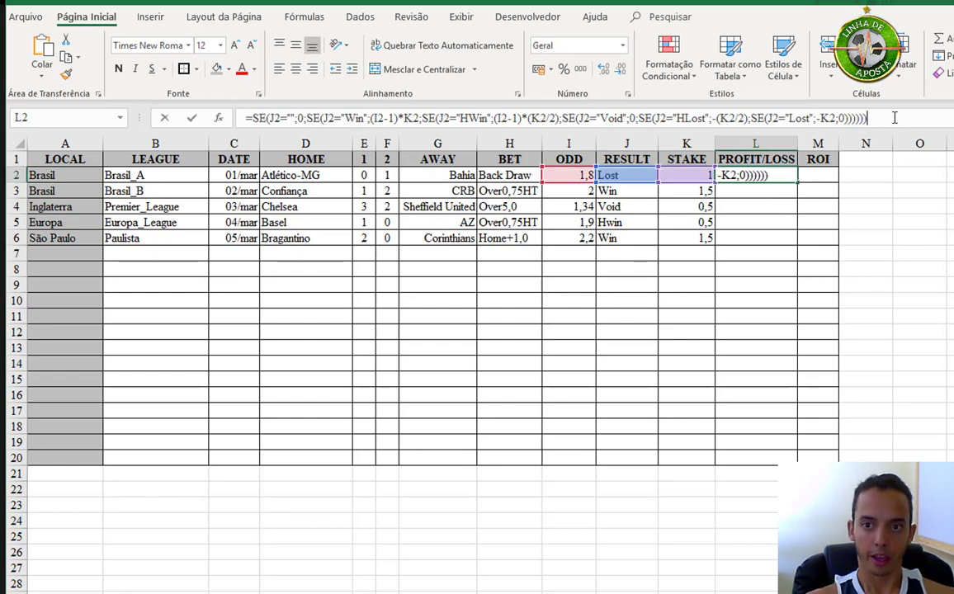
left_click(290, 117)
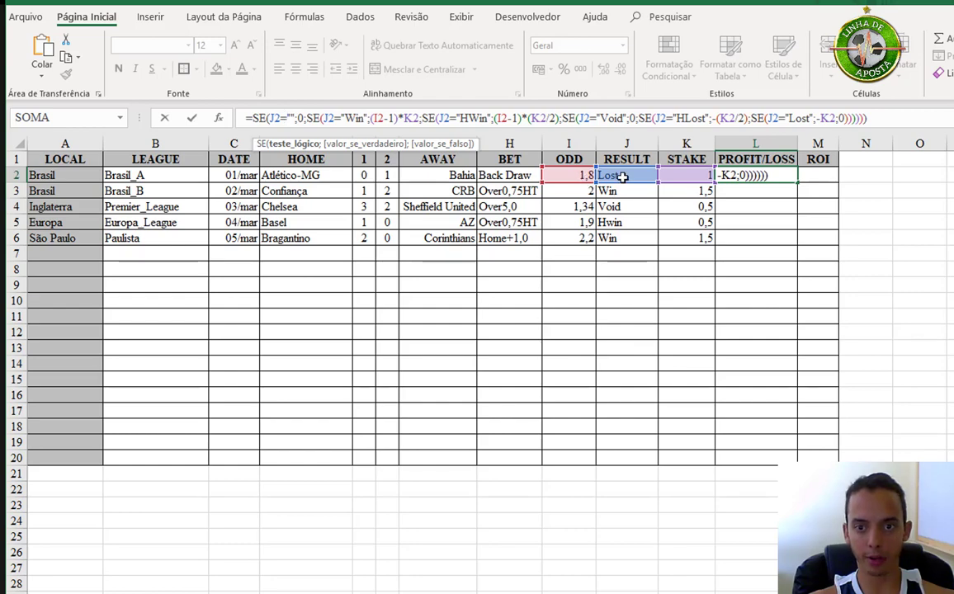
left_click(301, 118)
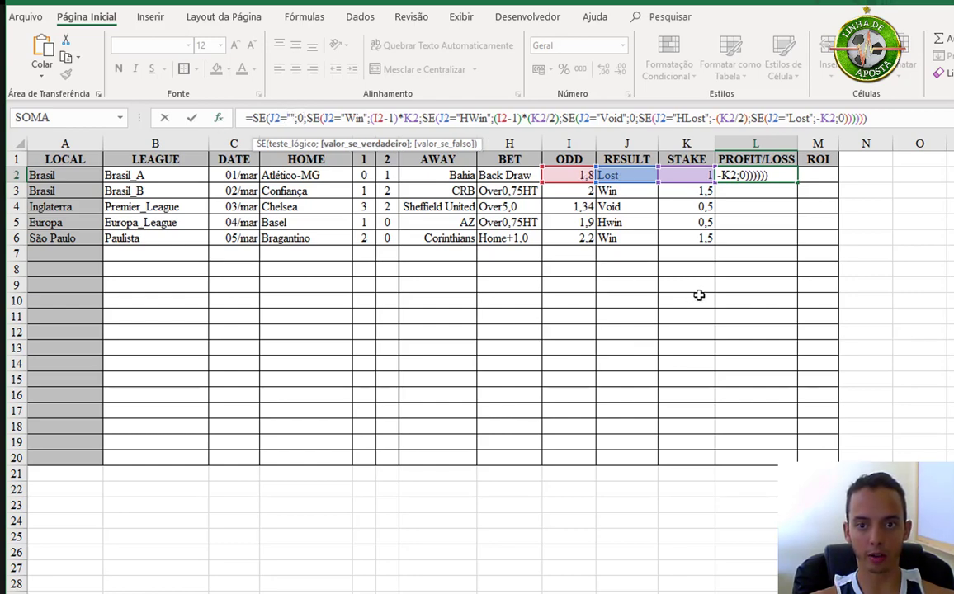
left_click(324, 117)
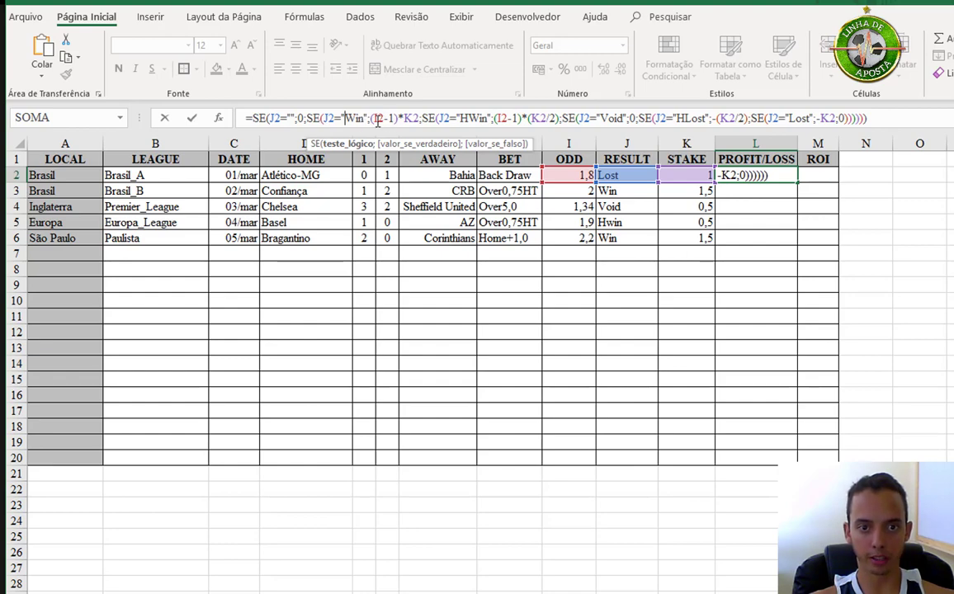
left_click_drag(375, 118, 388, 120)
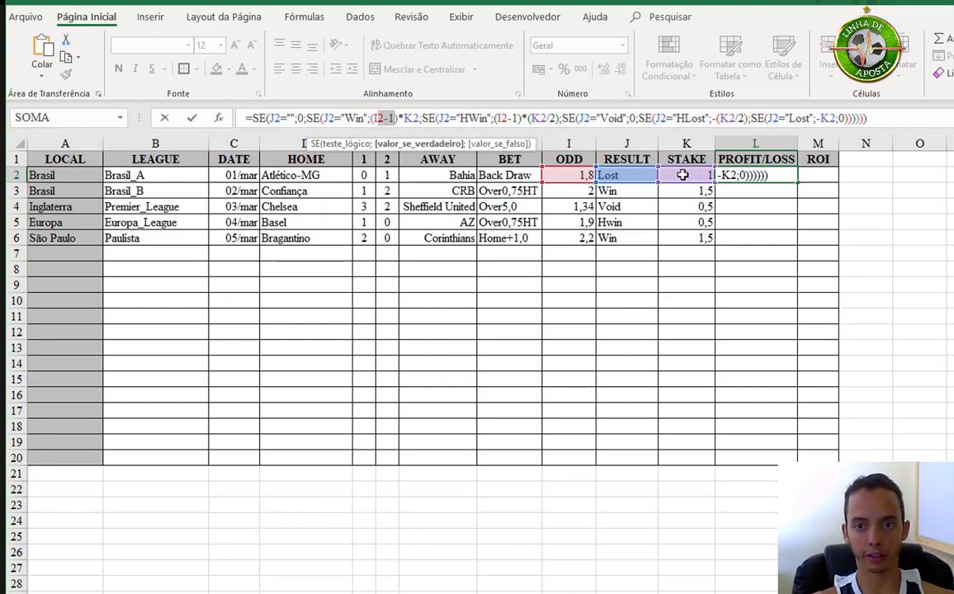
Make the HLost term -(K2/2) and commit the L2 formula, which returns -1.
left_click(460, 118)
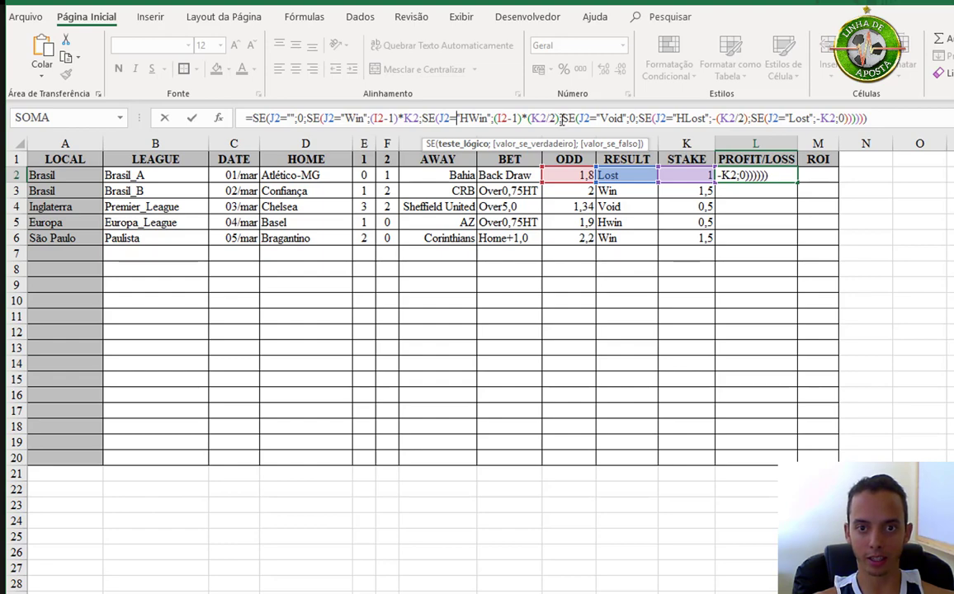
left_click(607, 119)
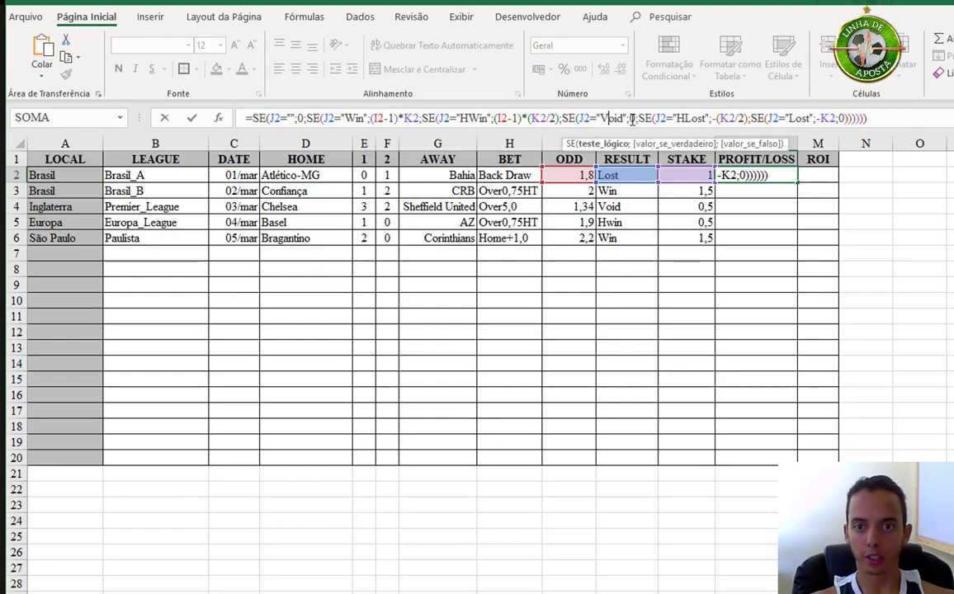
type(";")
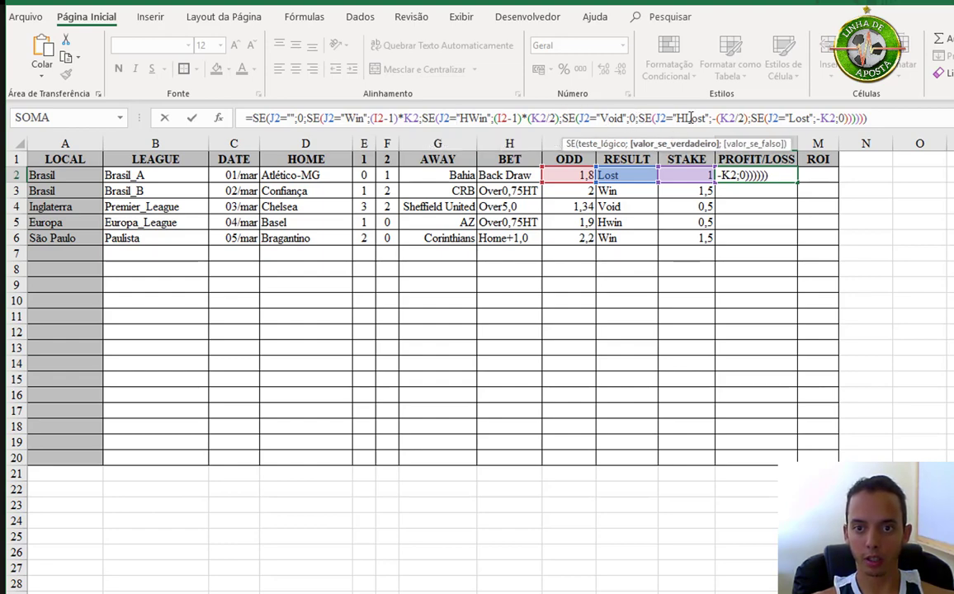
left_click(691, 119)
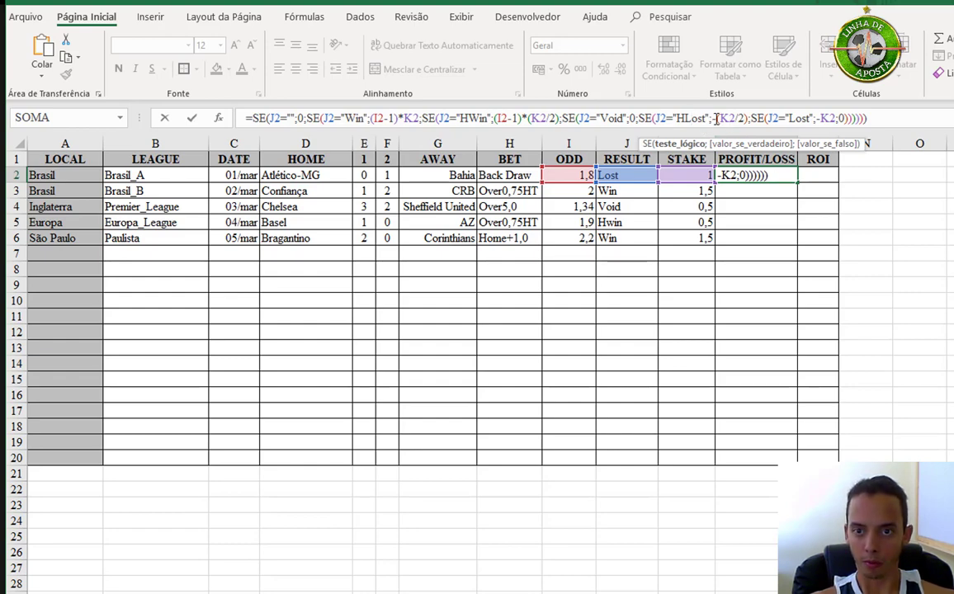
left_click(725, 118)
type("(")
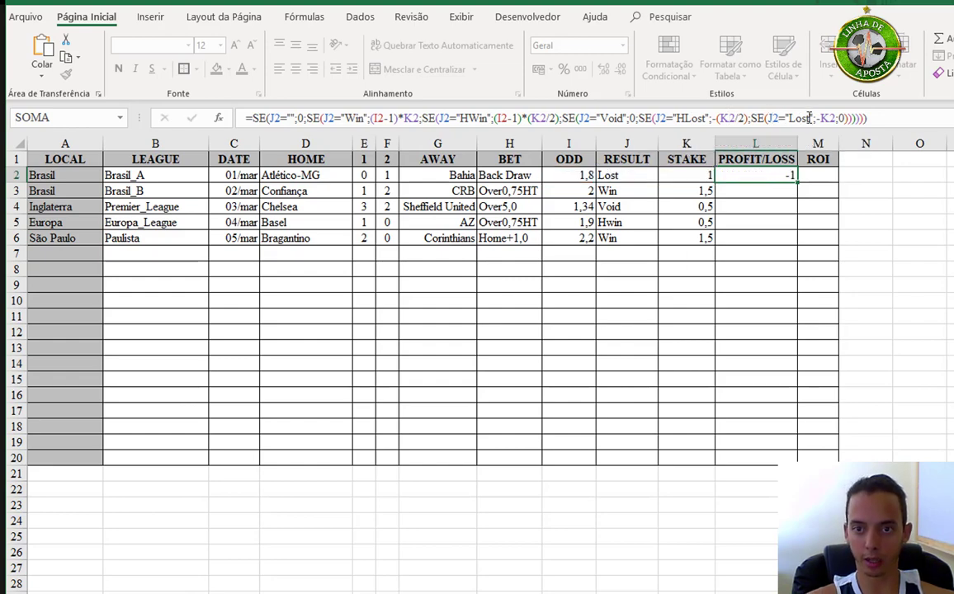
key("Return")
left_click(749, 456)
Fill the profit/loss formula down L2:L20 with Ctrl+D and check the Void result in L4.
left_click_drag(743, 216, 748, 177)
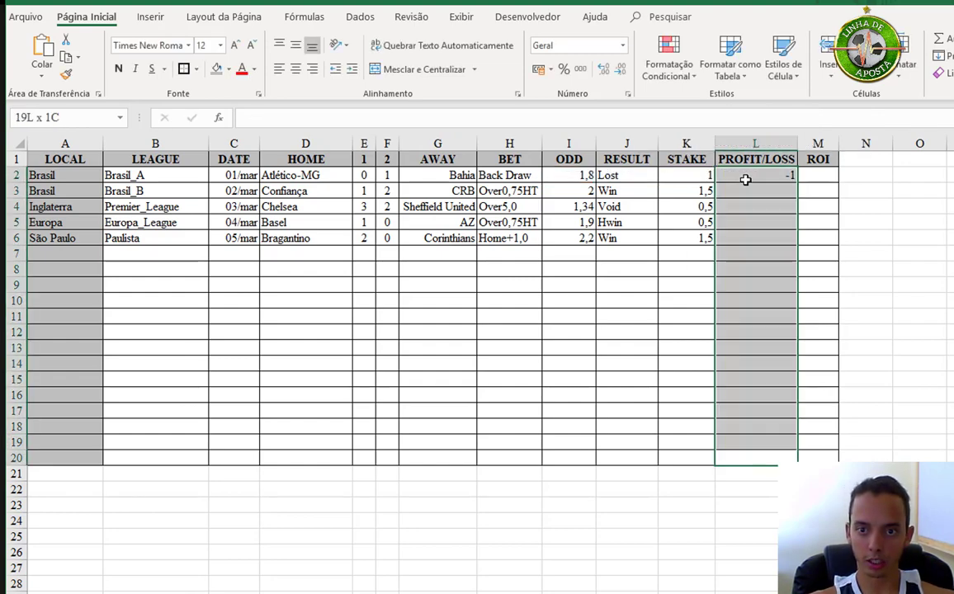
key("ctrl+d")
left_click(763, 271)
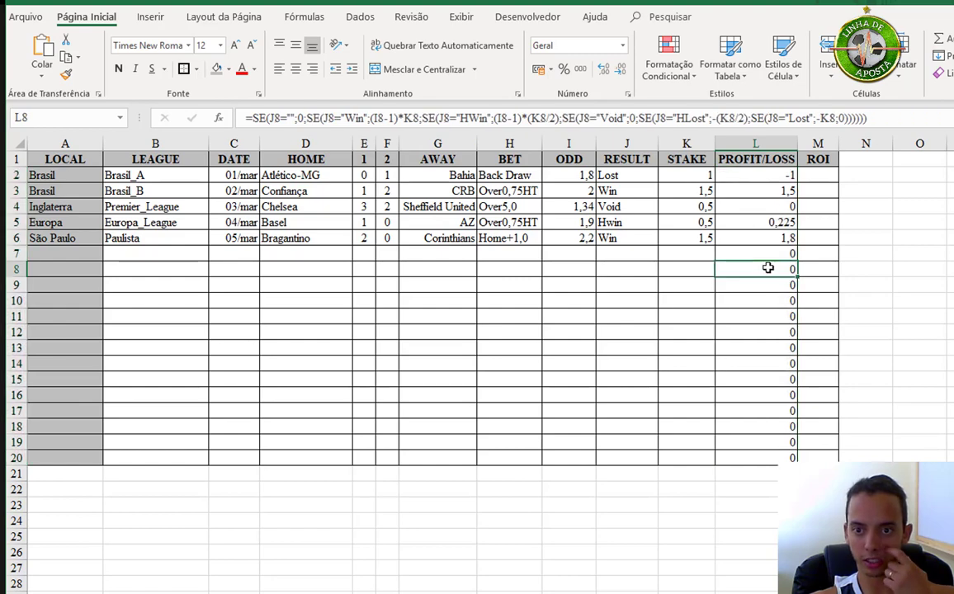
left_click(762, 208)
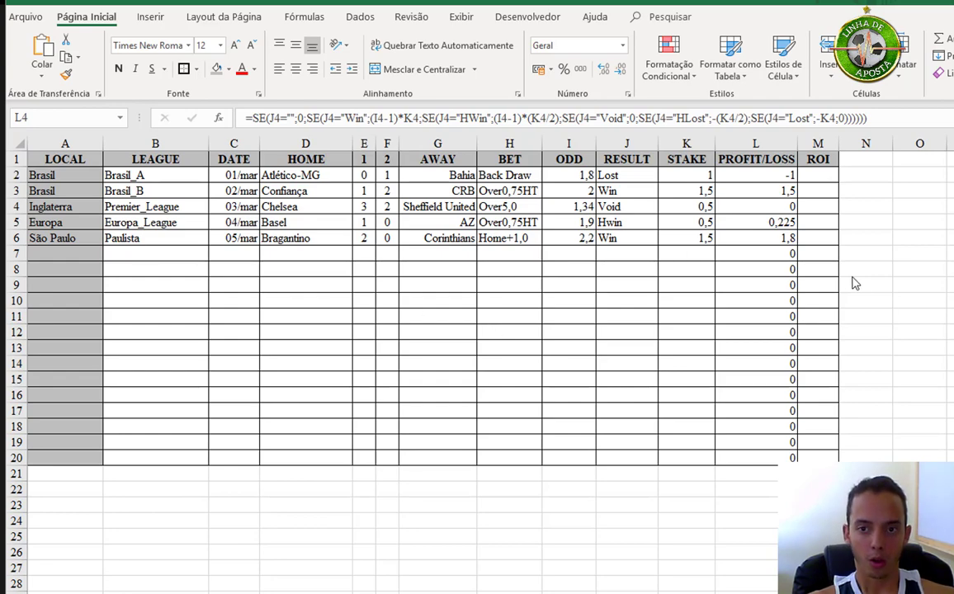
left_click(768, 209)
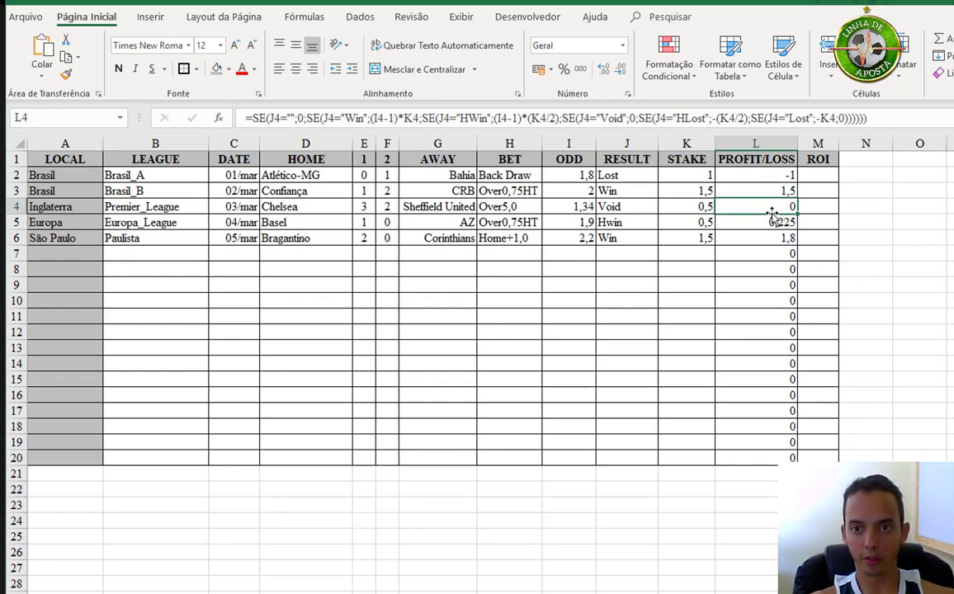
left_click(816, 177)
Format M2 as a percentage and enter the ROI formula =L2/K2.
key("ctrl+shift+5")
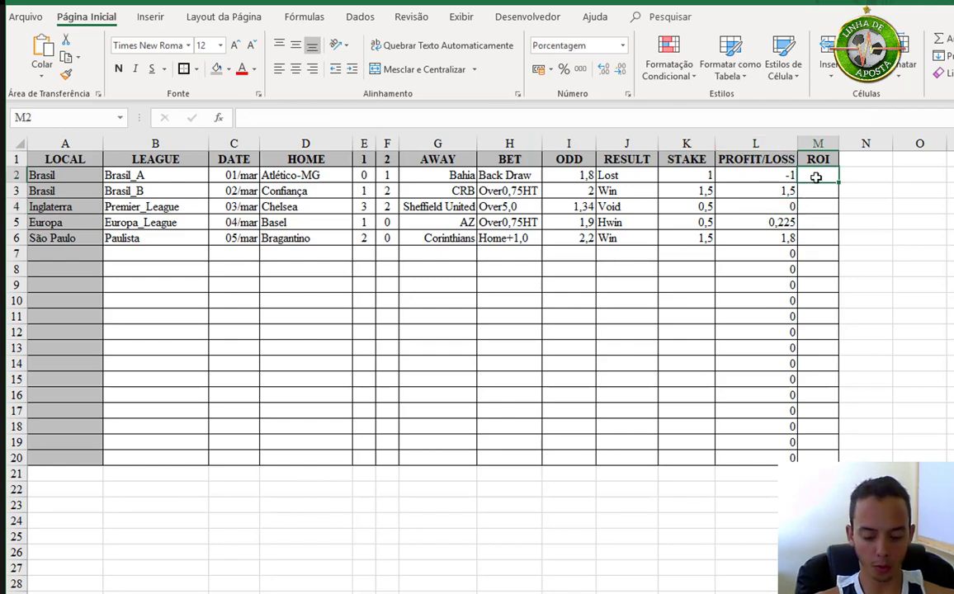
type("=")
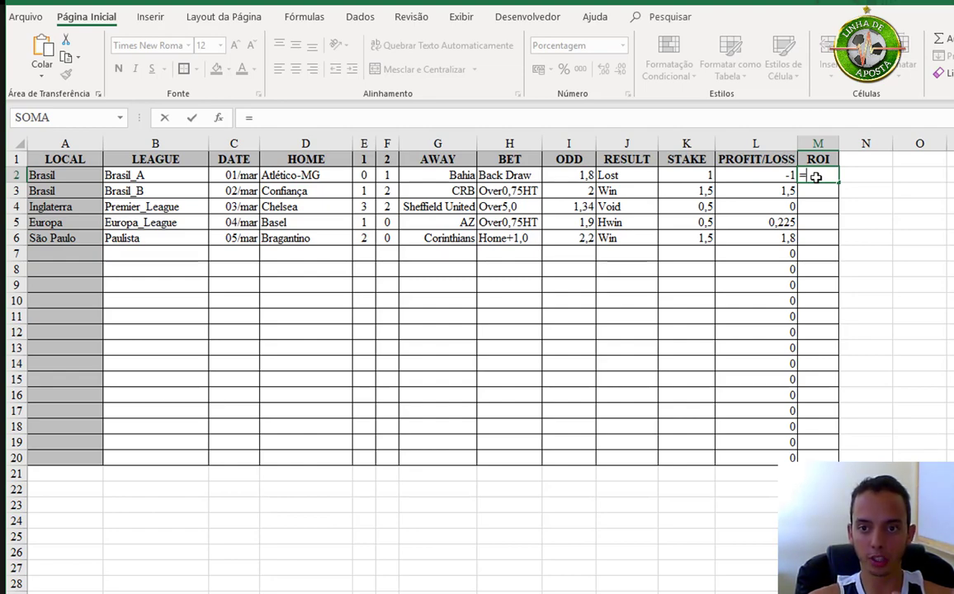
key("Left")
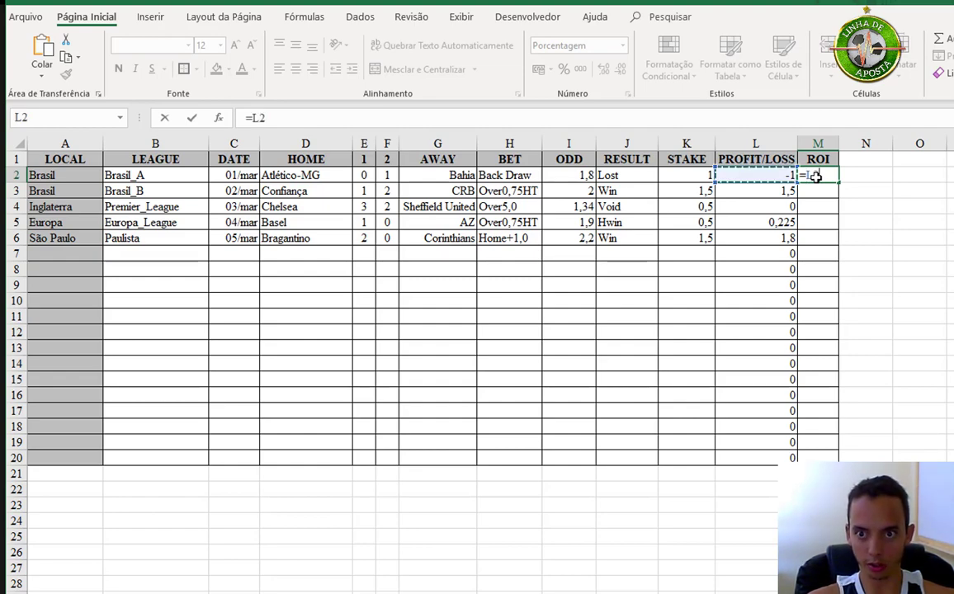
type("/")
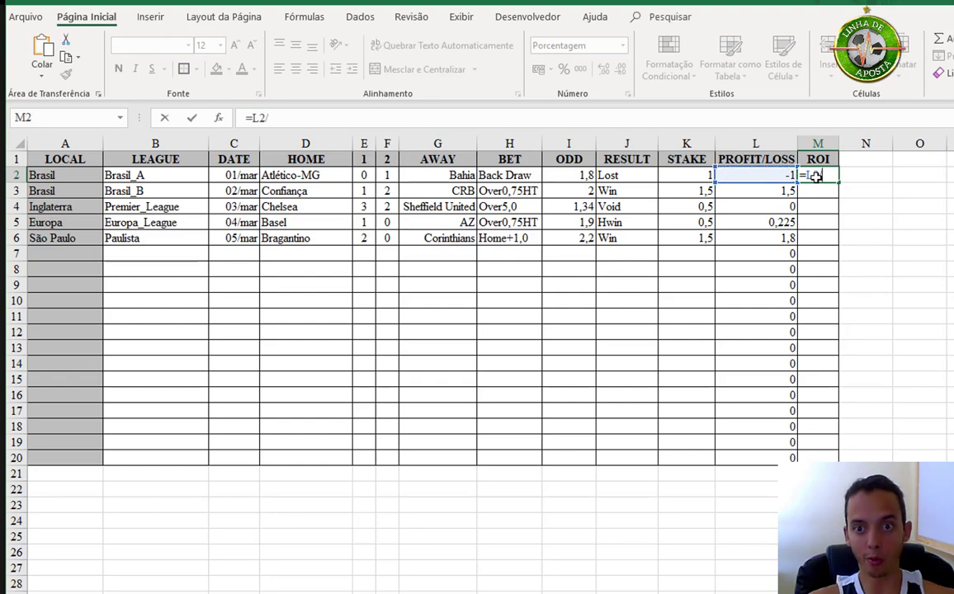
key("Left")
key("Left")
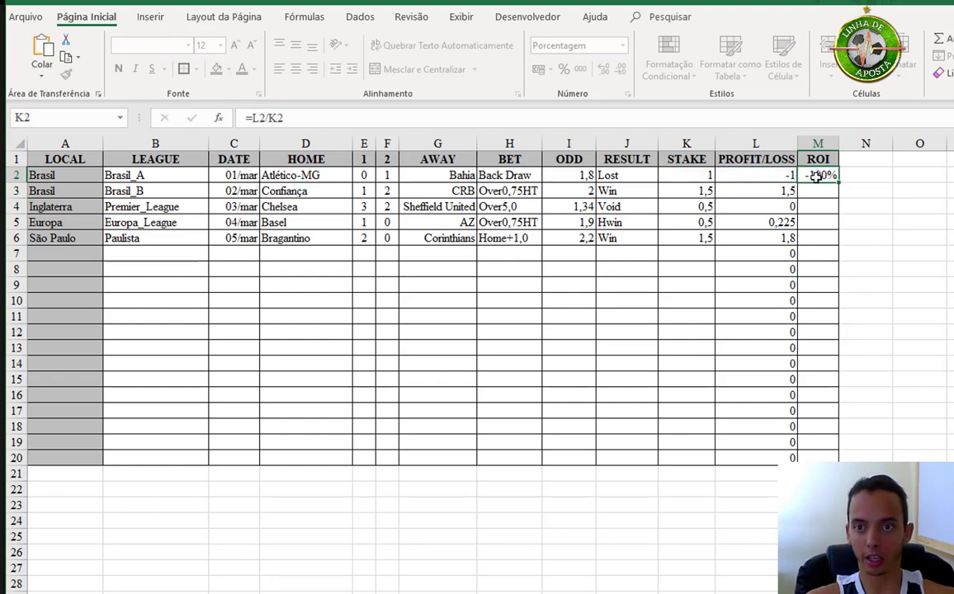
key("Return")
Fill the ROI formula down M2:M20 and autofit column M's width.
left_click(821, 456)
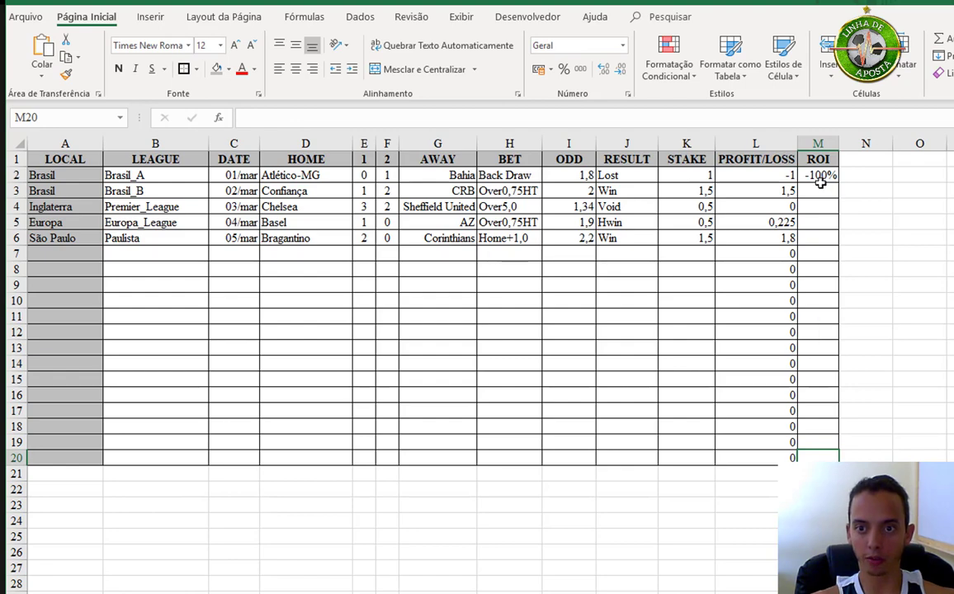
left_click_drag(821, 457, 821, 175)
key("ctrl+d")
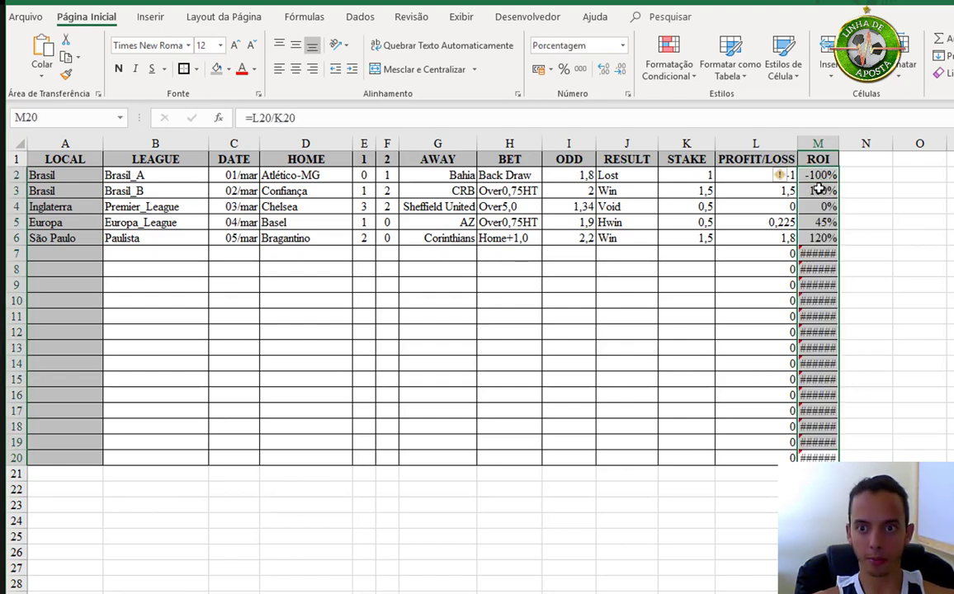
left_click(822, 191)
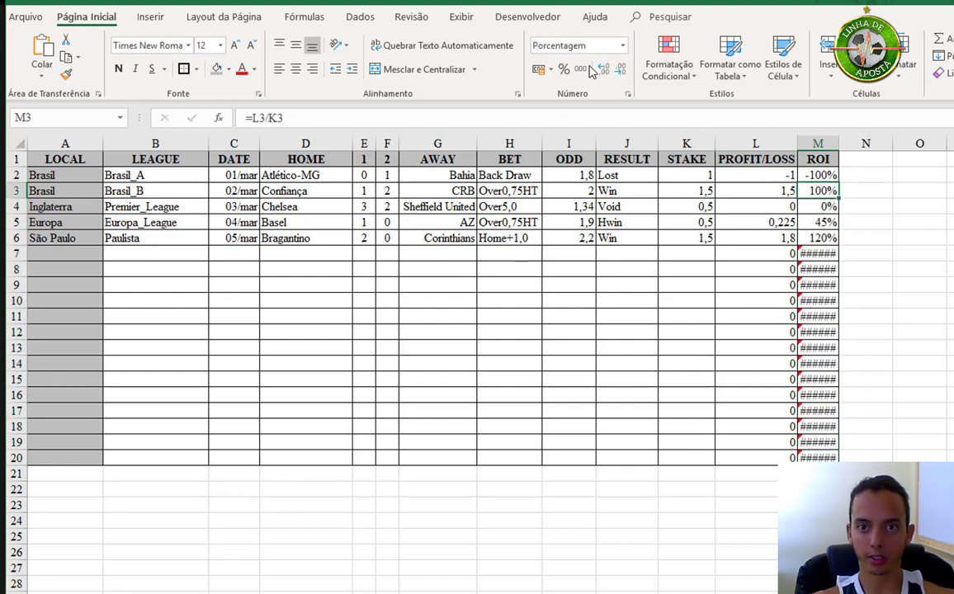
double_click(839, 143)
left_click(824, 255)
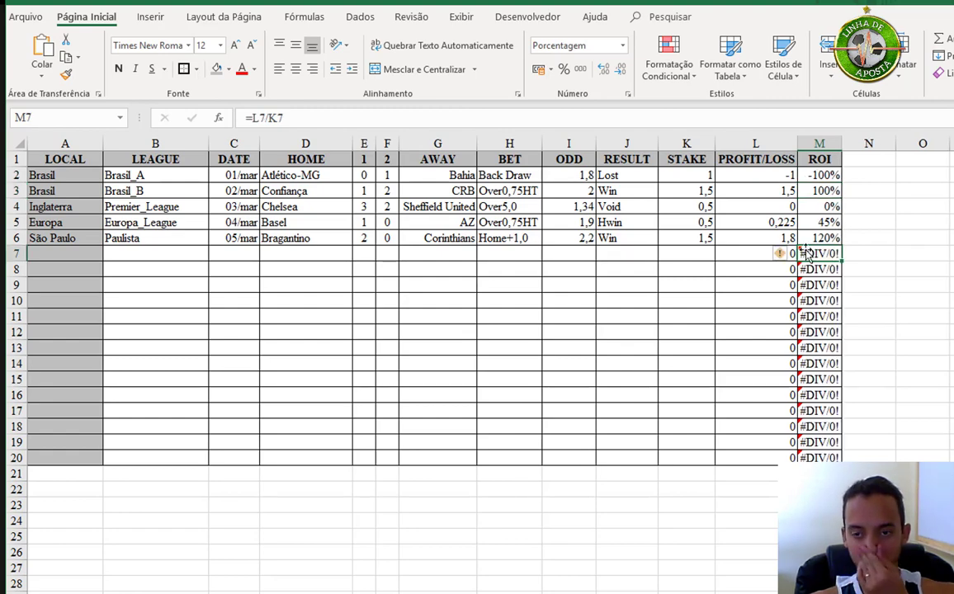
Change the M2 formula to =SEERRO(L2/K2;"").
key("Up")
key("Up")
key("Up")
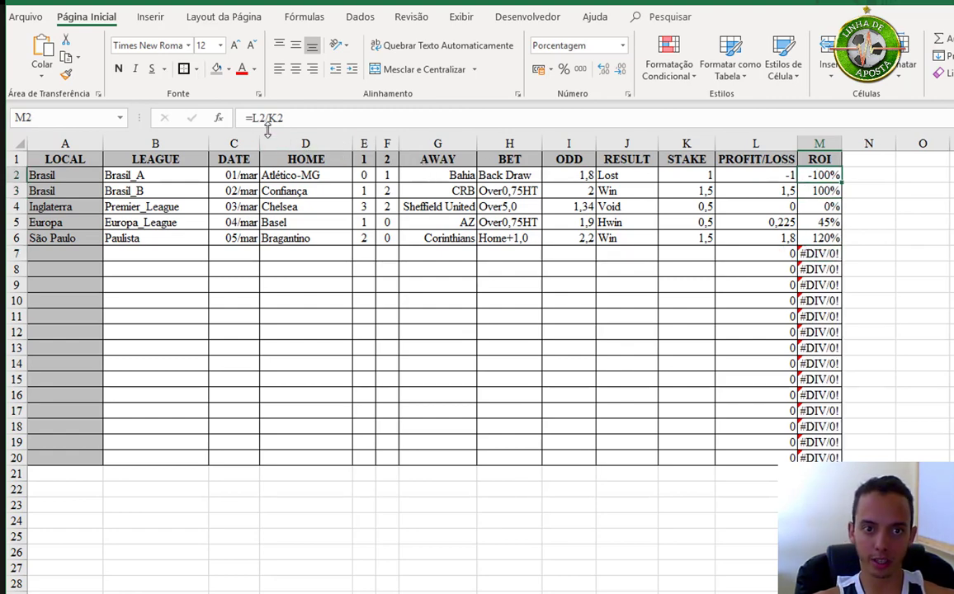
left_click(254, 118)
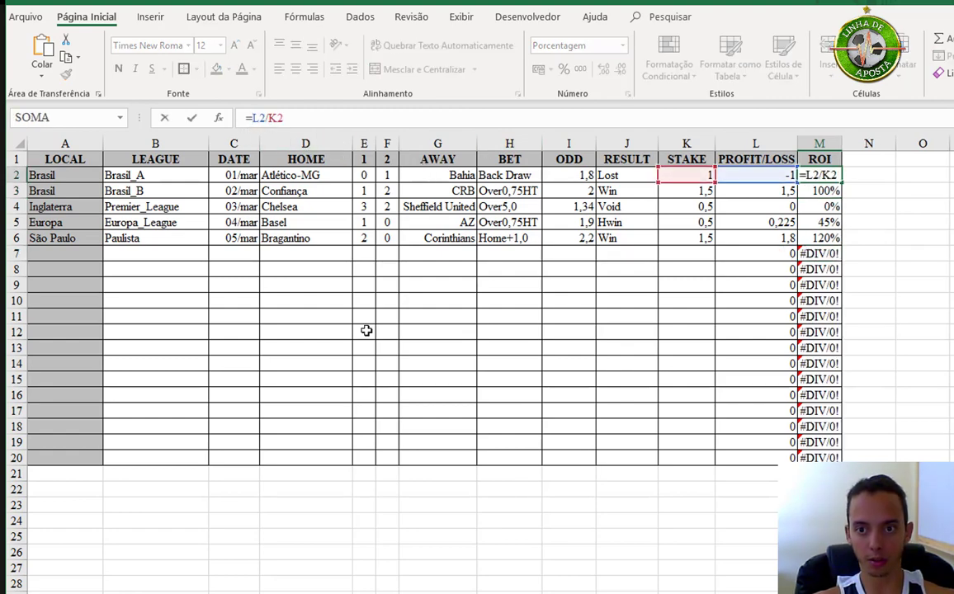
type("see")
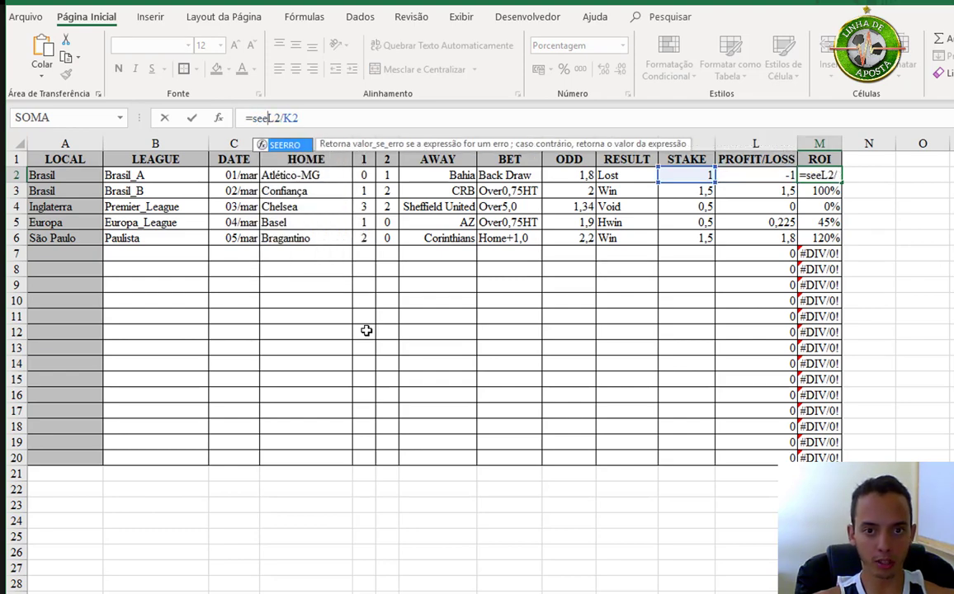
key("Tab")
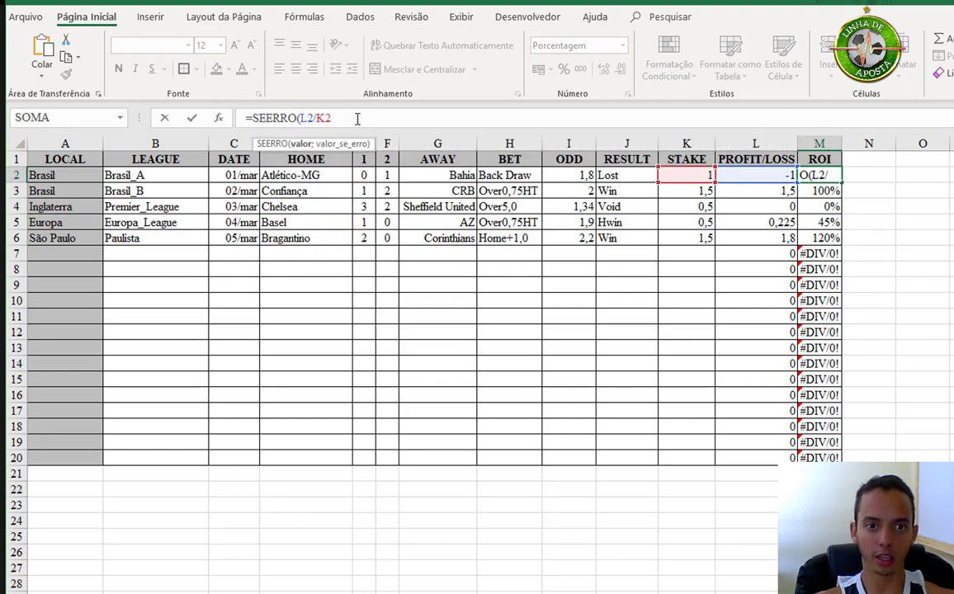
type(";\"\"")
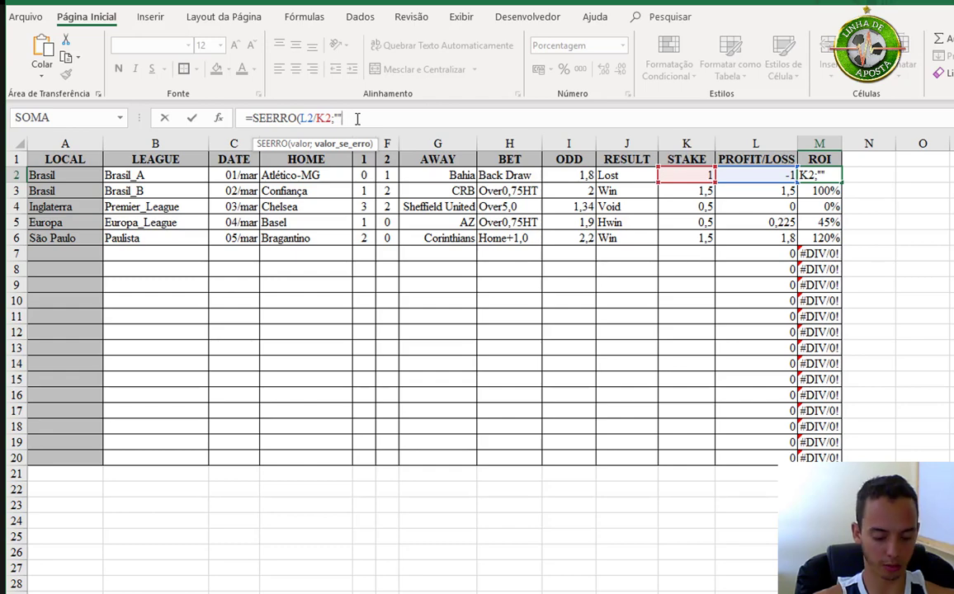
type(")")
key("Return")
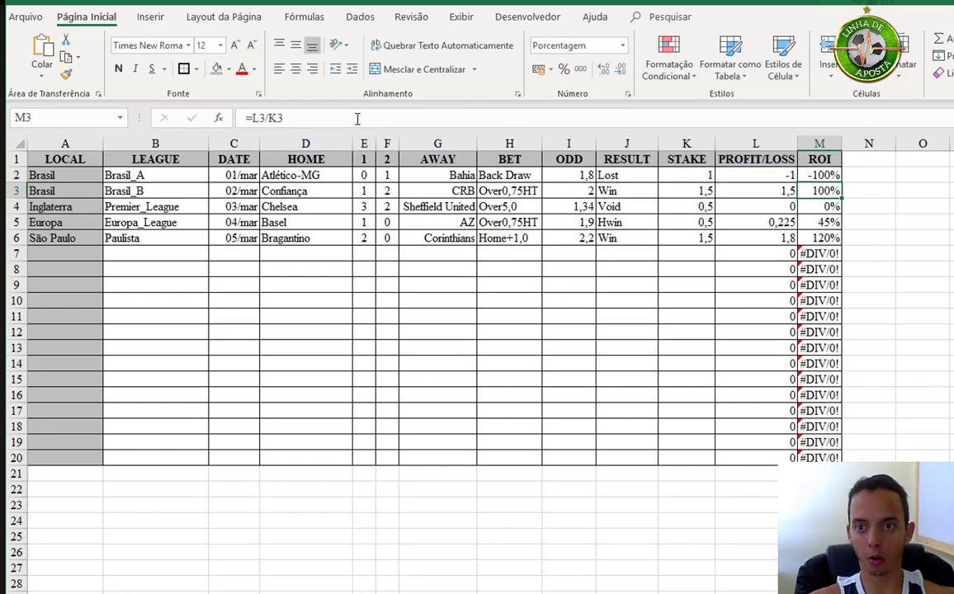
Fill the SEERRO ROI formula down M2:M20 and check M5.
key("Up")
key("ctrl+shift+Down")
key("ctrl+d")
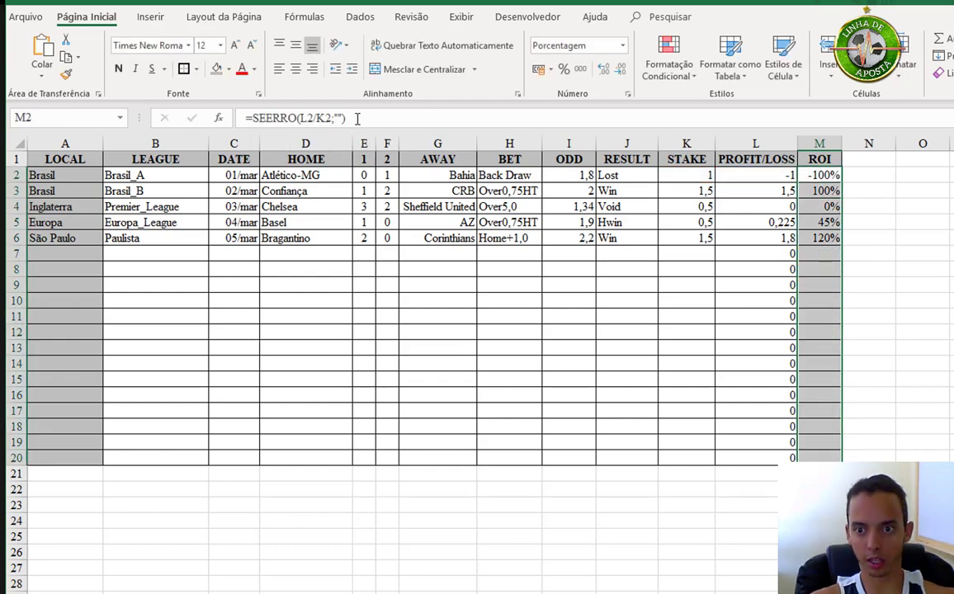
key("Left")
key("Right")
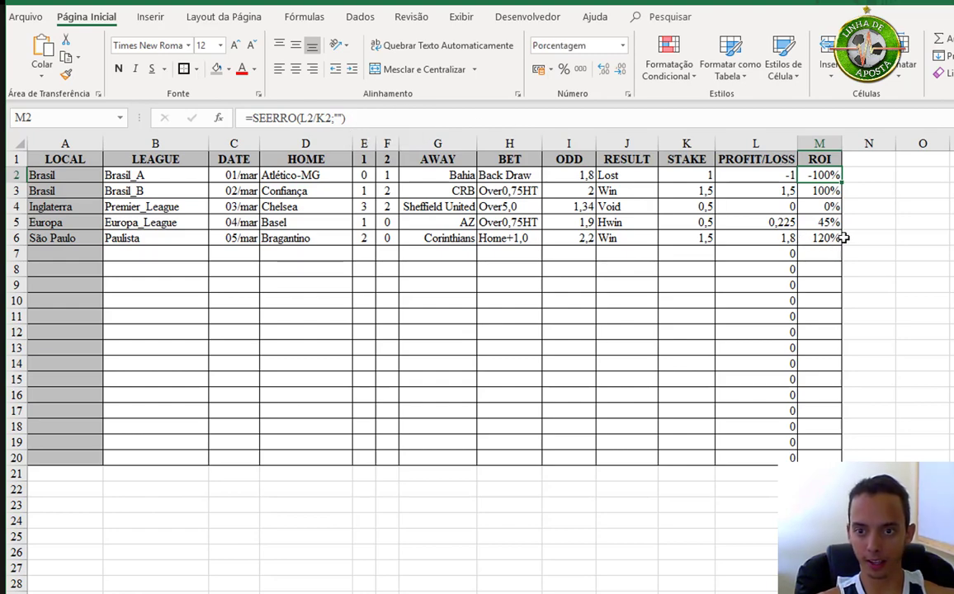
left_click(829, 222)
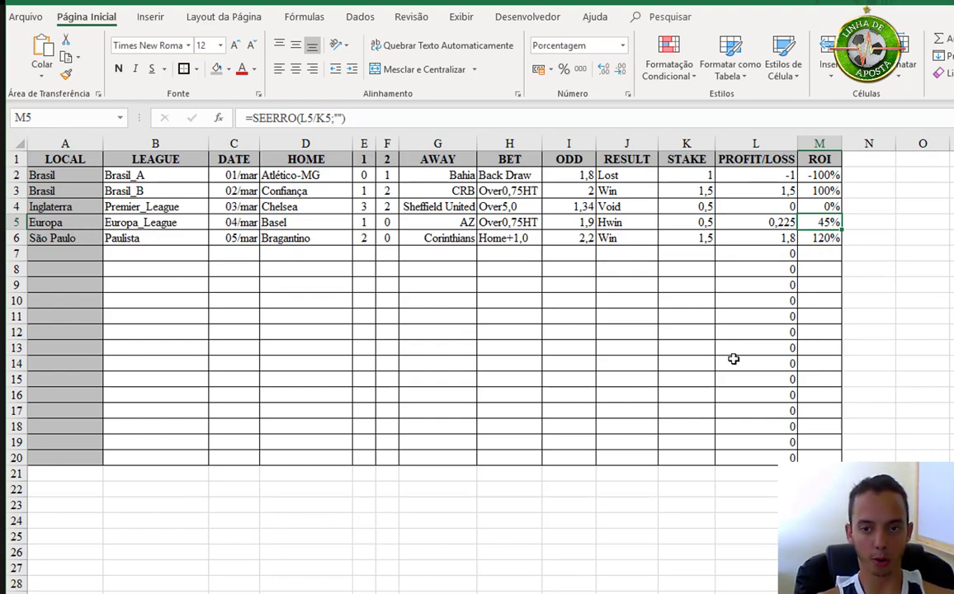
left_click(198, 588)
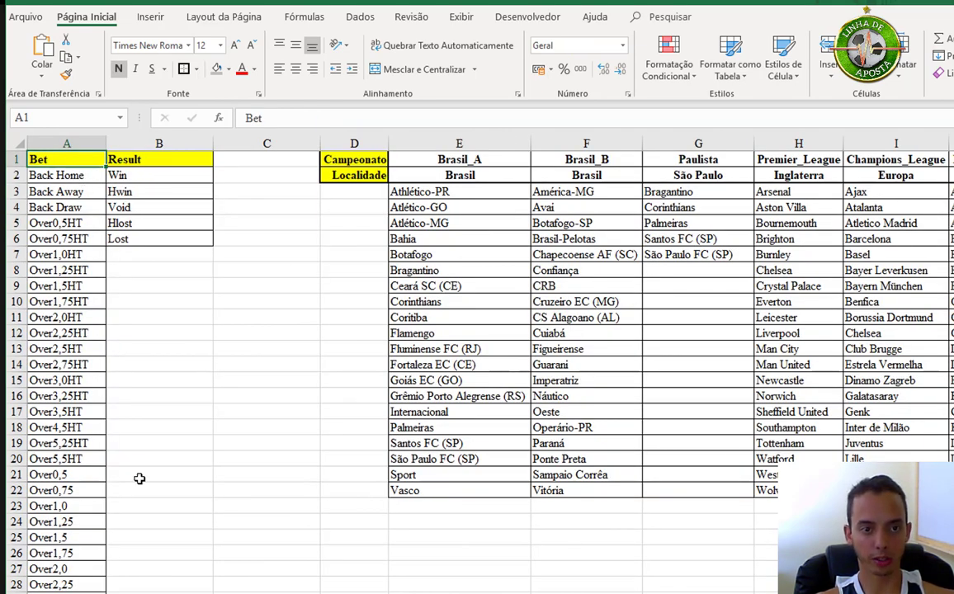
key("ctrl+Page_Up")
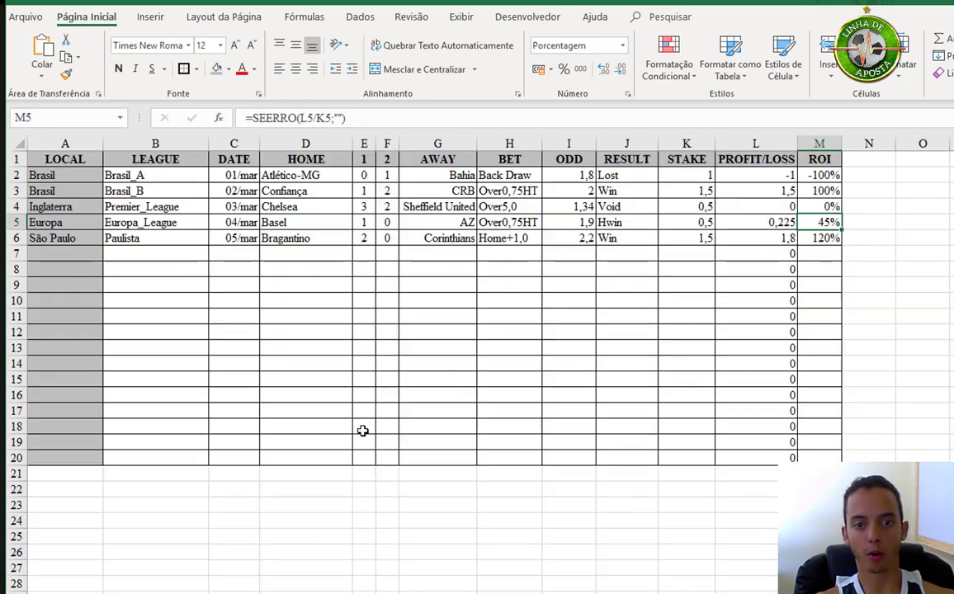